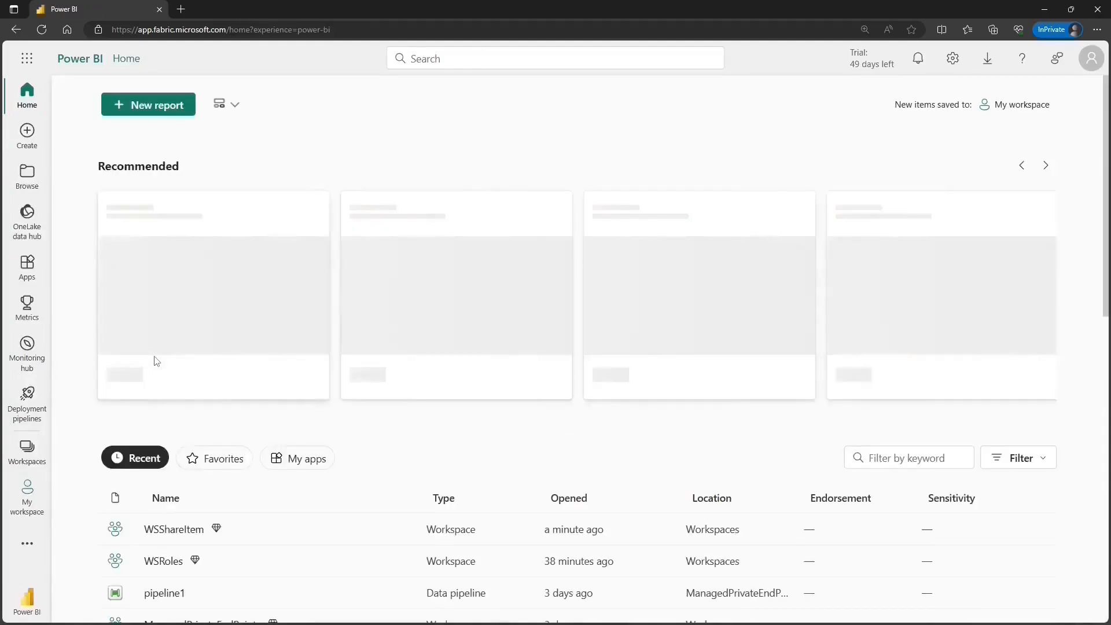
Find the WSShareItem workspace by searching for "wsshare" and open it
left_click(28, 454)
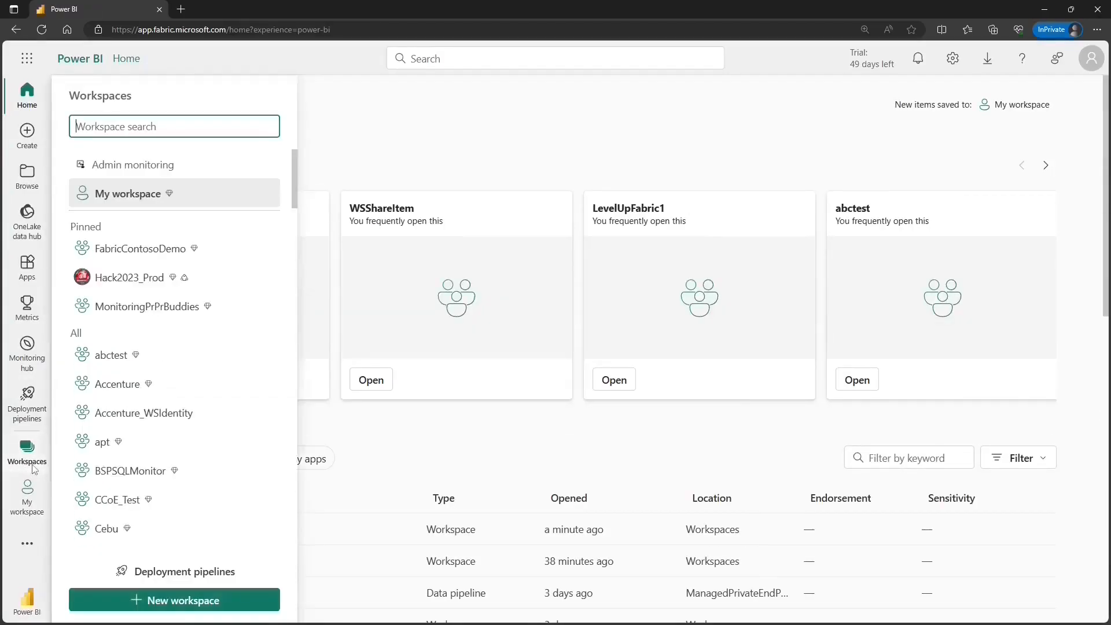
type("wsshare")
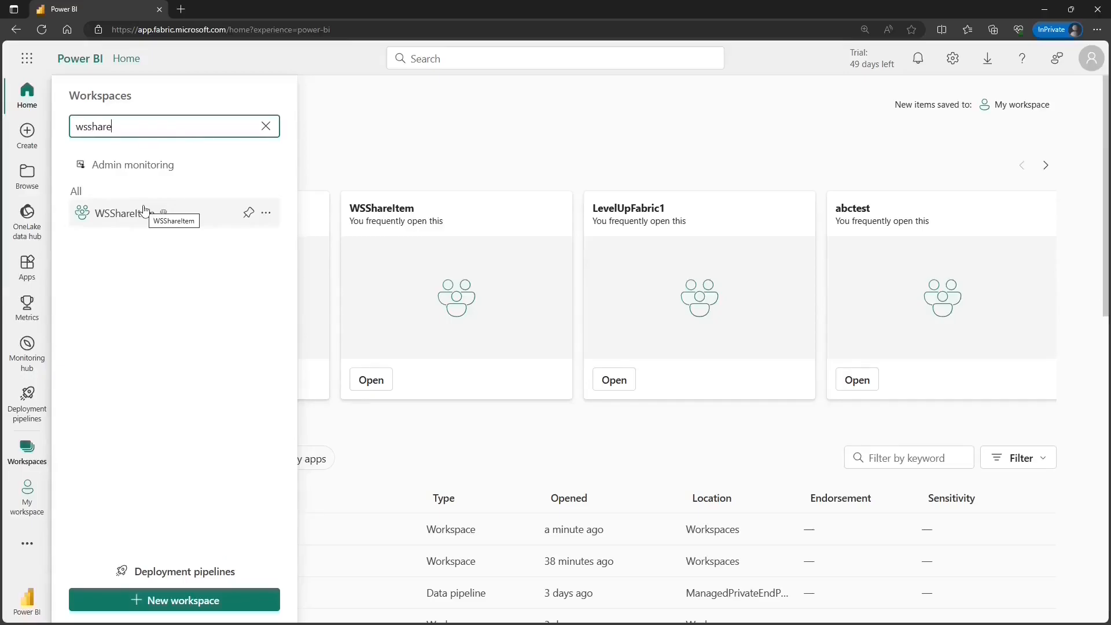
left_click(119, 213)
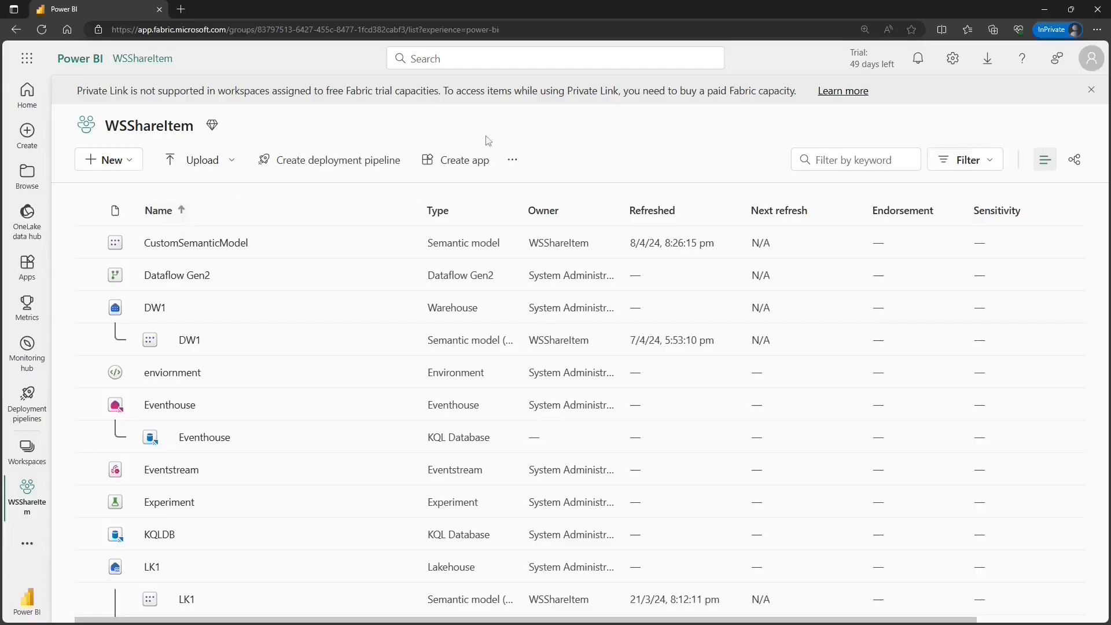
Filter the WSShareItem item list to the Data Factory workload
left_click(970, 157)
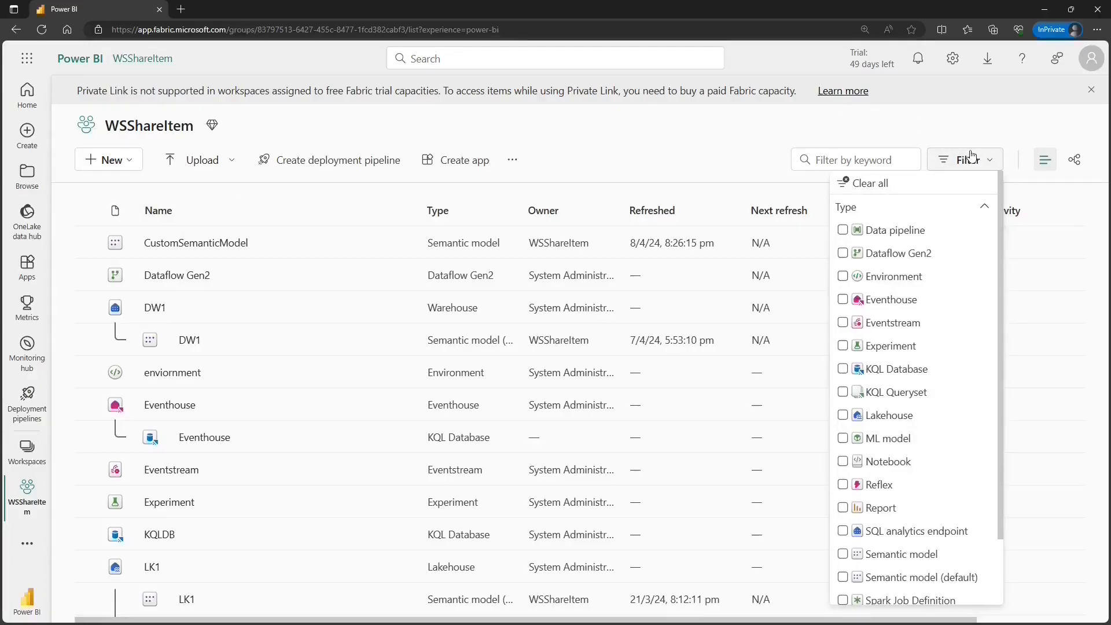
left_click(984, 207)
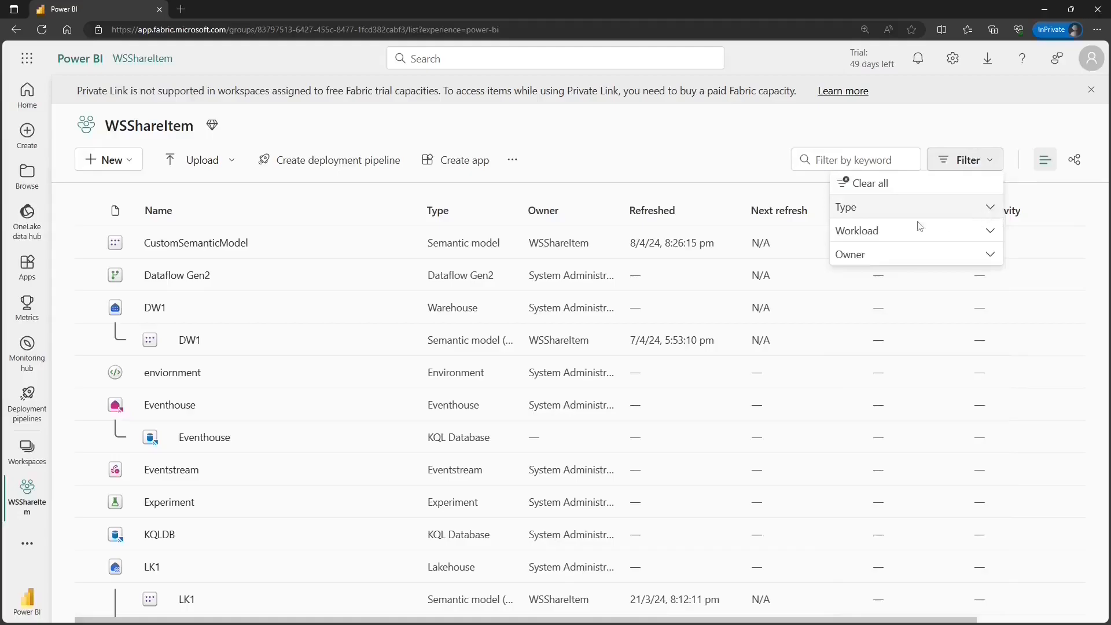
left_click(875, 235)
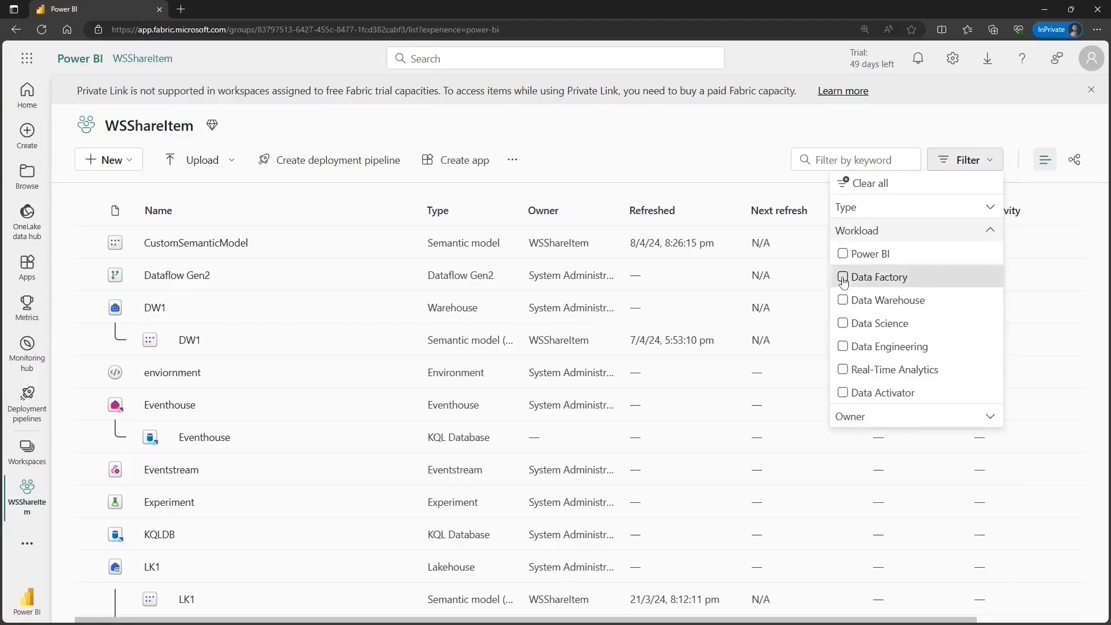
left_click(843, 278)
left_click(345, 419)
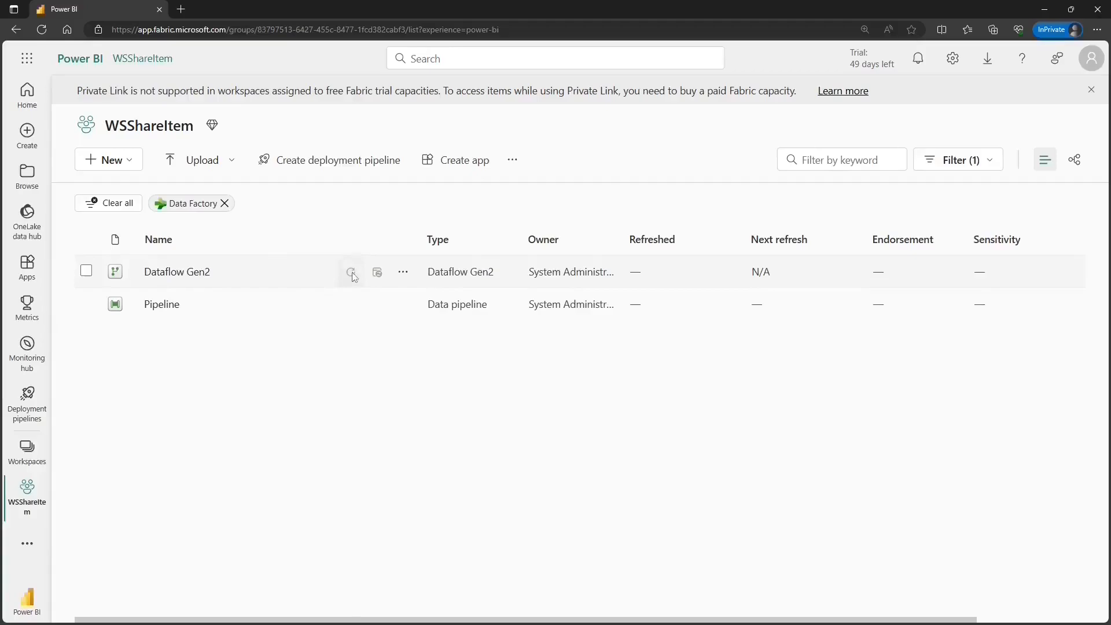
Check the available item options of Dataflow Gen2 and Pipeline for sharing
left_click(402, 274)
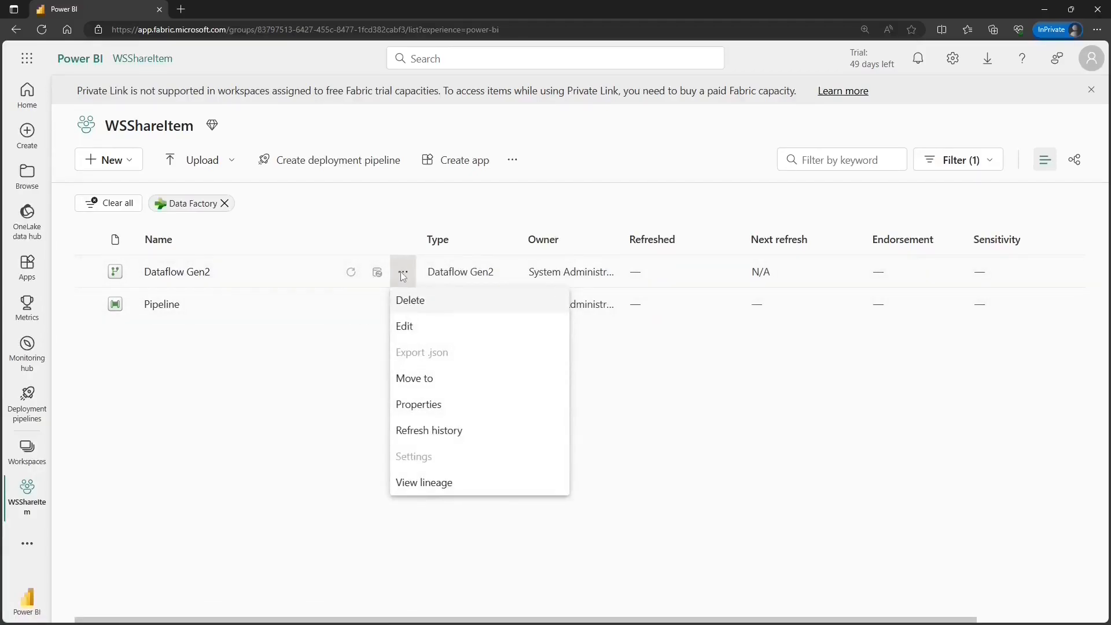
left_click(331, 400)
left_click(404, 306)
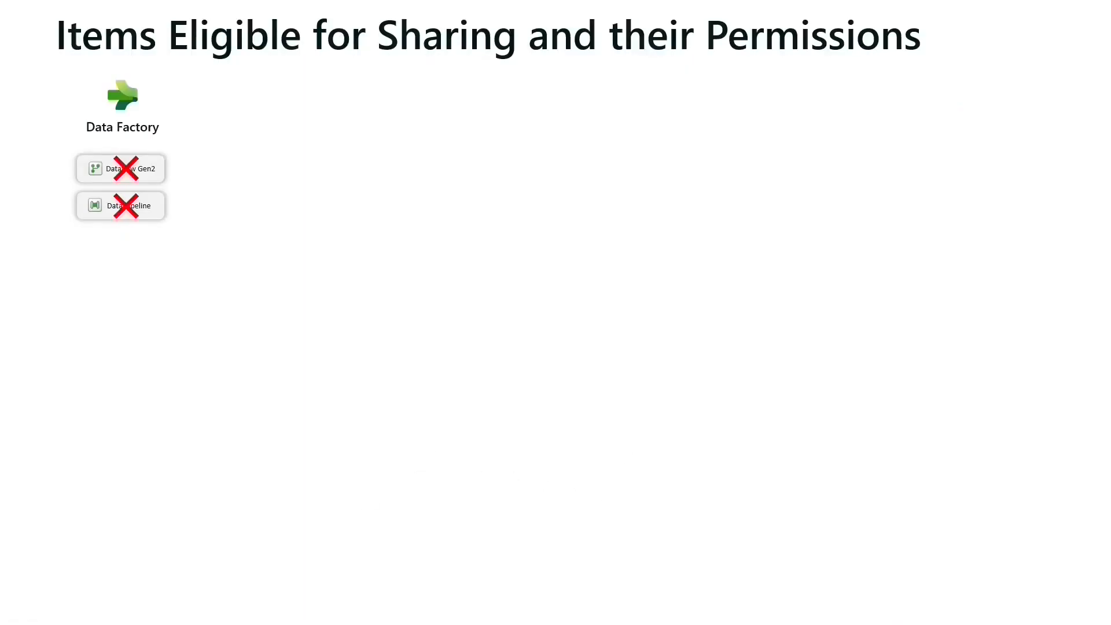
key("Right")
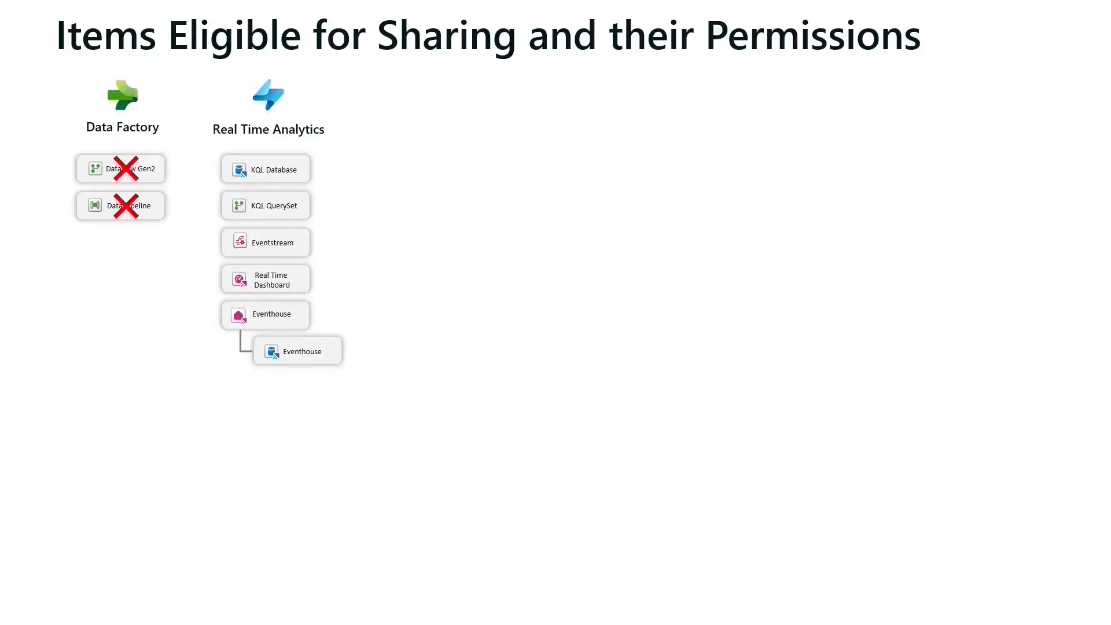
key("Right")
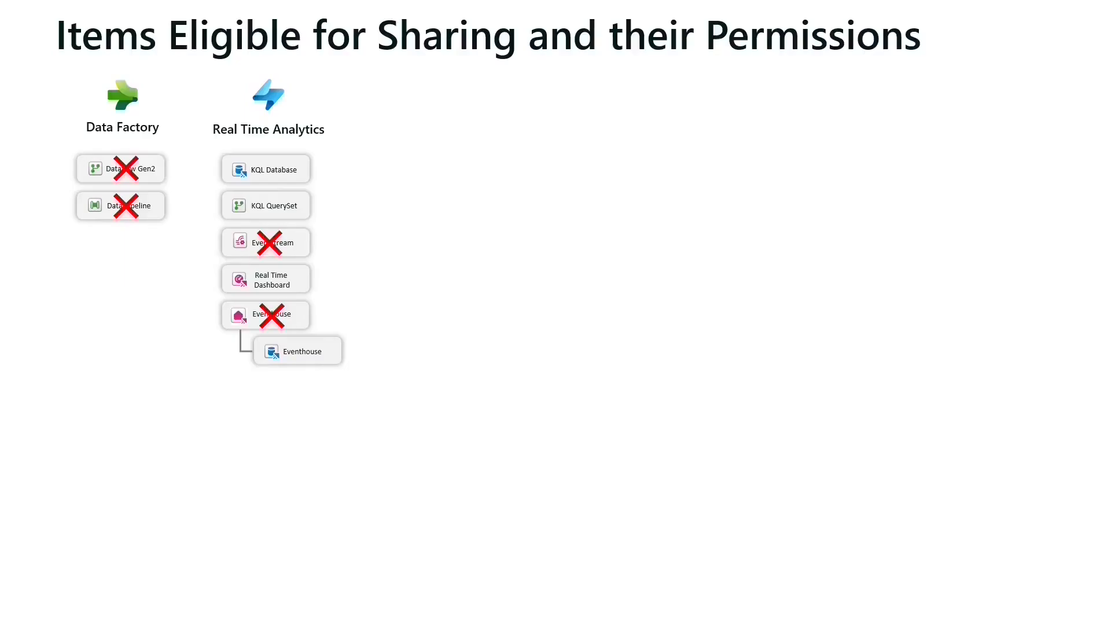
key("Right")
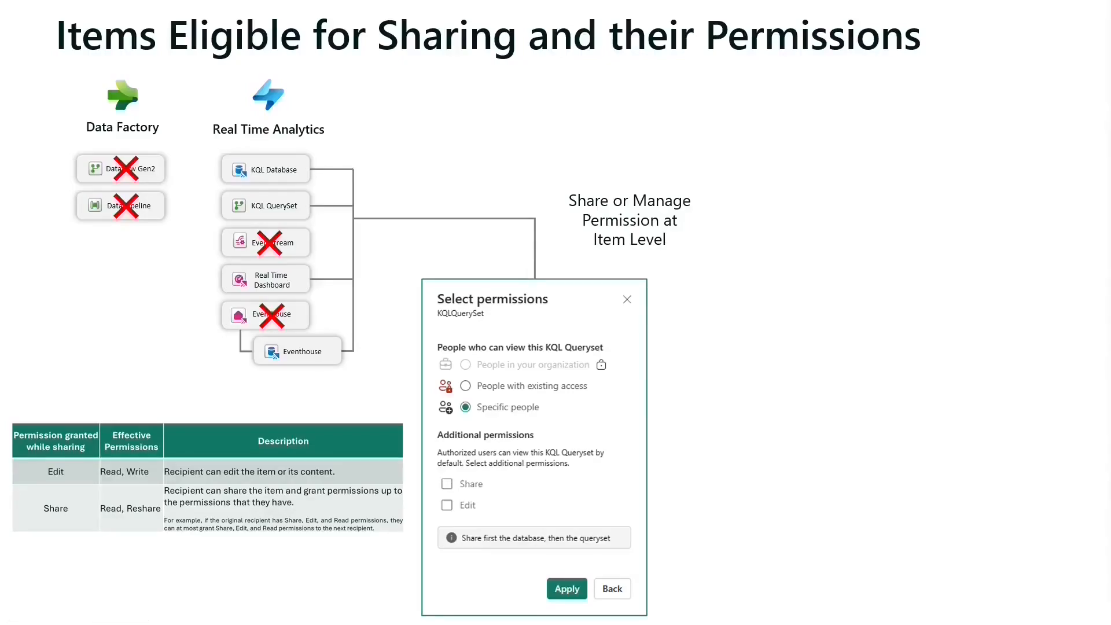
Switch back to Power BI and replace the Data Factory workload filter with Real-Time Analytics
key("alt+Tab")
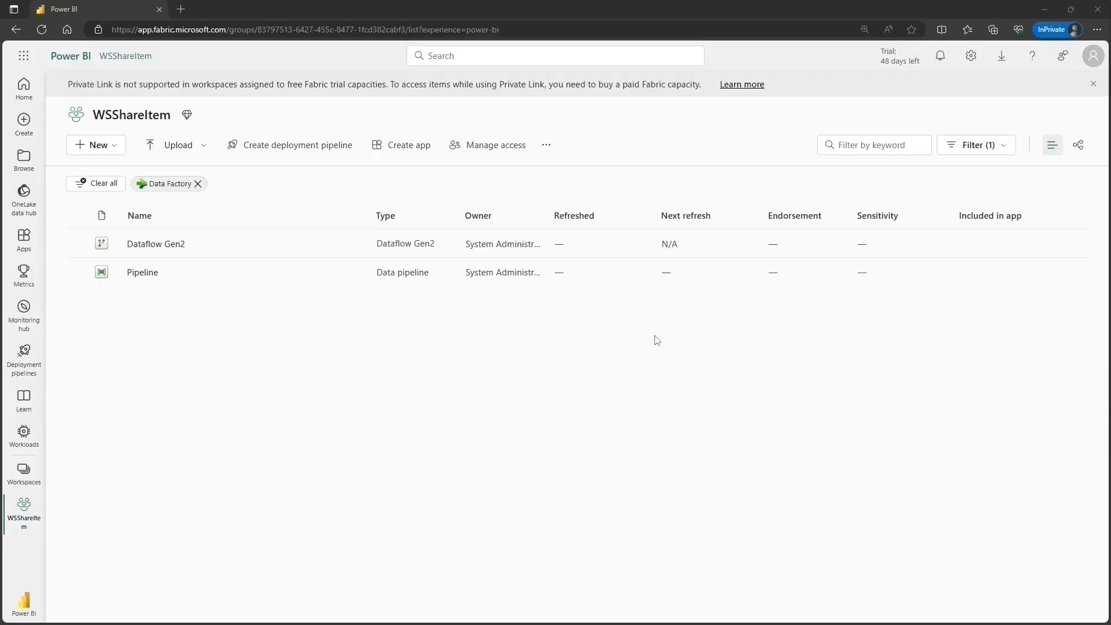
left_click(993, 145)
left_click(875, 250)
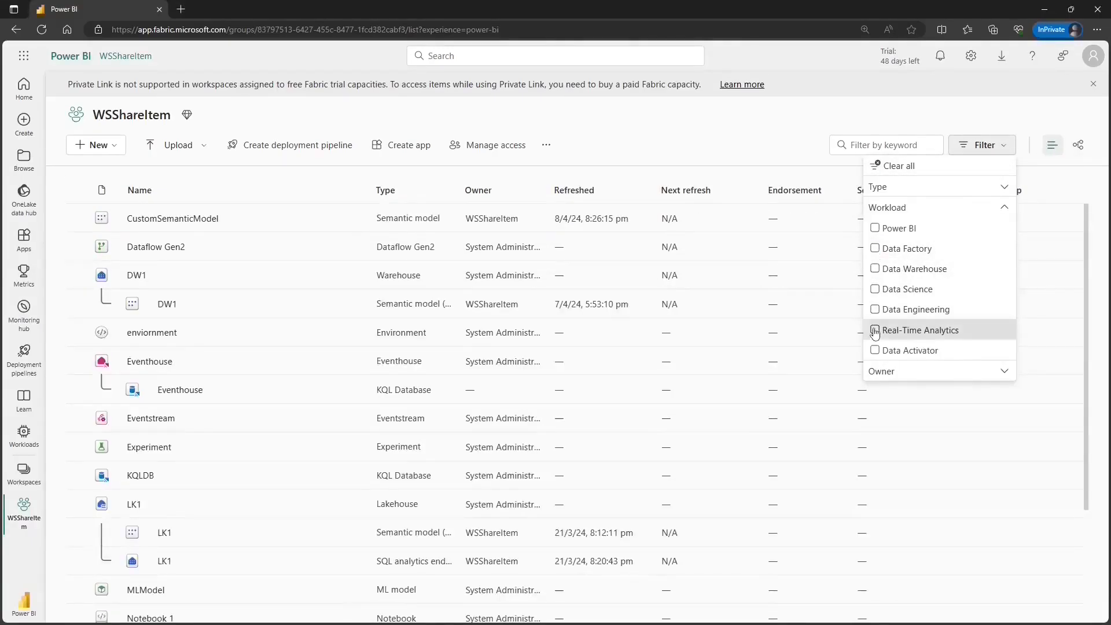
left_click(874, 329)
left_click(680, 424)
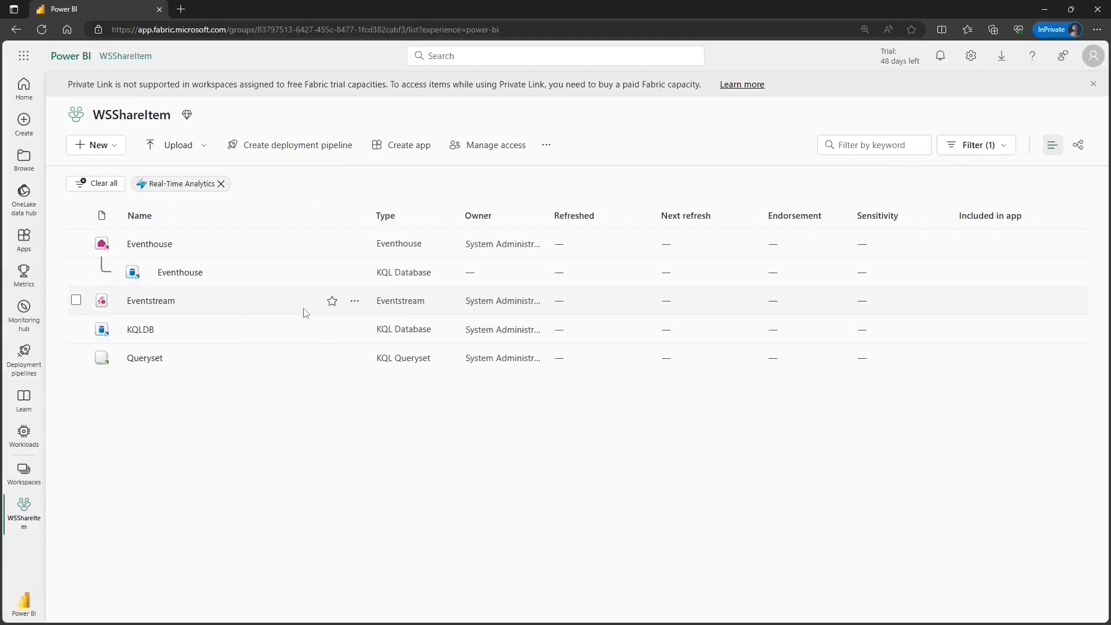
Check the available item options of the parent Eventhouse and the Eventstream for sharing
left_click(355, 243)
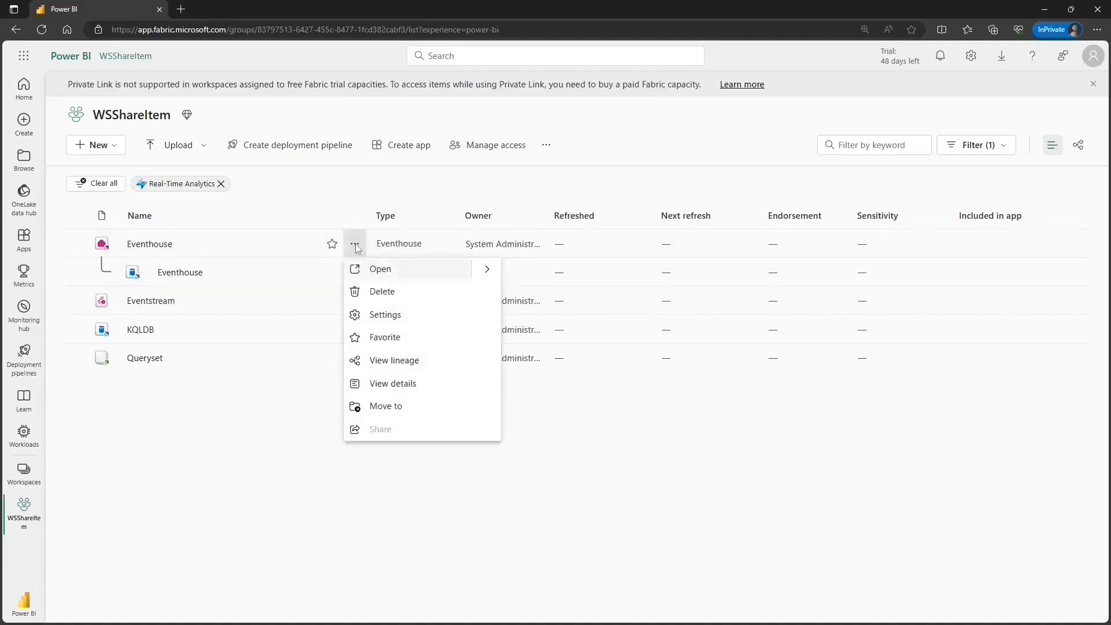
left_click(304, 443)
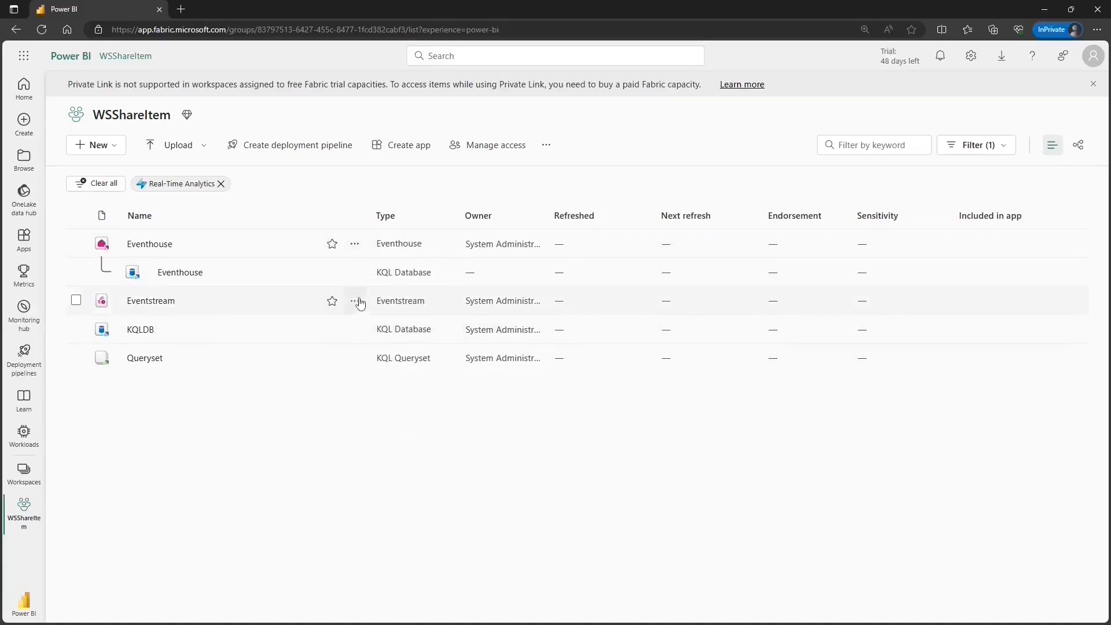
left_click(355, 302)
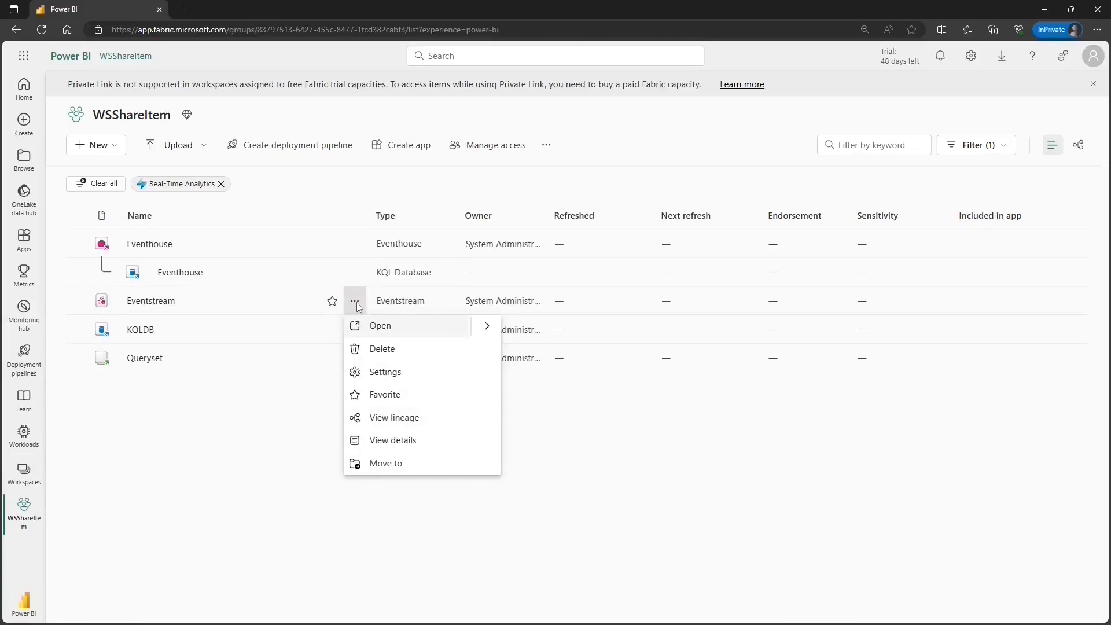
left_click(289, 438)
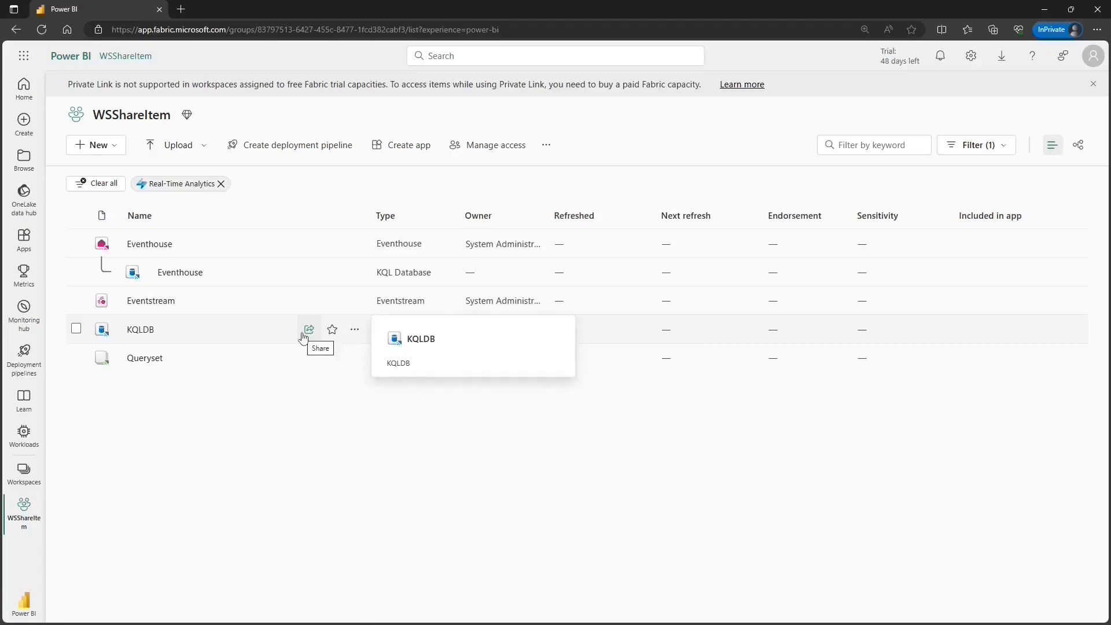
Start sharing the KQLDB database and limit its link to specific people with the additional Share permission
left_click(307, 331)
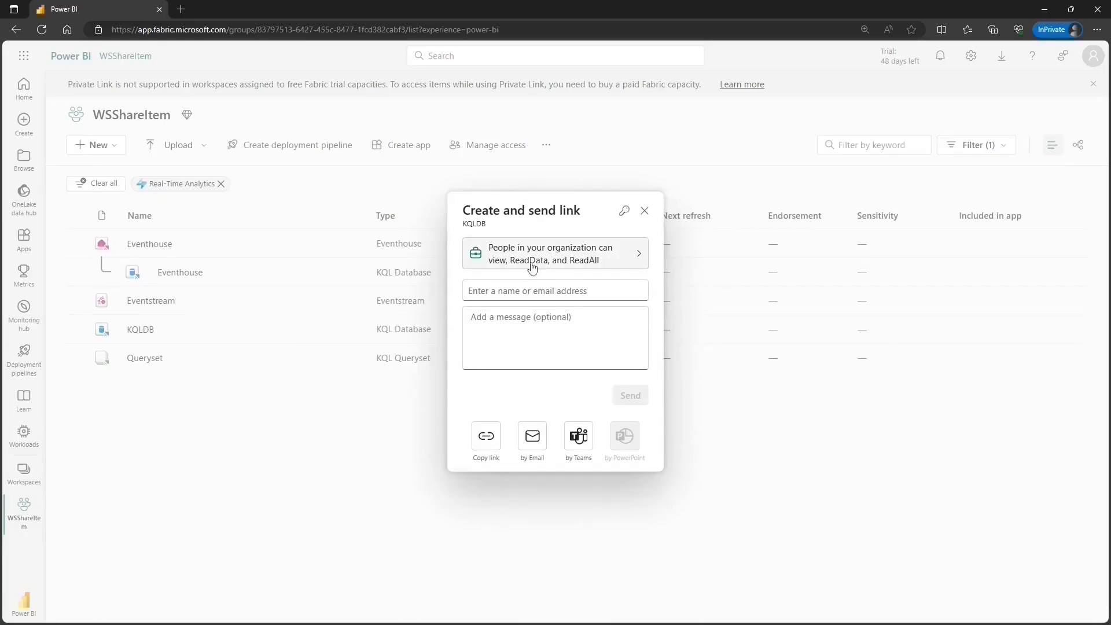
left_click(578, 256)
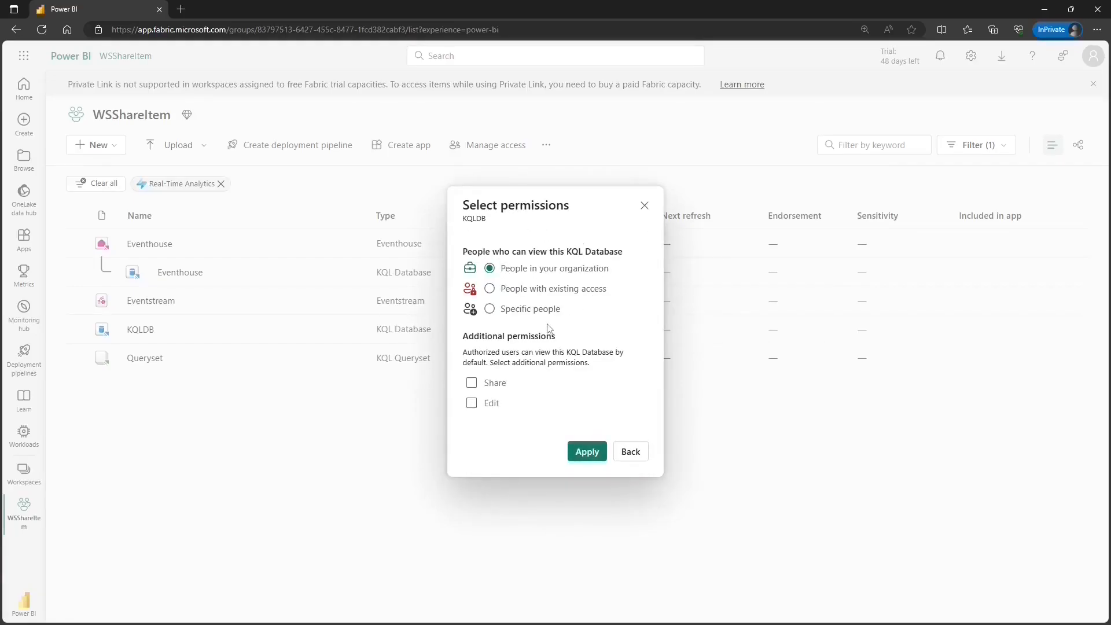
left_click(490, 311)
left_click(508, 387)
left_click(581, 453)
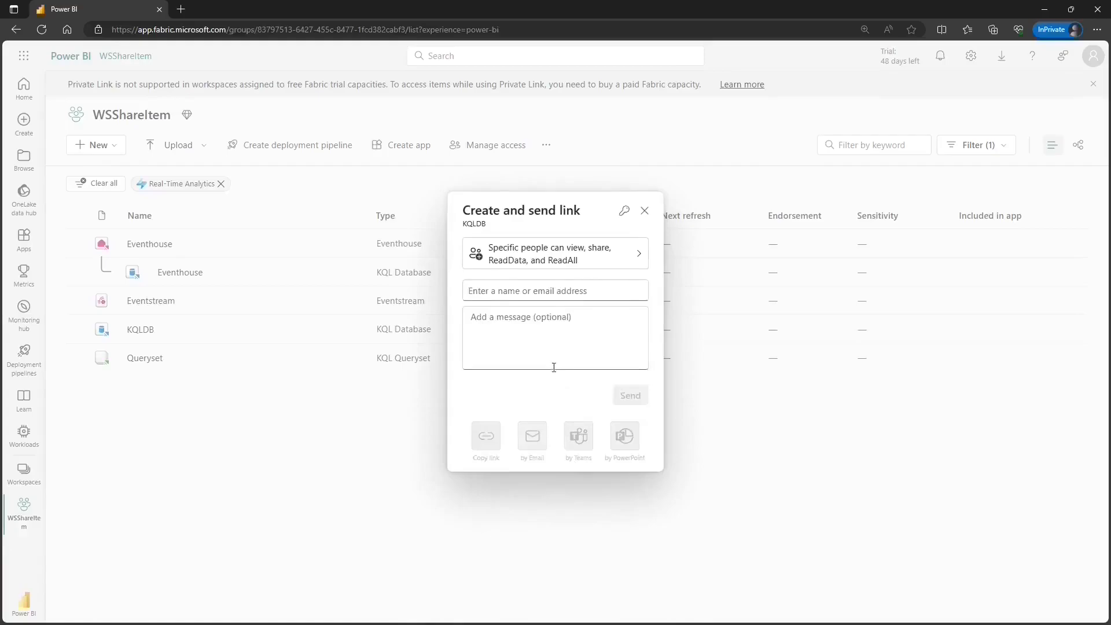
Enter the recipient's name and send the KQLDB sharing link
type("sachit")
key("Return")
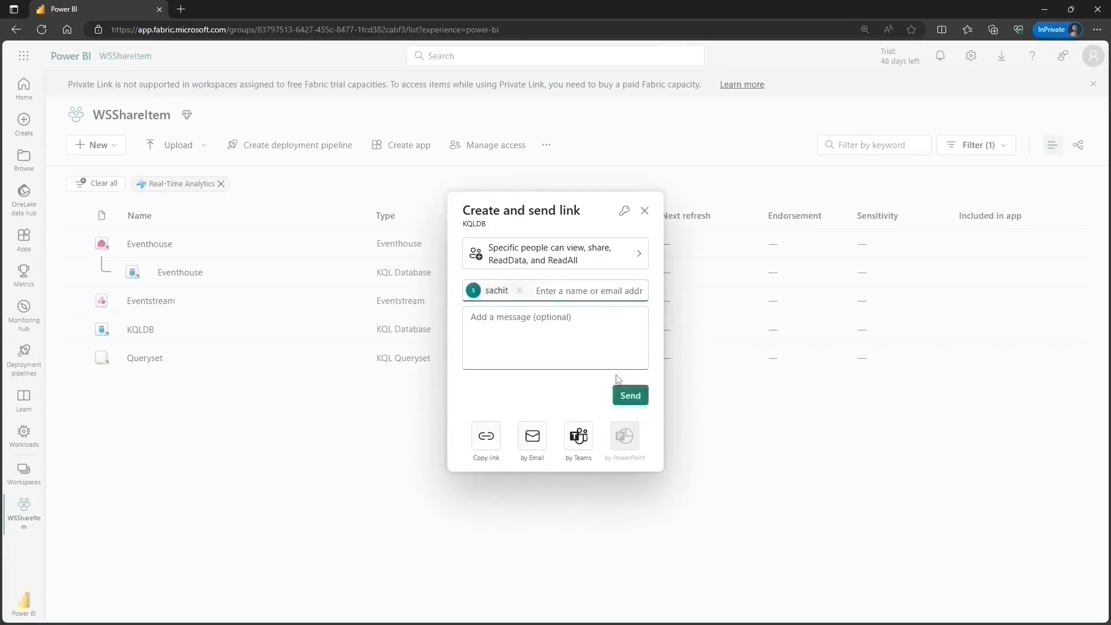
left_click(624, 395)
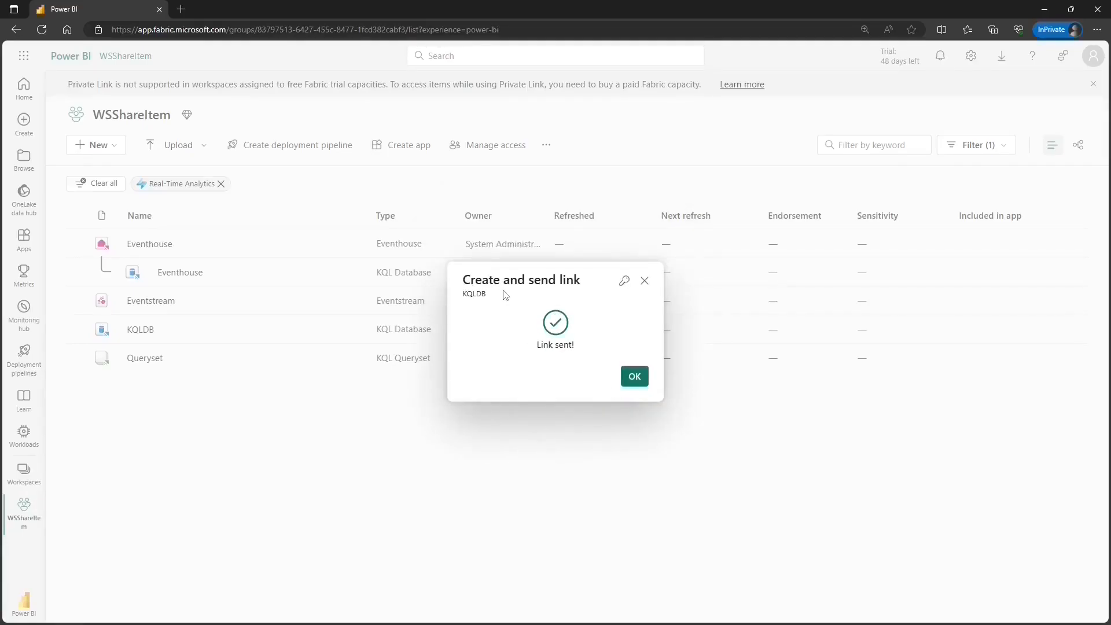
left_click(630, 383)
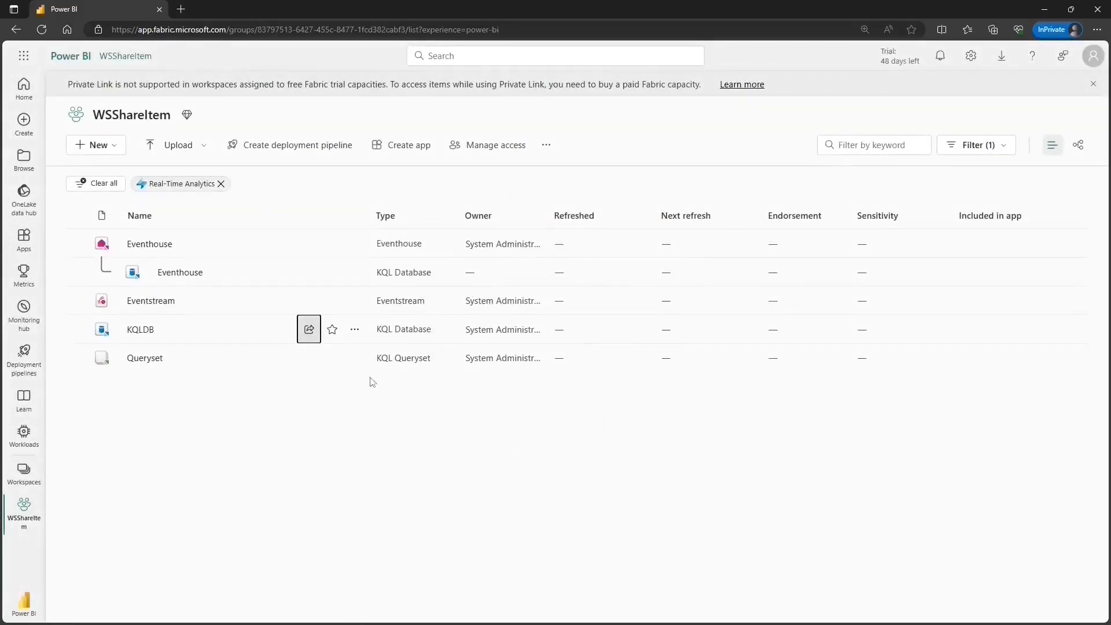
Open permission management for KQLDB and review who has access through the sharing link and with which permissions
left_click(355, 329)
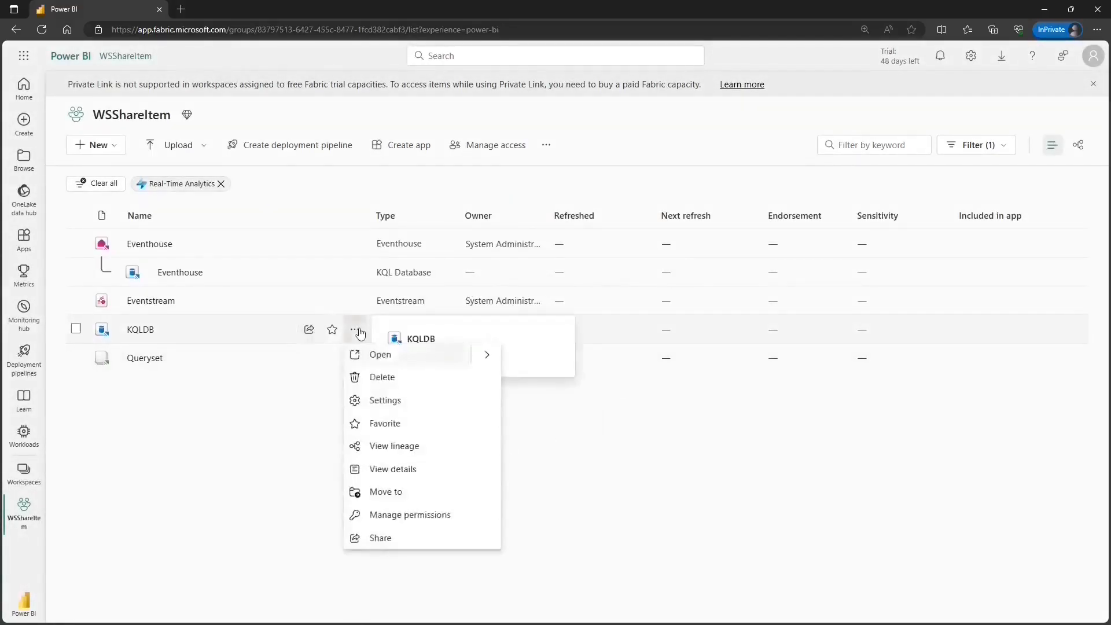
left_click(403, 521)
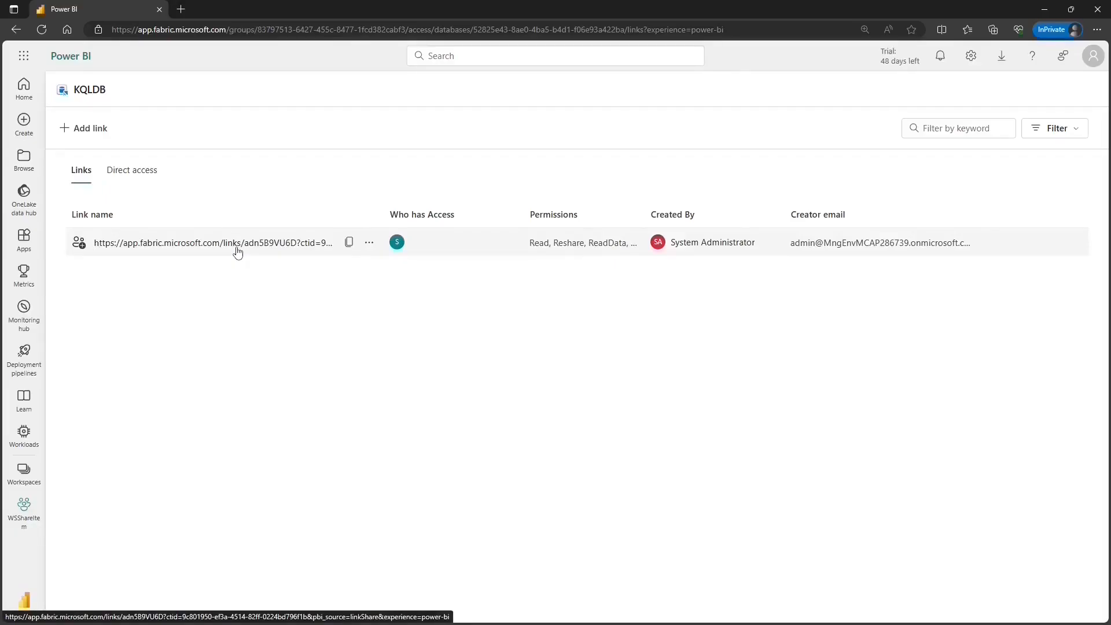
mouse_move(398, 248)
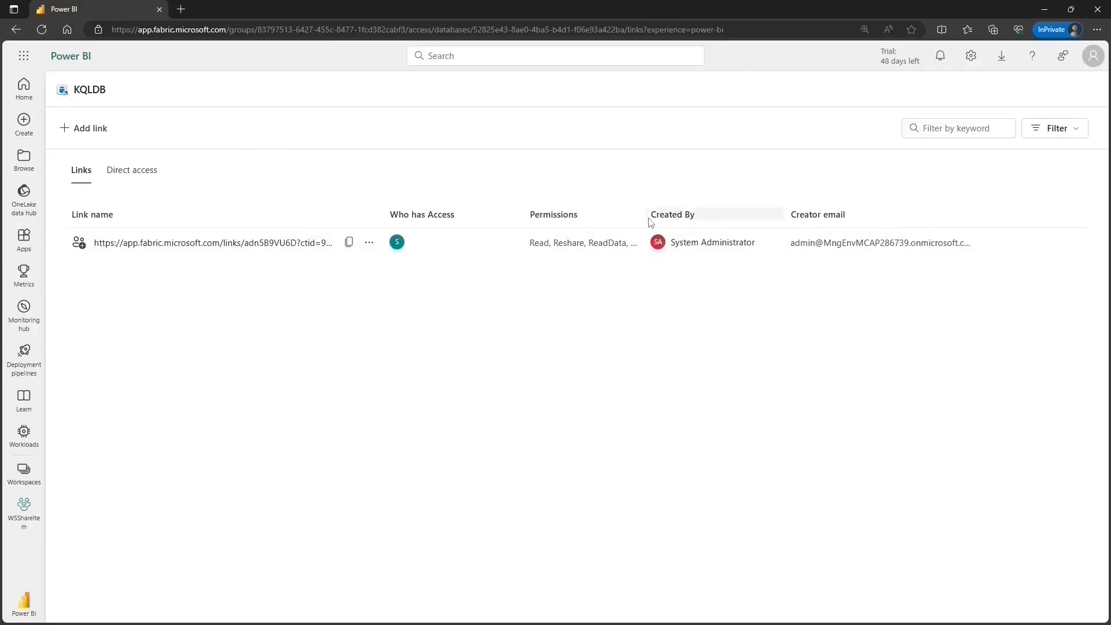
left_click_drag(643, 214, 717, 214)
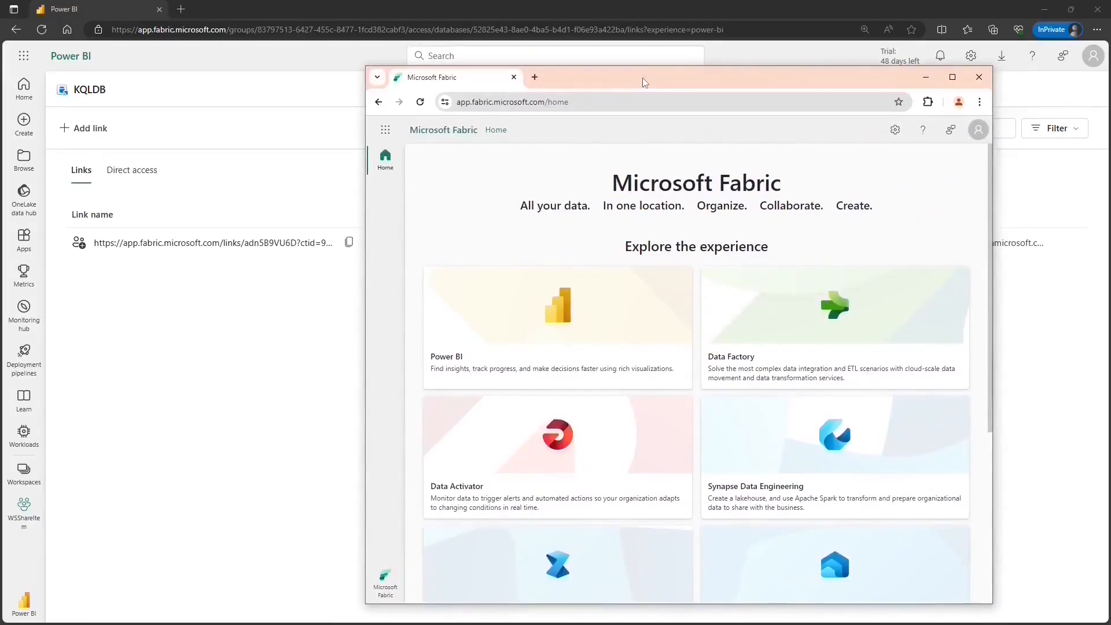
In the recipient's Chrome window, check the signed-in account and view the workspaces available in Power BI
left_click(978, 130)
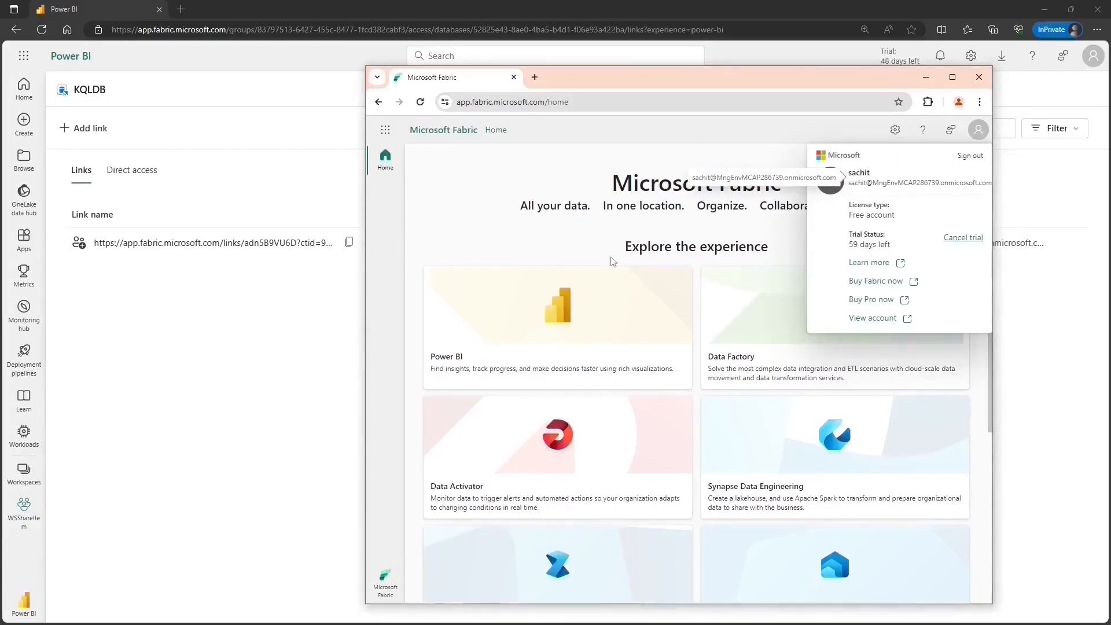
left_click(453, 224)
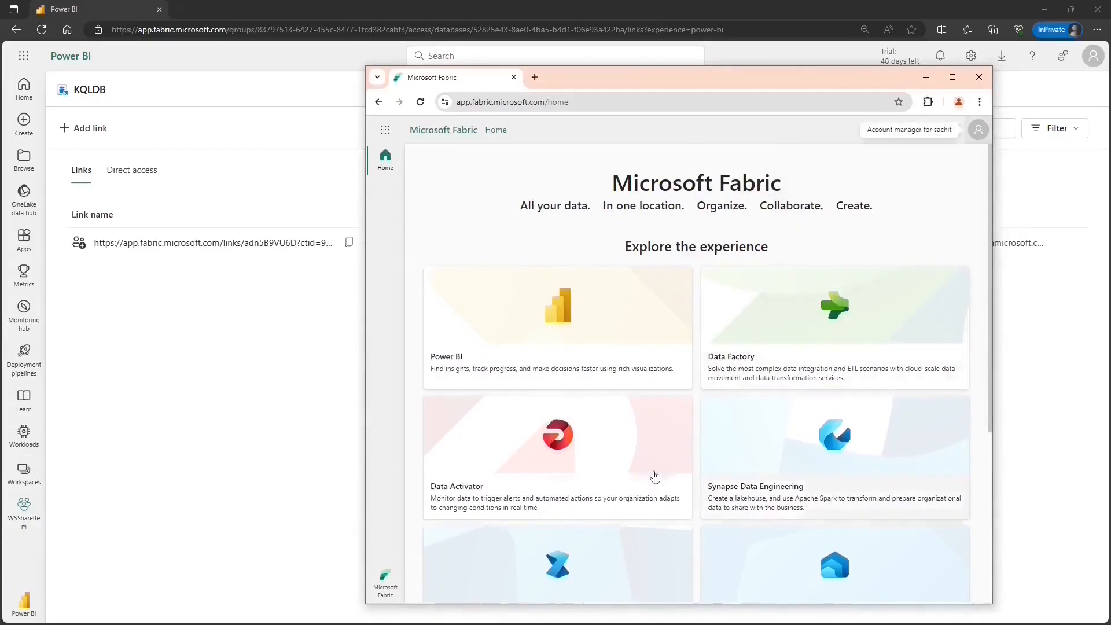
left_click(541, 297)
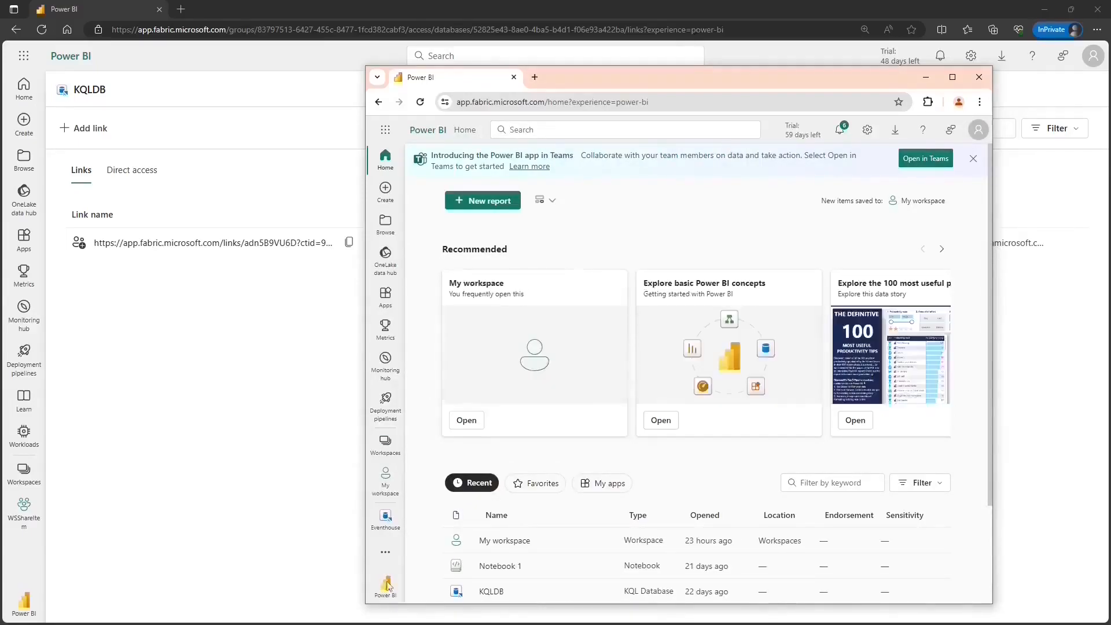
left_click(387, 456)
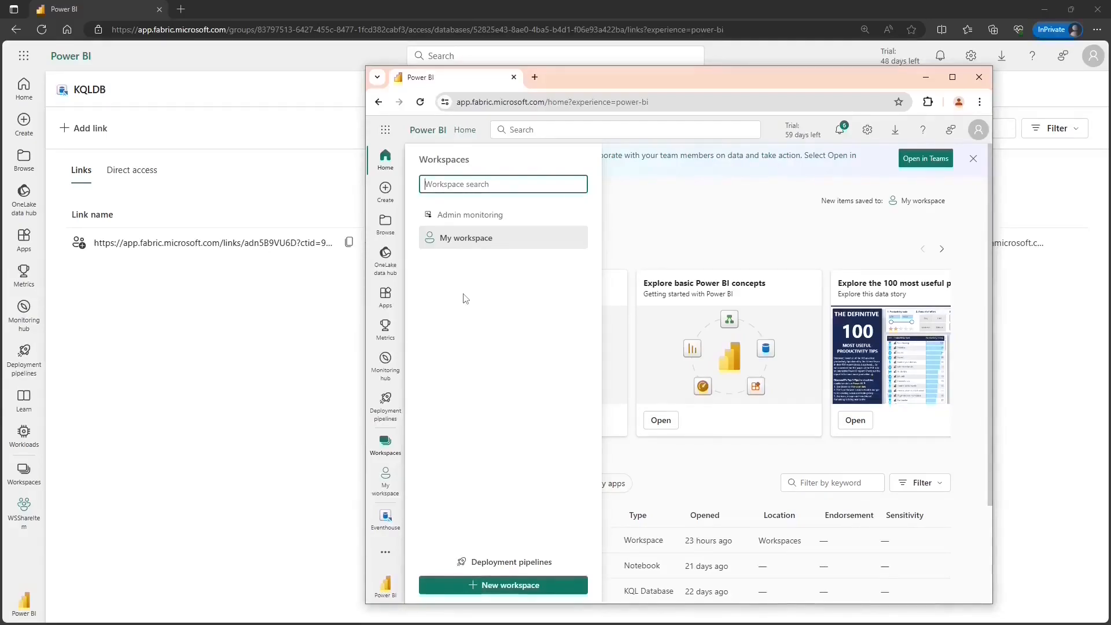
Open the OneLake data hub in the recipient's window and check the listed items and workspaces for WSShareItem
left_click(387, 265)
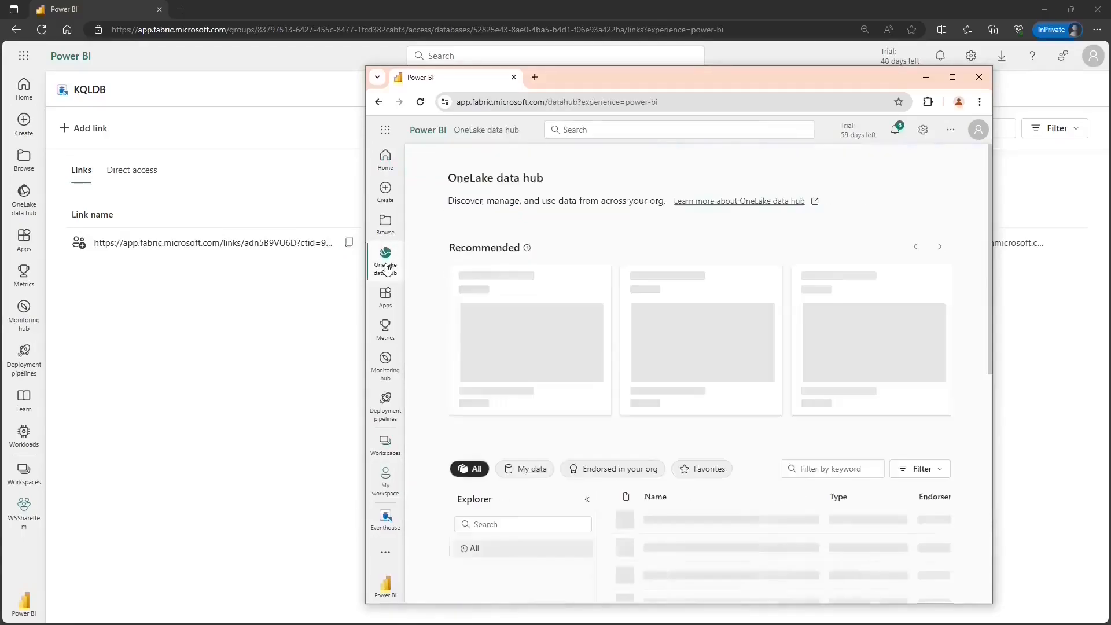
scroll(491, 267, "down", 2)
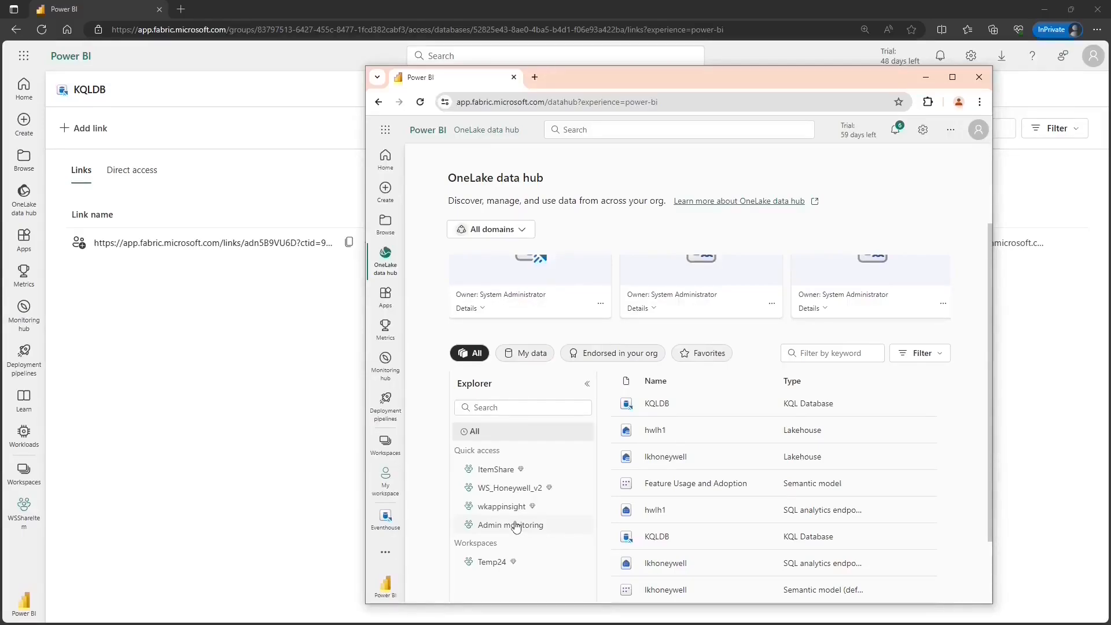
Copy the KQLDB sharing link from the permissions page and open it in a new tab of the recipient's Chrome window
left_click(243, 363)
left_click(350, 242)
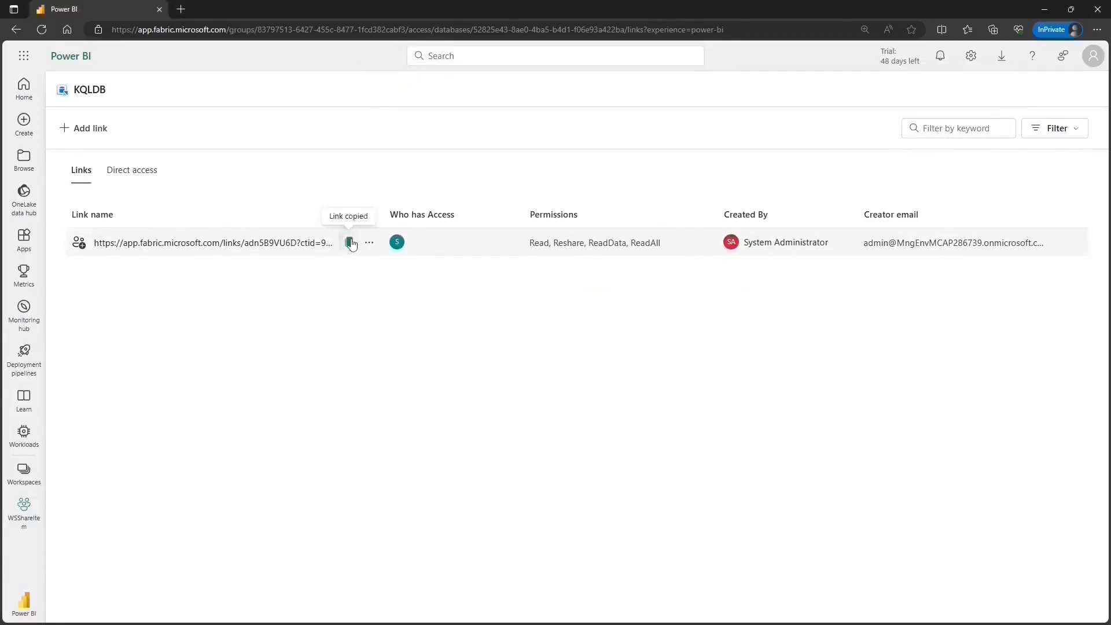
key("alt+Tab")
left_click(537, 77)
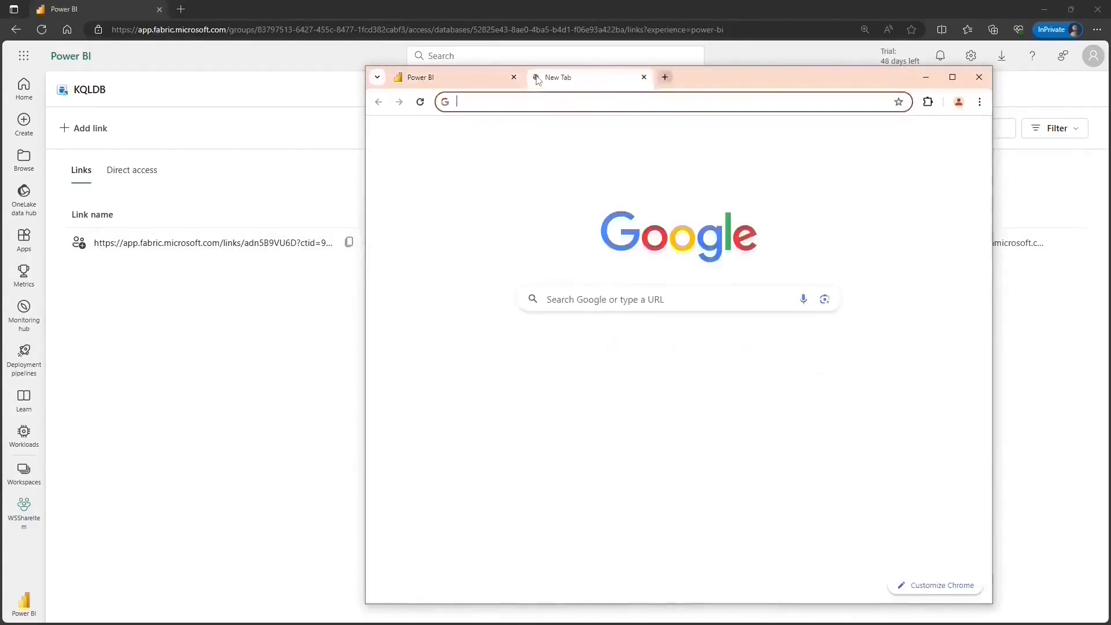
key("ctrl+v")
key("Return")
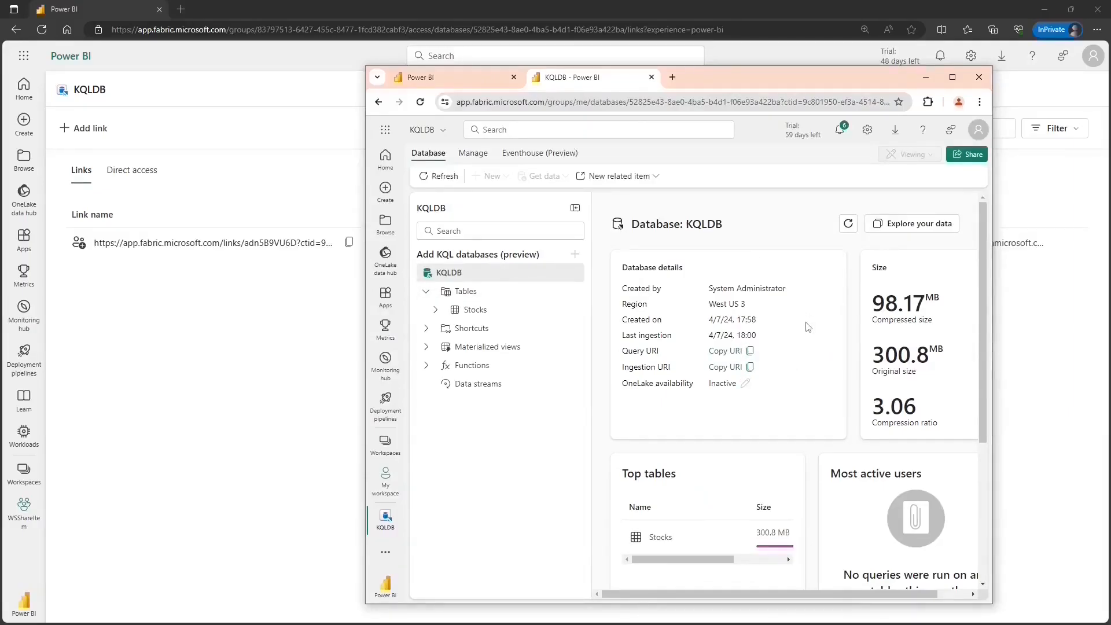
Refresh the recipient's OneLake data hub and list the items available from the WSShareItem workspace
left_click(439, 77)
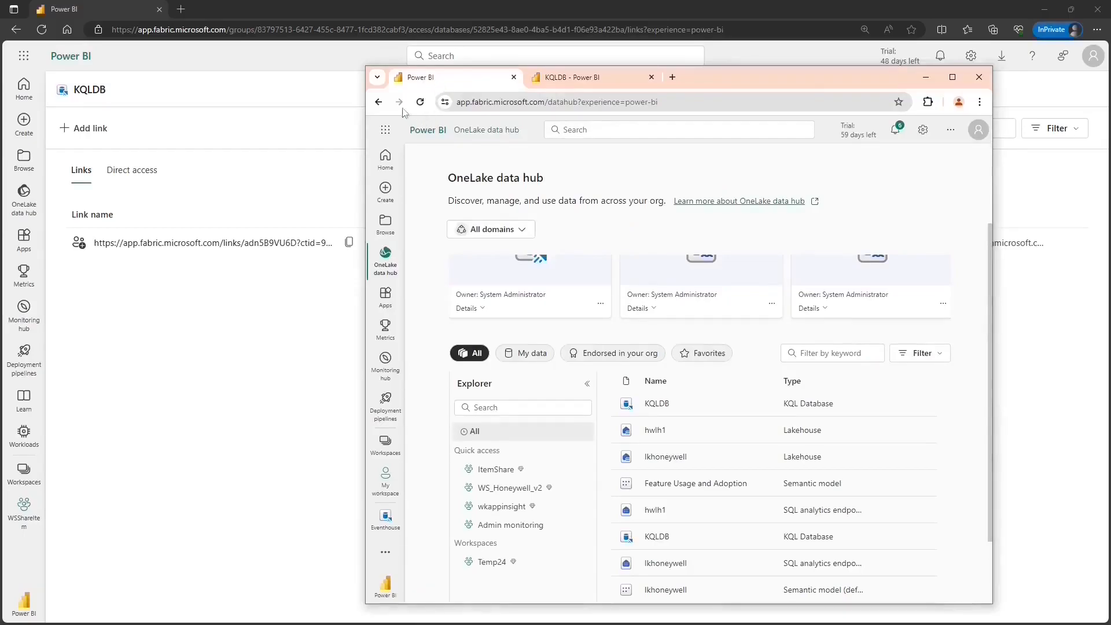
left_click(420, 102)
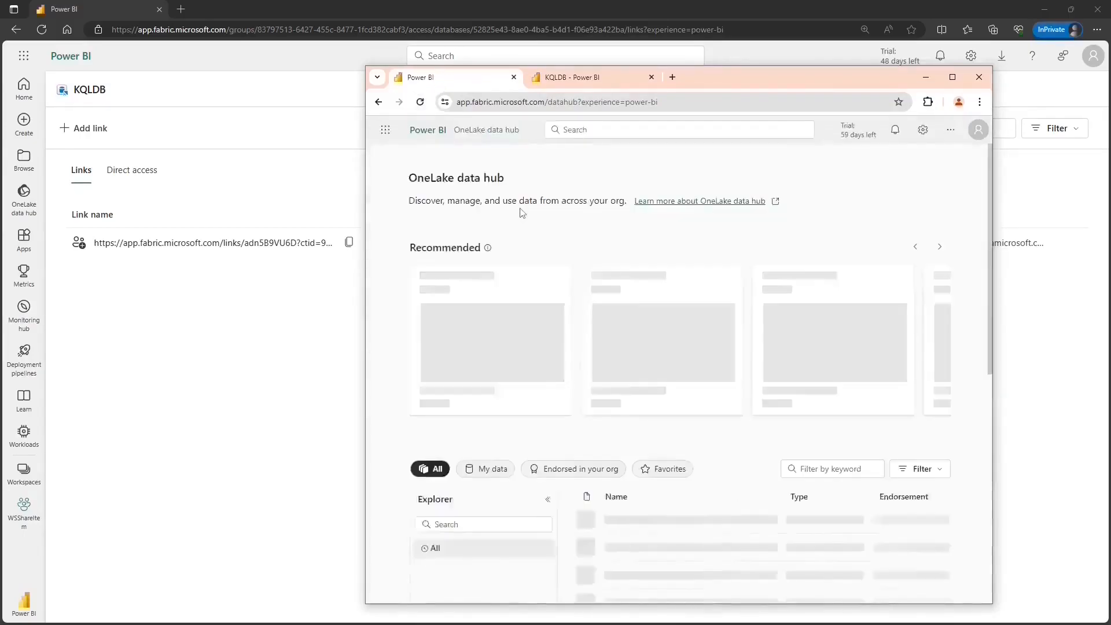
scroll(512, 428, "down", 3)
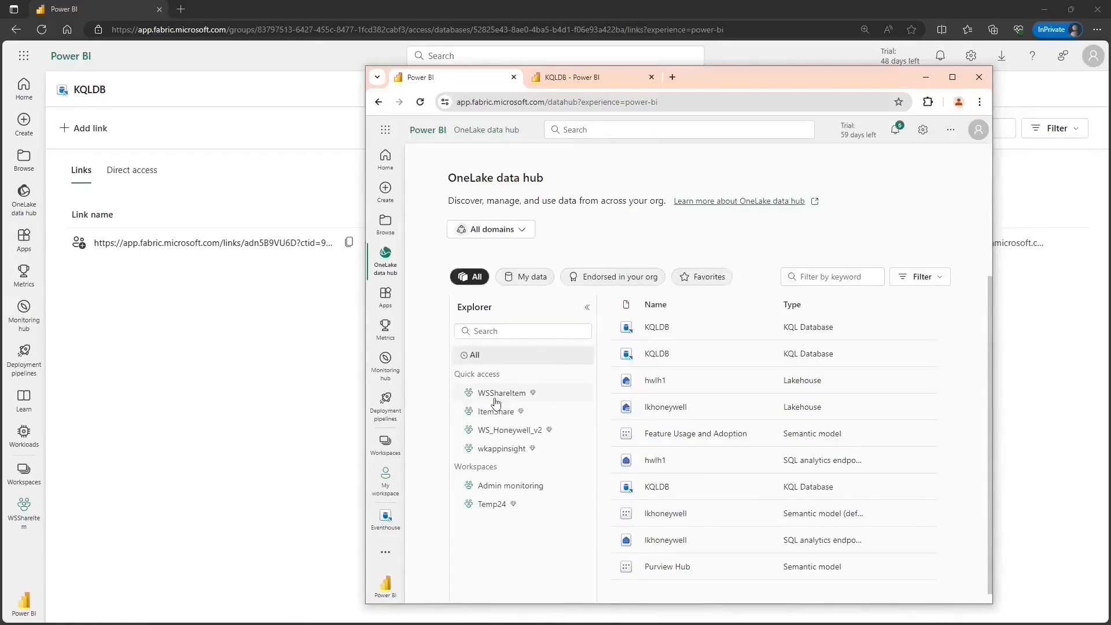
left_click(496, 399)
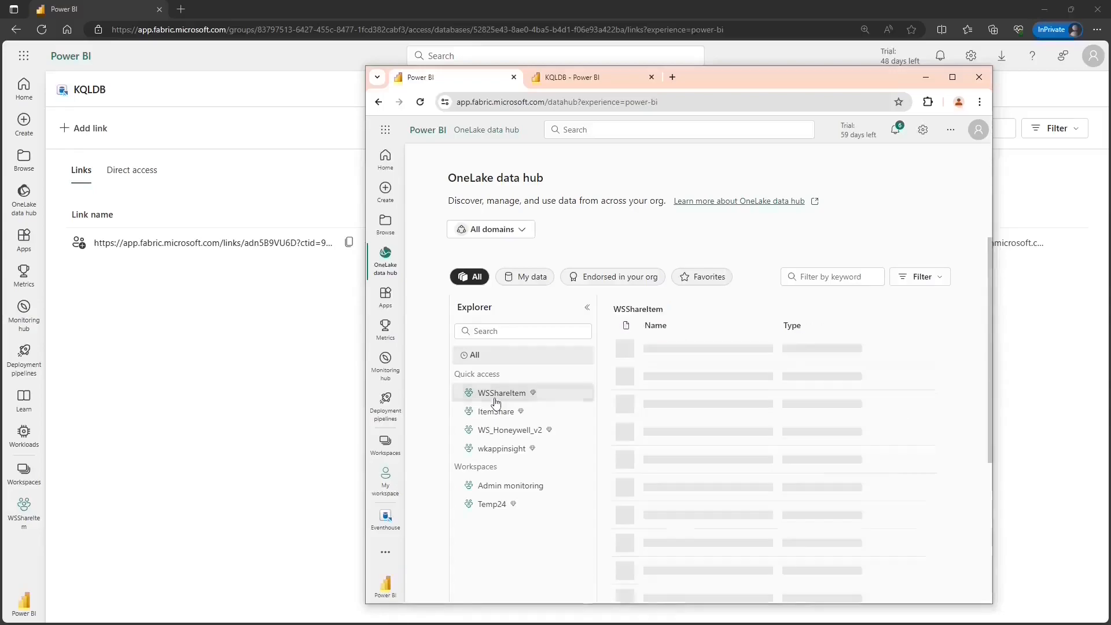
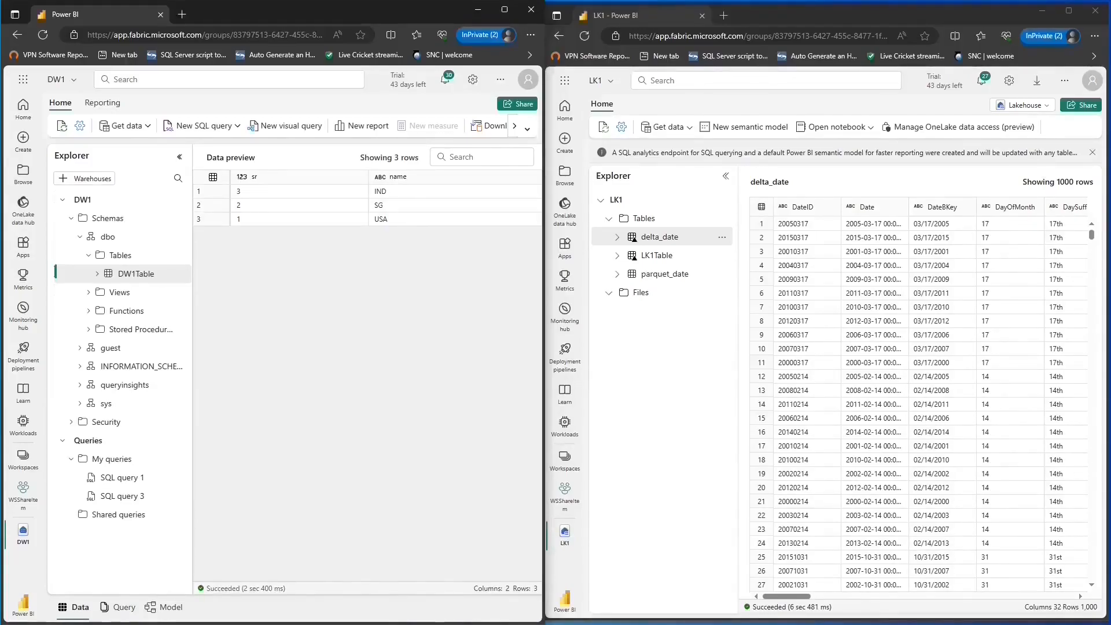
In the recipient's Chrome window, check the signed-in account and license type and open the Power BI OneLake data hub
key("alt+Tab")
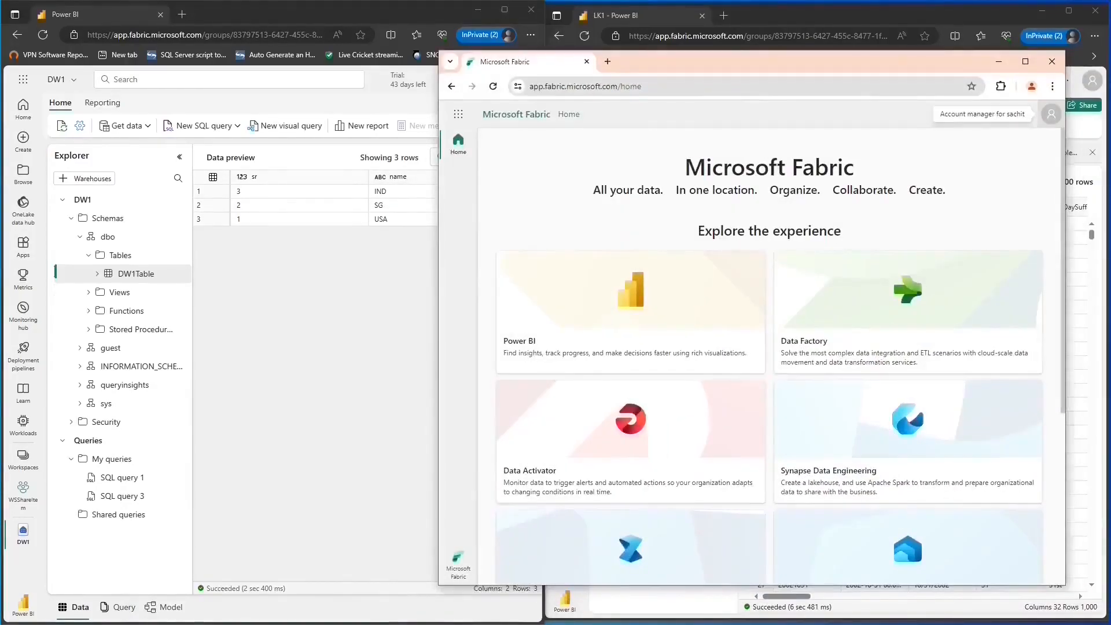
left_click(1049, 116)
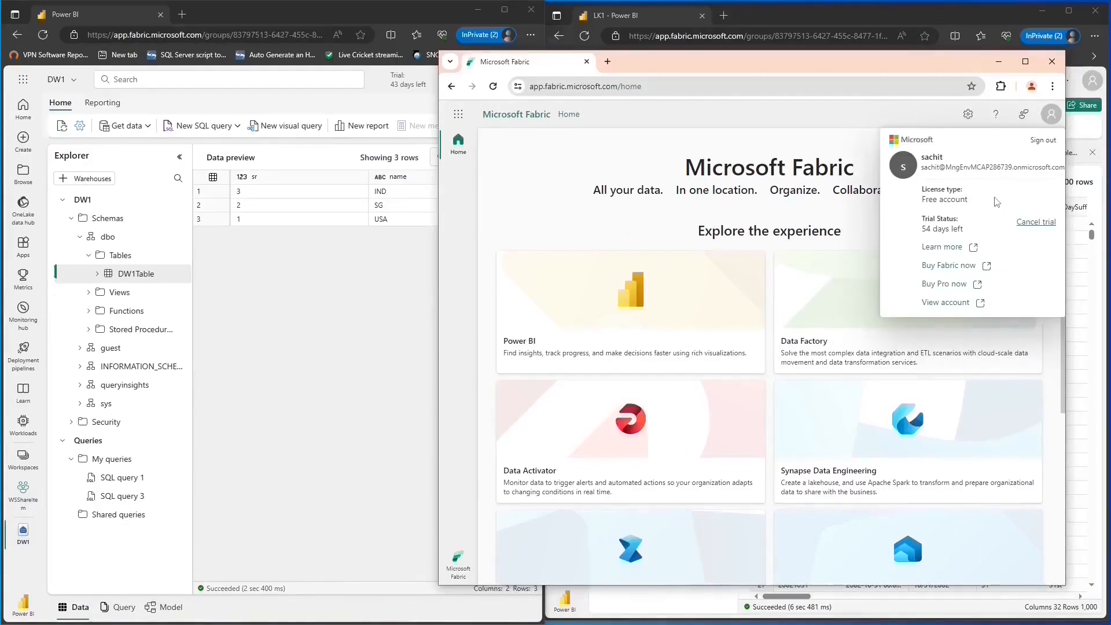
left_click(634, 331)
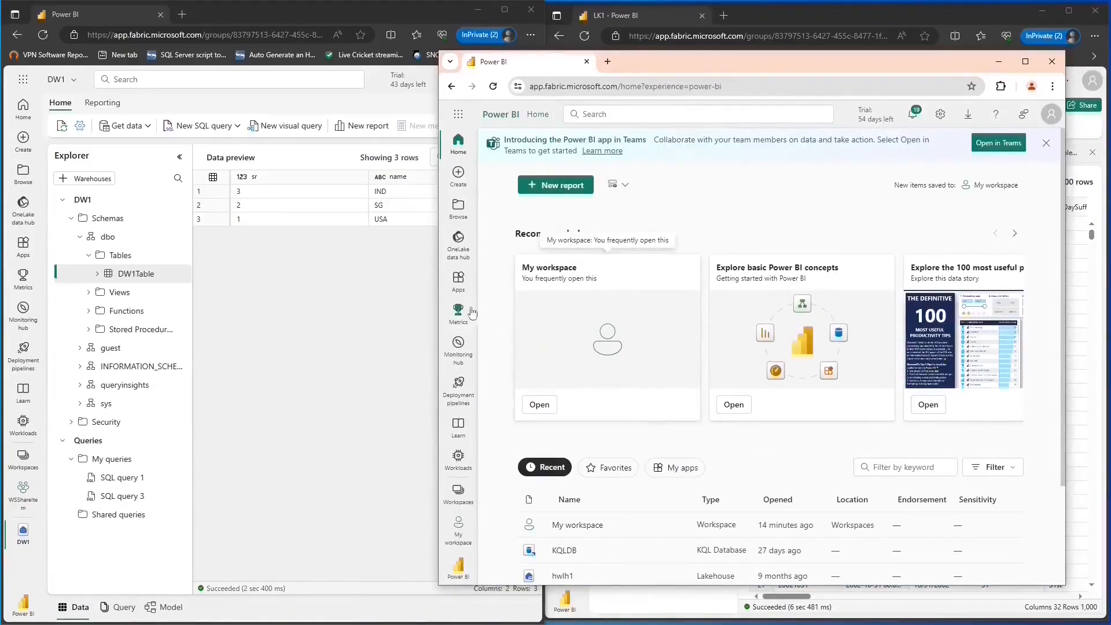
left_click(460, 242)
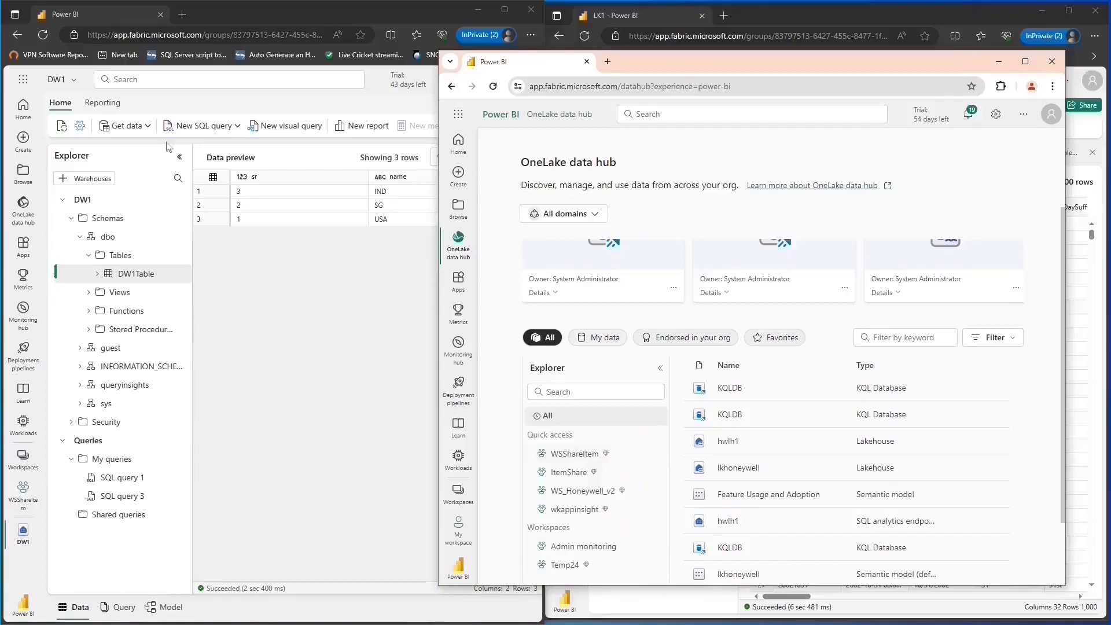
Check which workspace holds the DW1 warehouse and view that workspace's items in the recipient's OneLake data hub
left_click(58, 80)
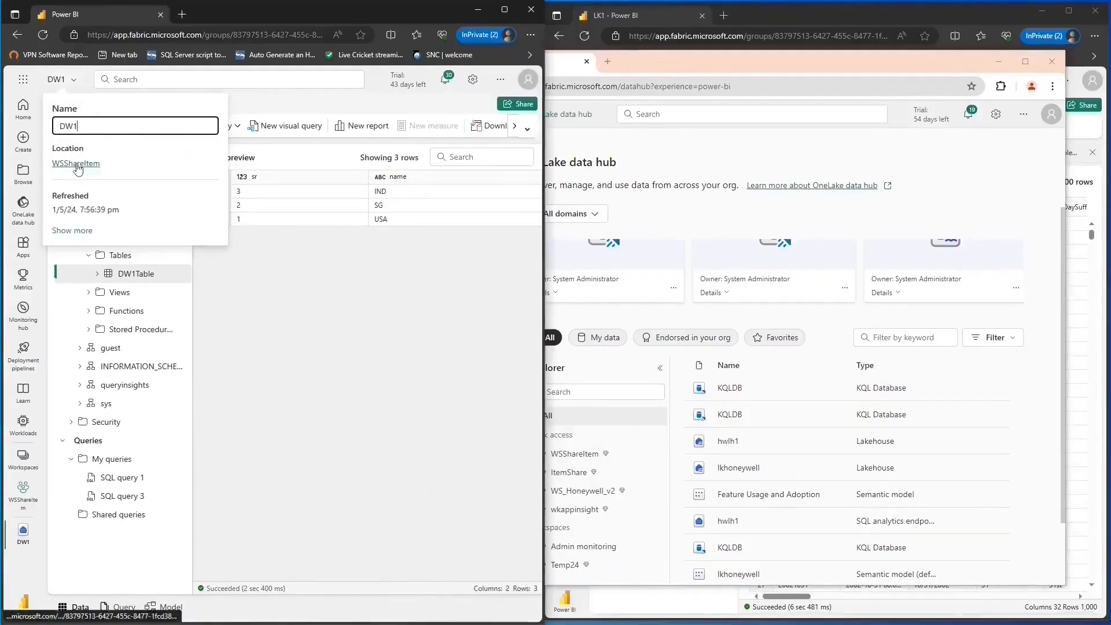
left_click(727, 175)
left_click(590, 452)
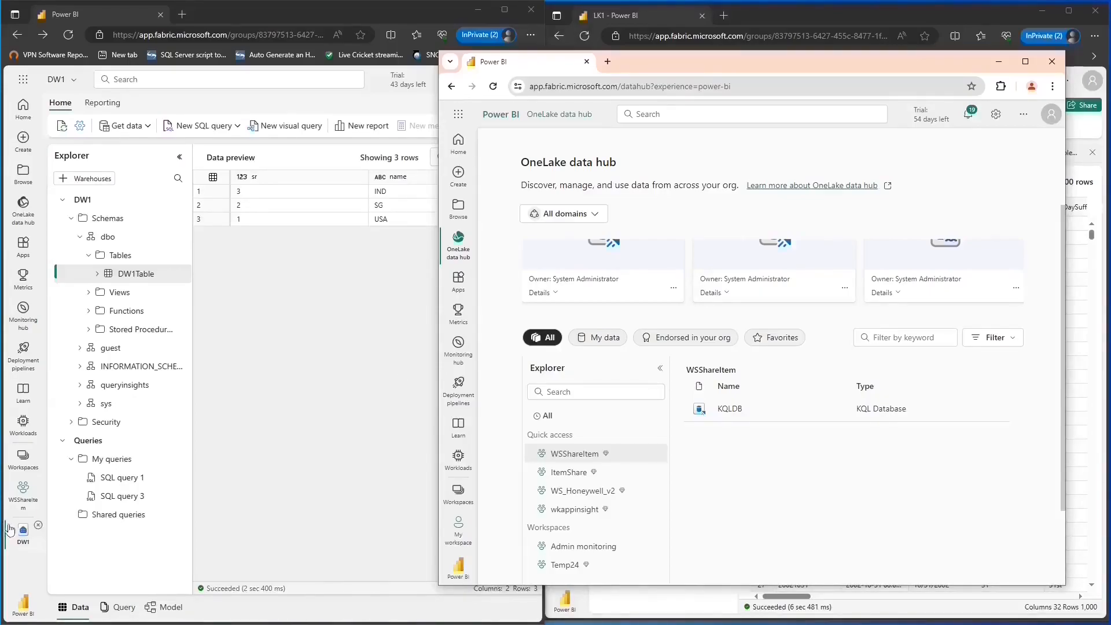
Return both administrator windows to the WSShareItem workspace and start sharing the DW1 warehouse in one and the LK1 lakehouse in the other
left_click(27, 494)
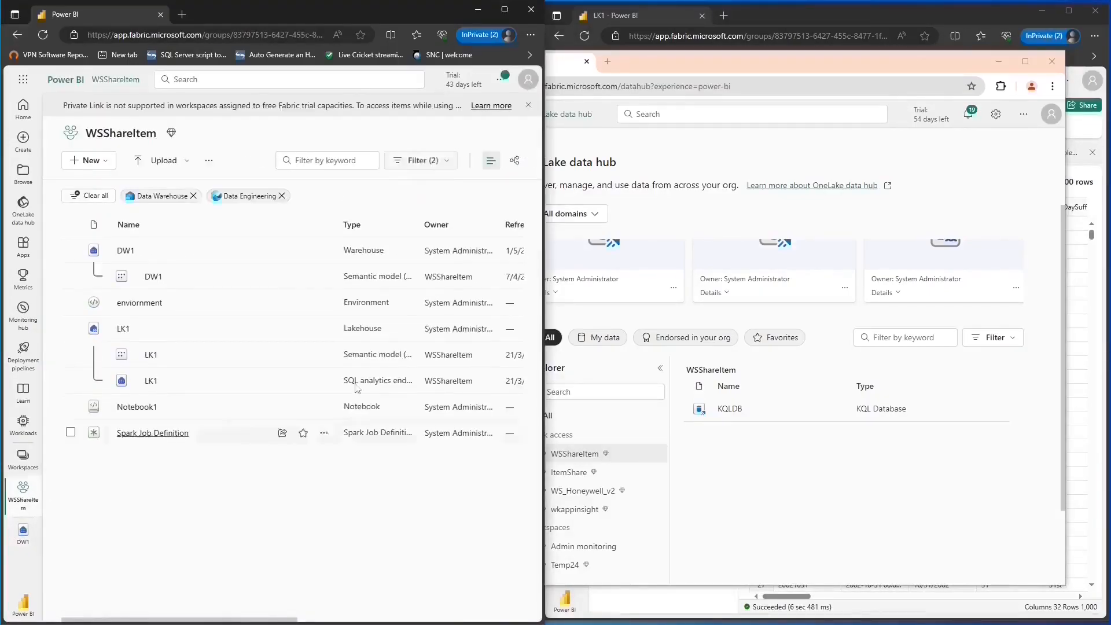
left_click(999, 61)
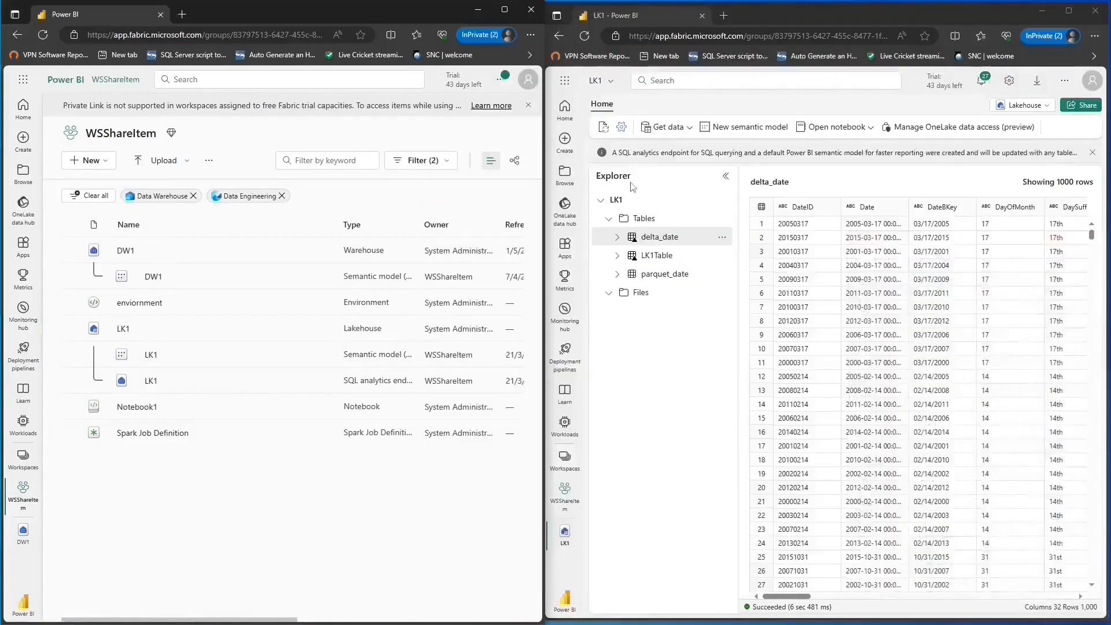
left_click(570, 490)
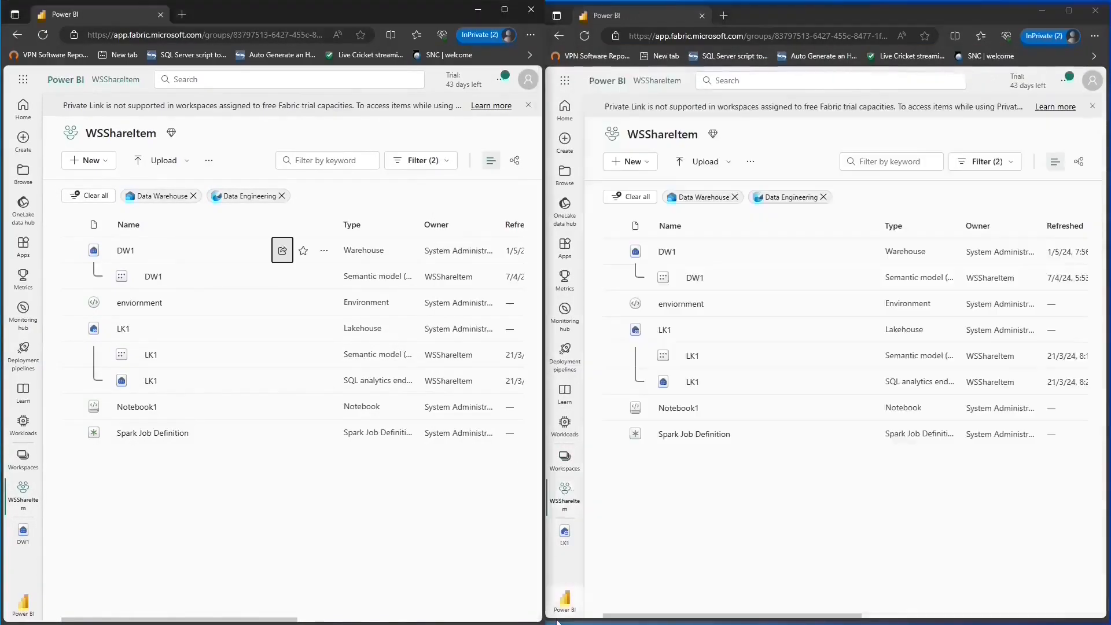
left_click(282, 253)
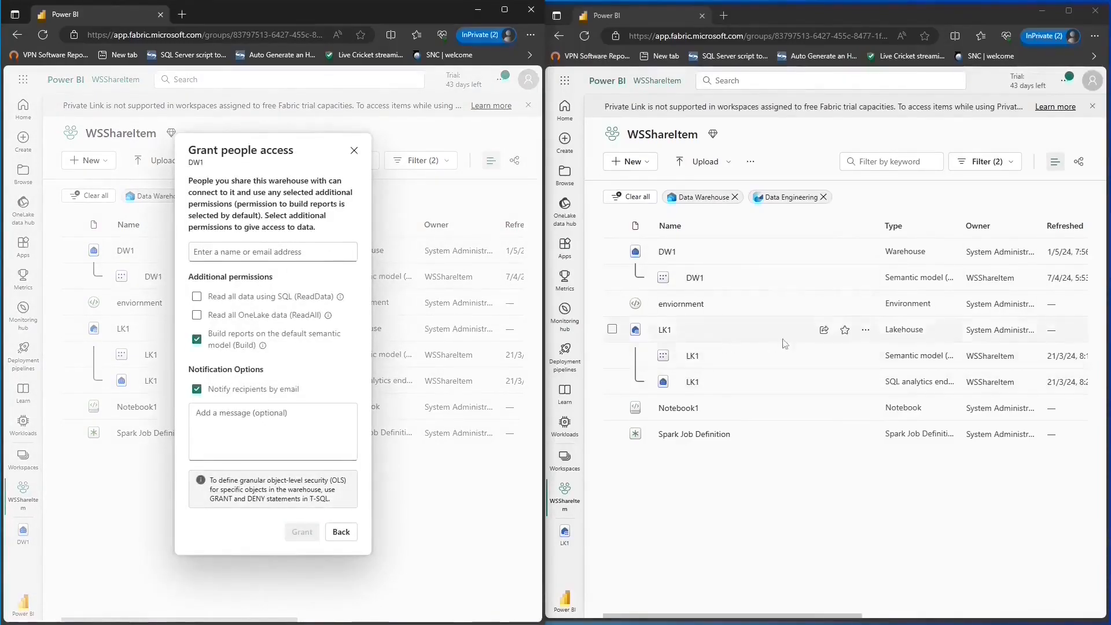
left_click(829, 329)
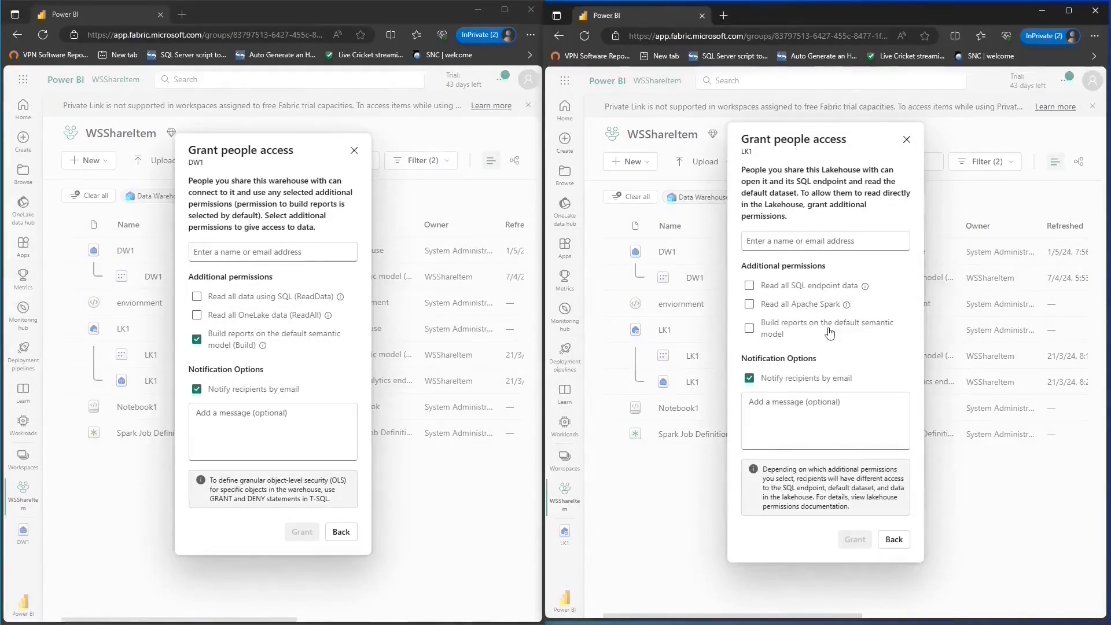
Enter the recipient's name for DW1 and clear the permission to build reports on the default semantic model
left_click(225, 252)
type("sachit")
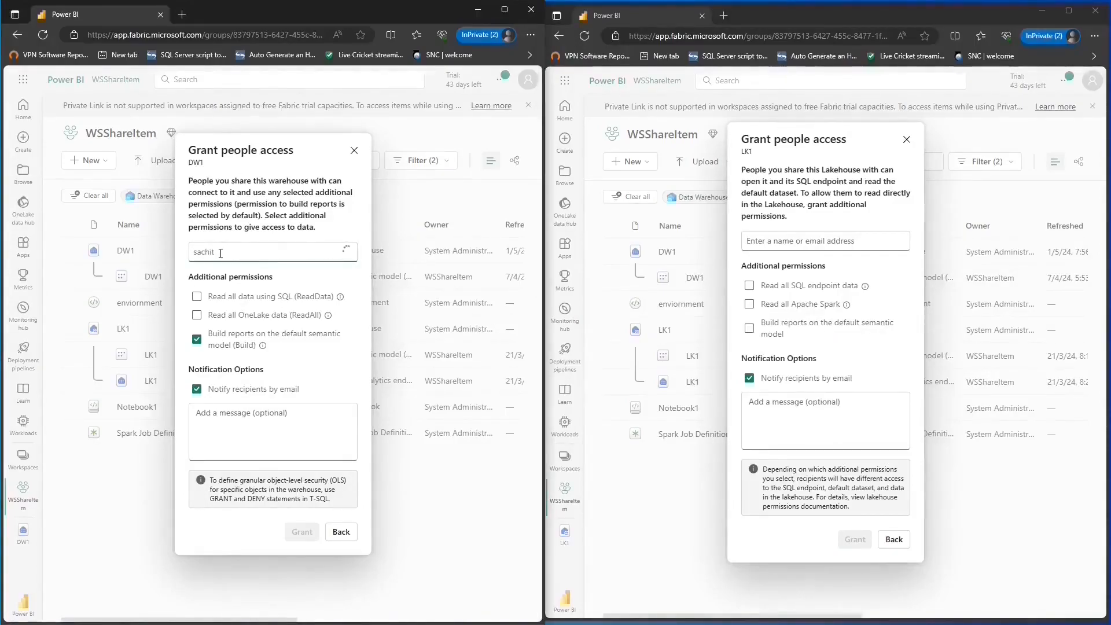
key("Return")
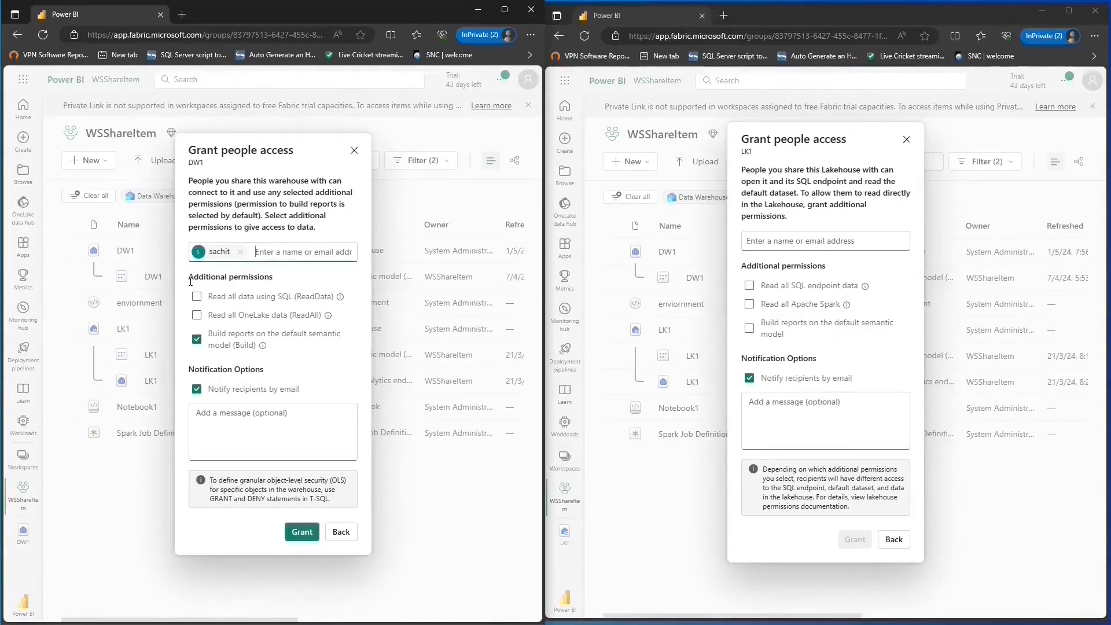
left_click(197, 339)
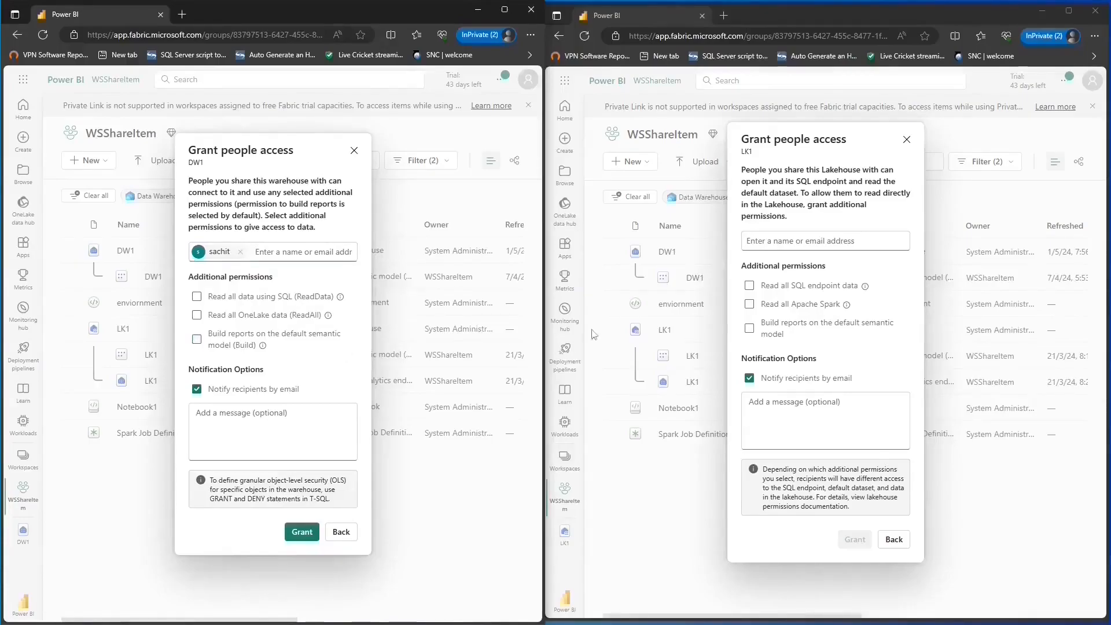
Enter the recipient's name for LK1 without additional permissions and grant access to both LK1 and DW1
left_click(839, 244)
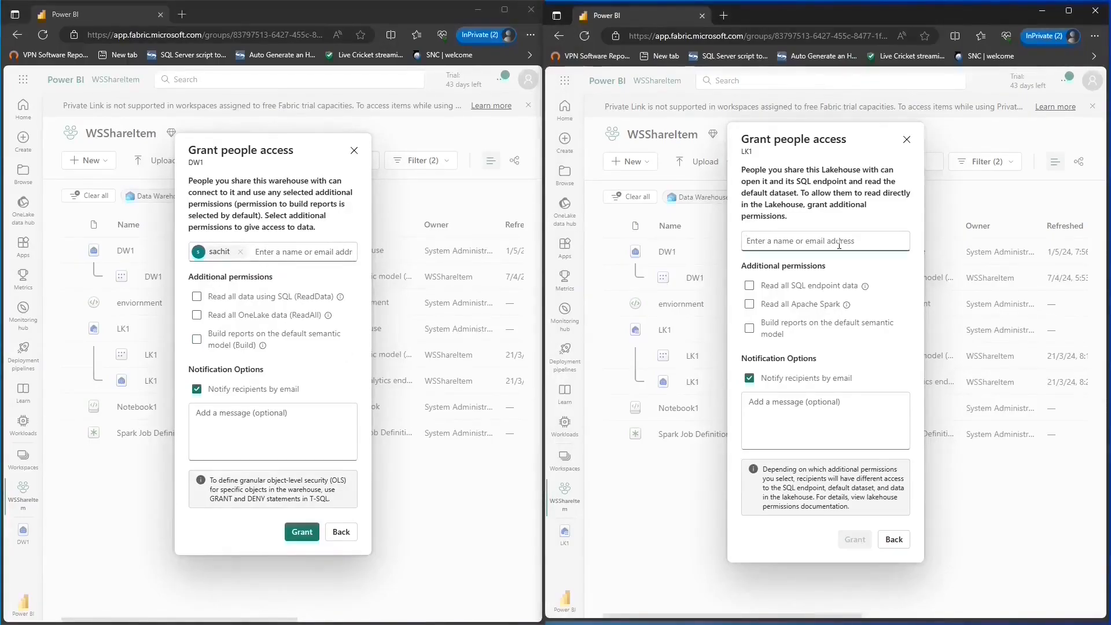
type("sachit")
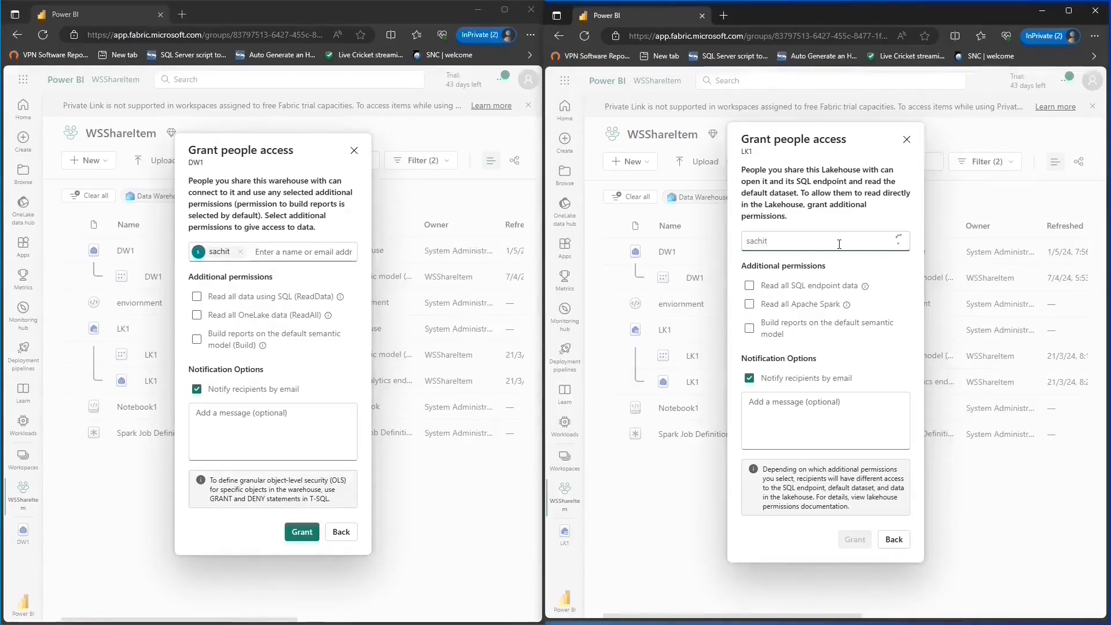
left_click(840, 261)
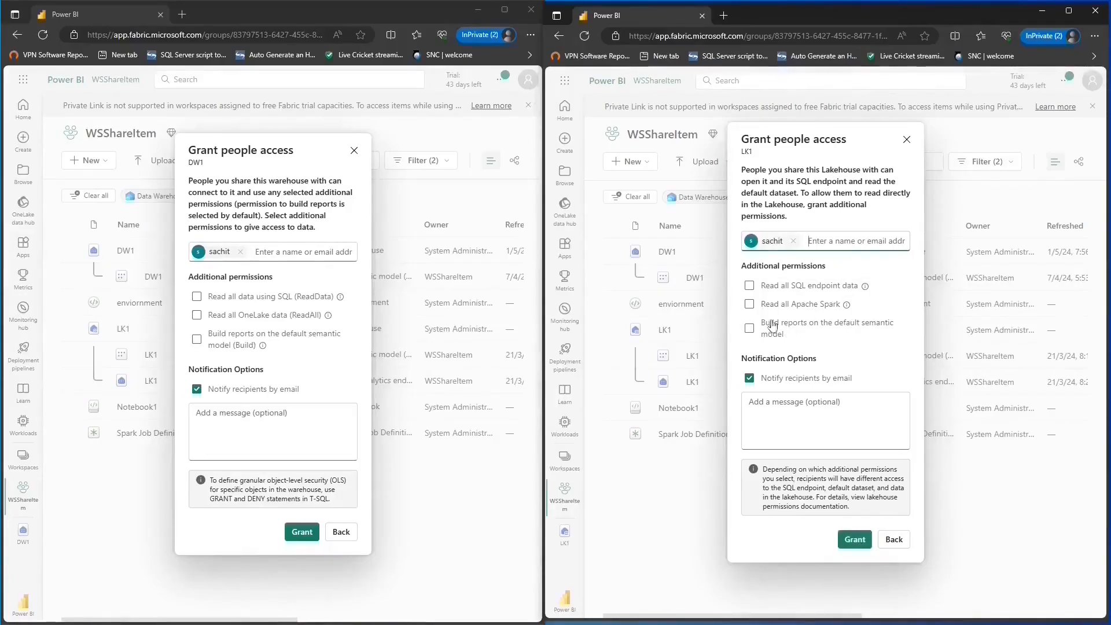
left_click(850, 542)
left_click(300, 534)
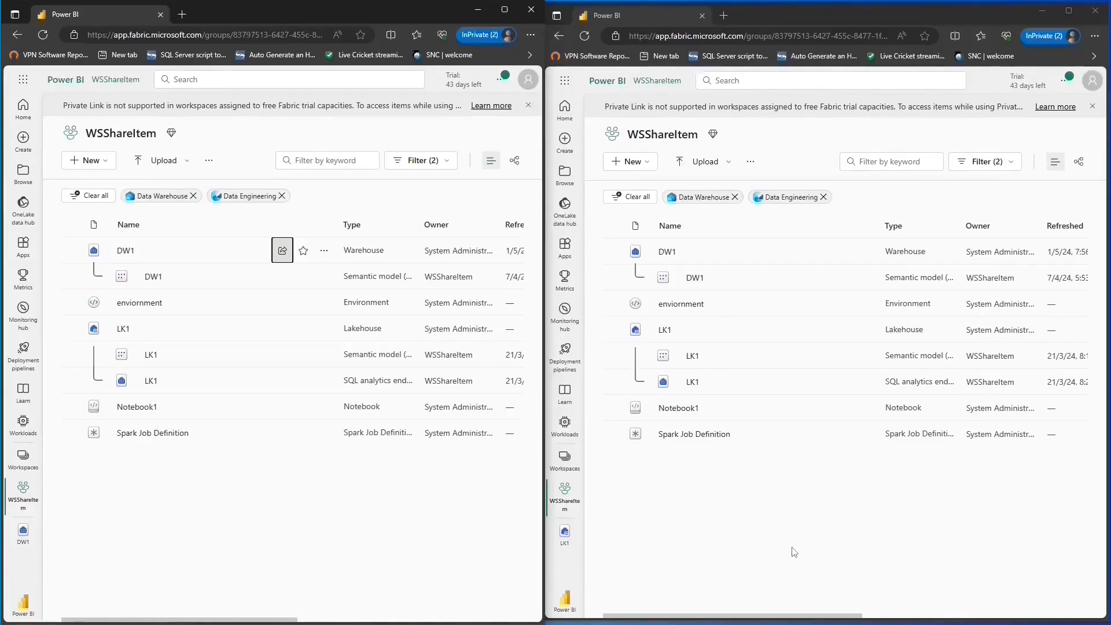
Switch to the recipient's window, refresh the OneLake data hub and review the items shared from WSShareItem
key("alt+Tab")
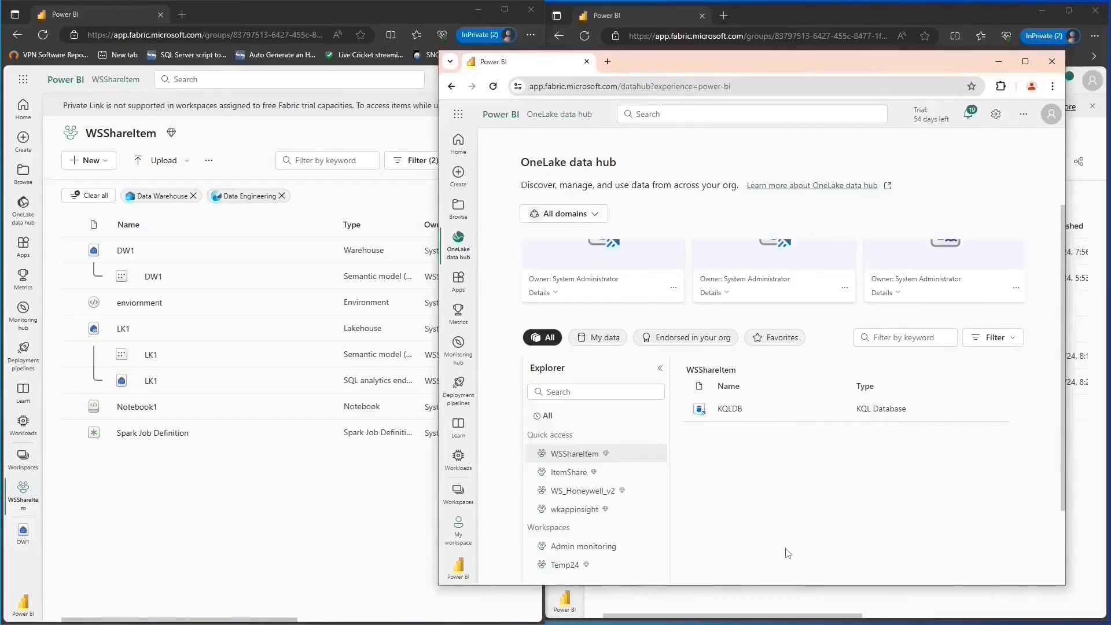
left_click(495, 88)
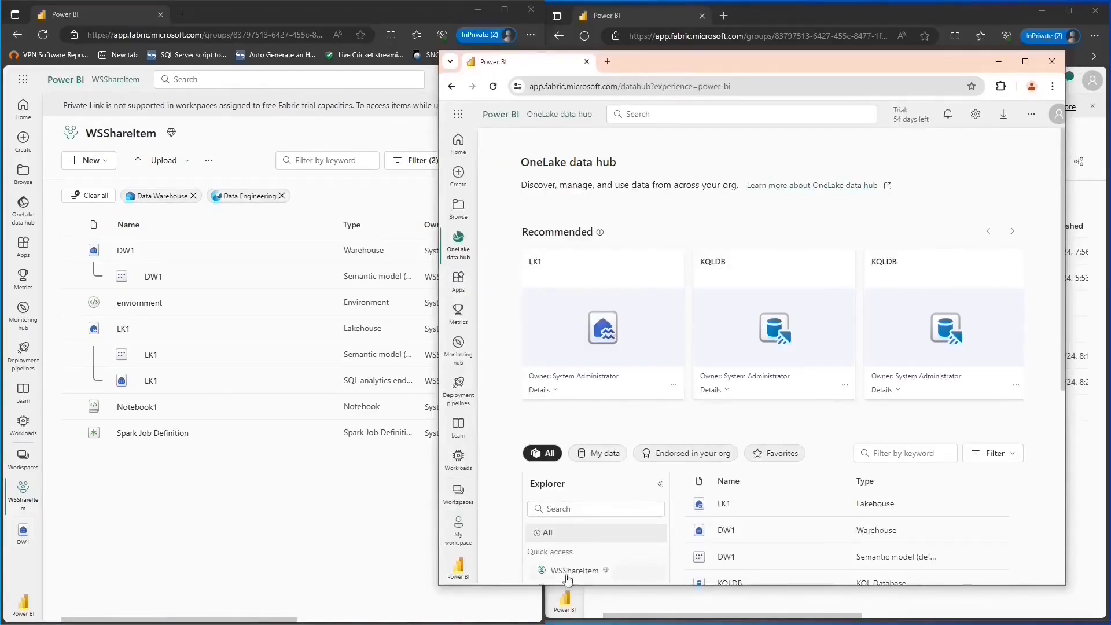
left_click(572, 574)
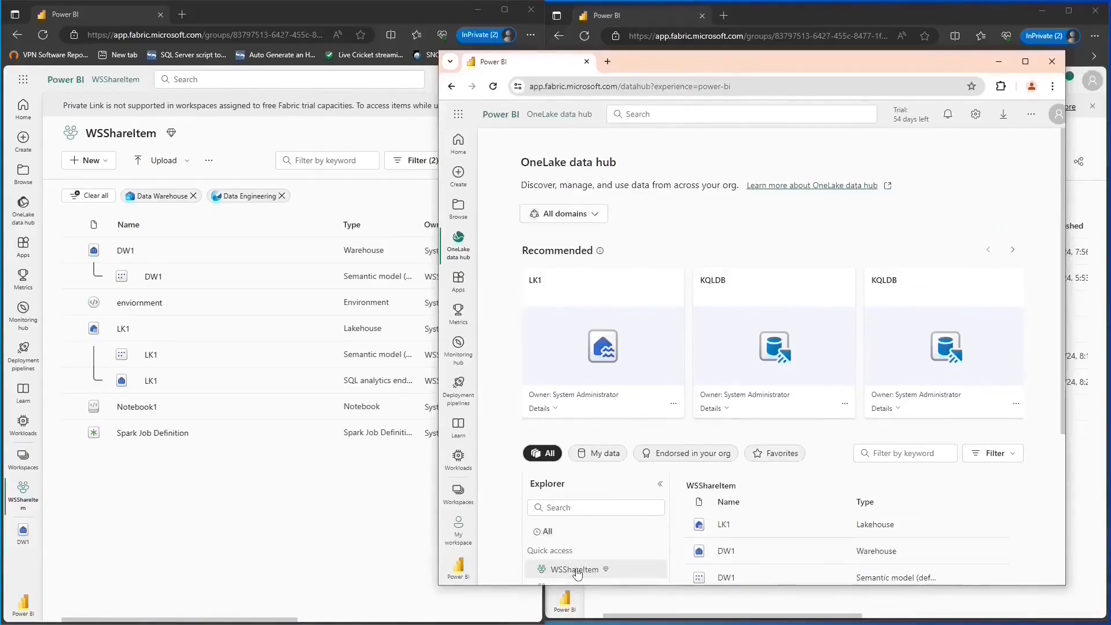
scroll(858, 525, "down", 2)
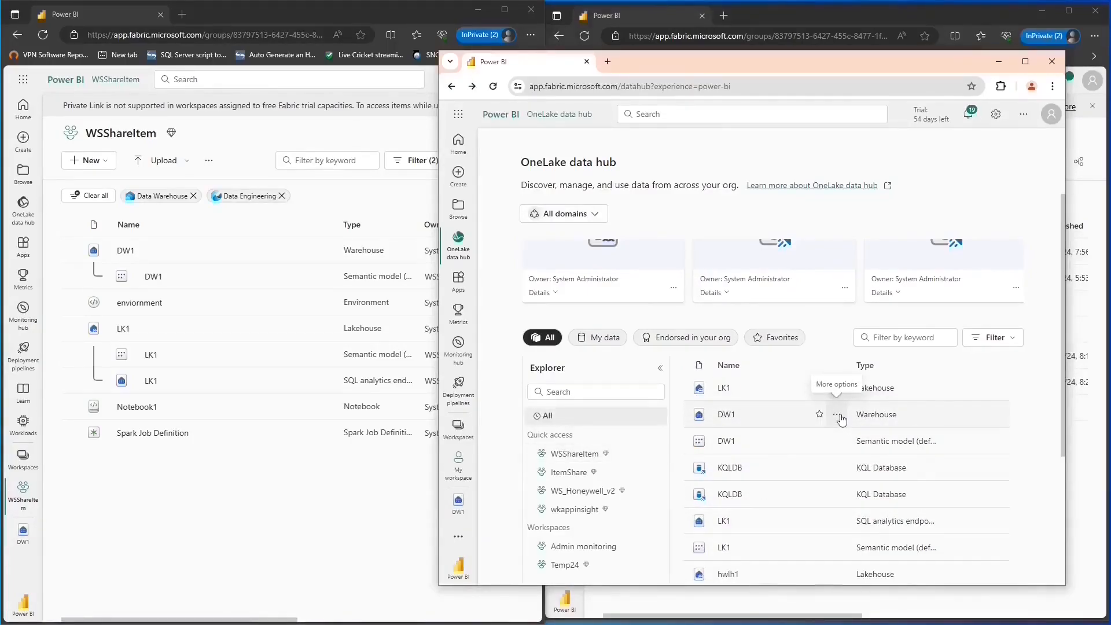
Open the DW1 warehouse as the recipient and try to preview the data in DW1Table
left_click(837, 416)
left_click(867, 156)
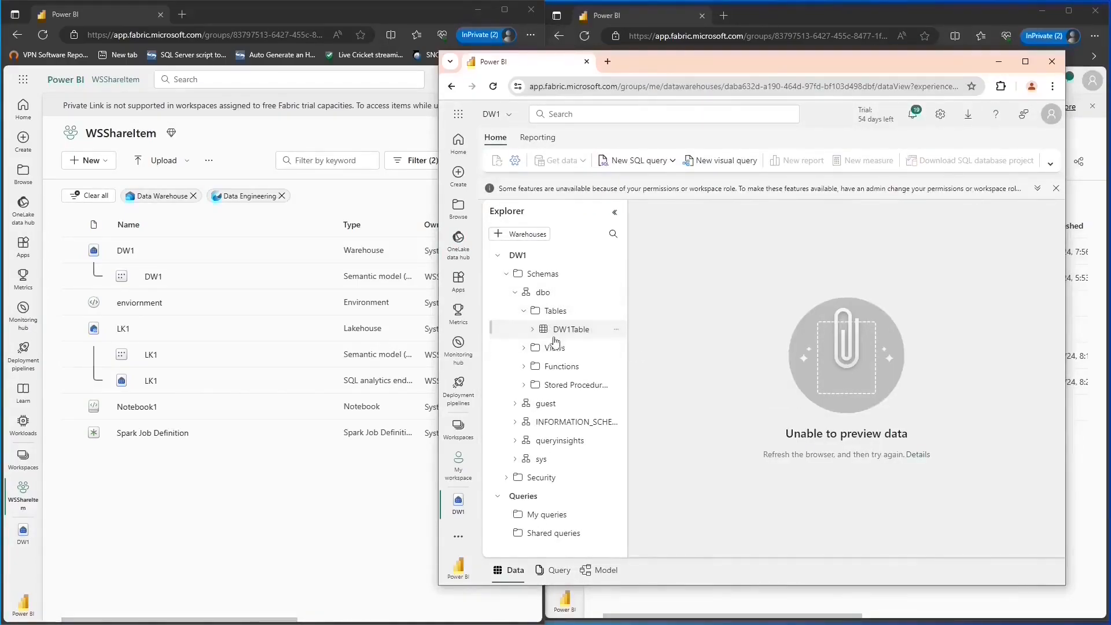
left_click_drag(547, 334, 543, 340)
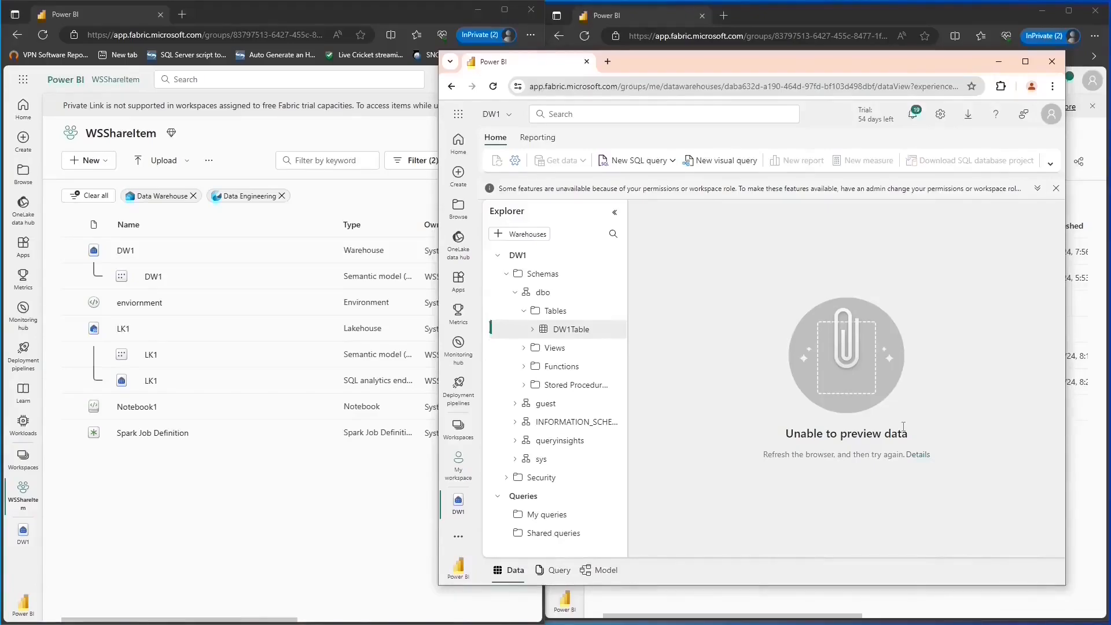
Open the LK1 lakehouse as the recipient from the WSShareItem items in the OneLake data hub
left_click(460, 249)
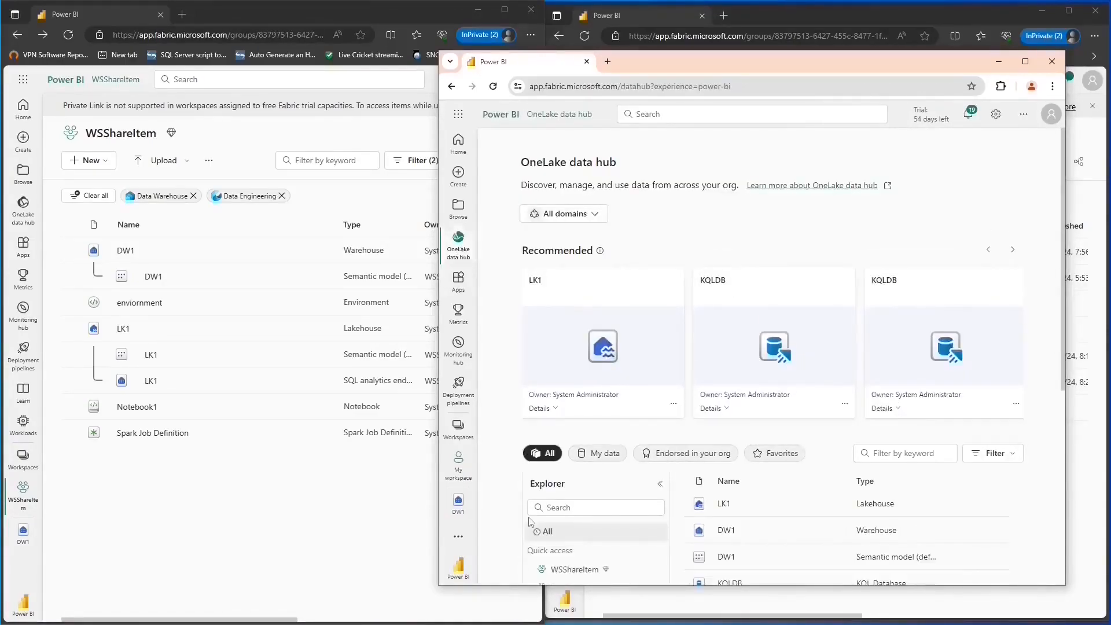
scroll(715, 362, "down", 2)
scroll(714, 362, "down", 1)
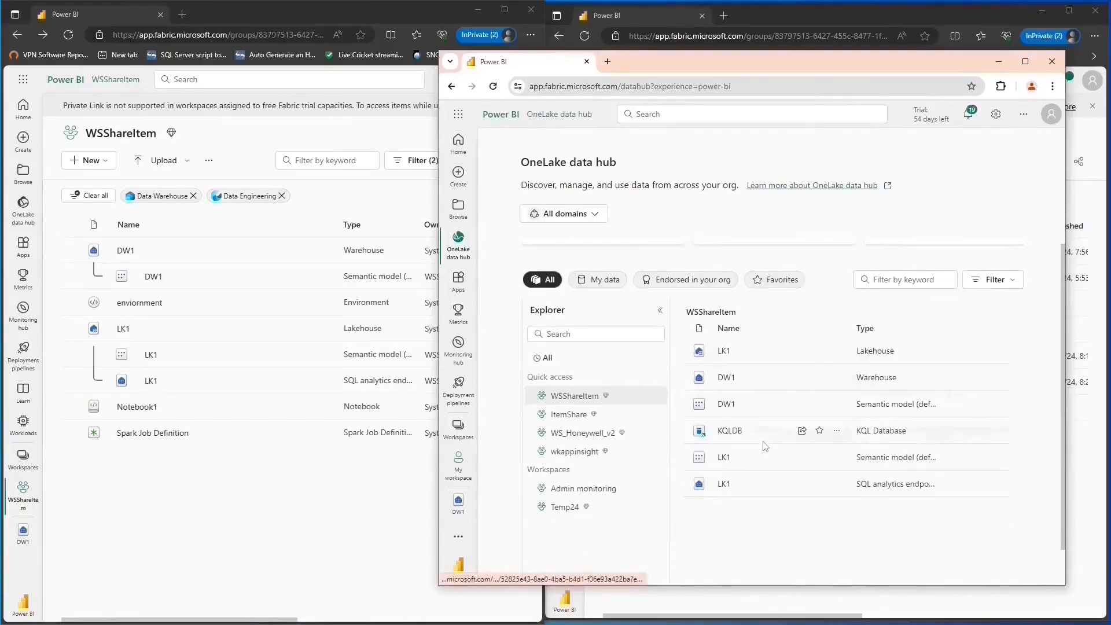
left_click(837, 352)
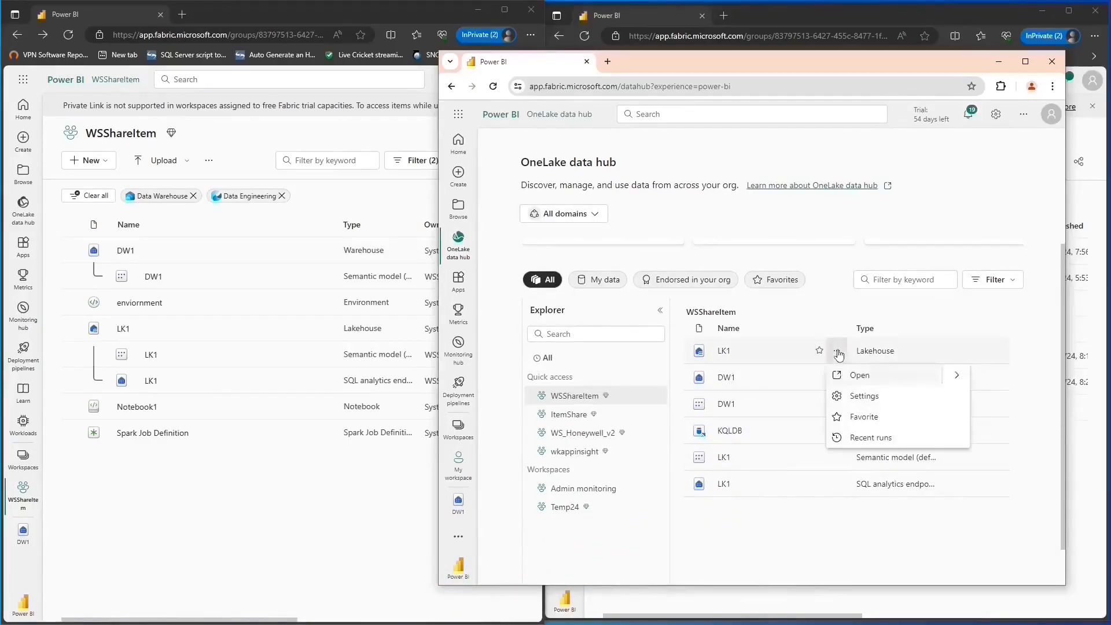
left_click(868, 375)
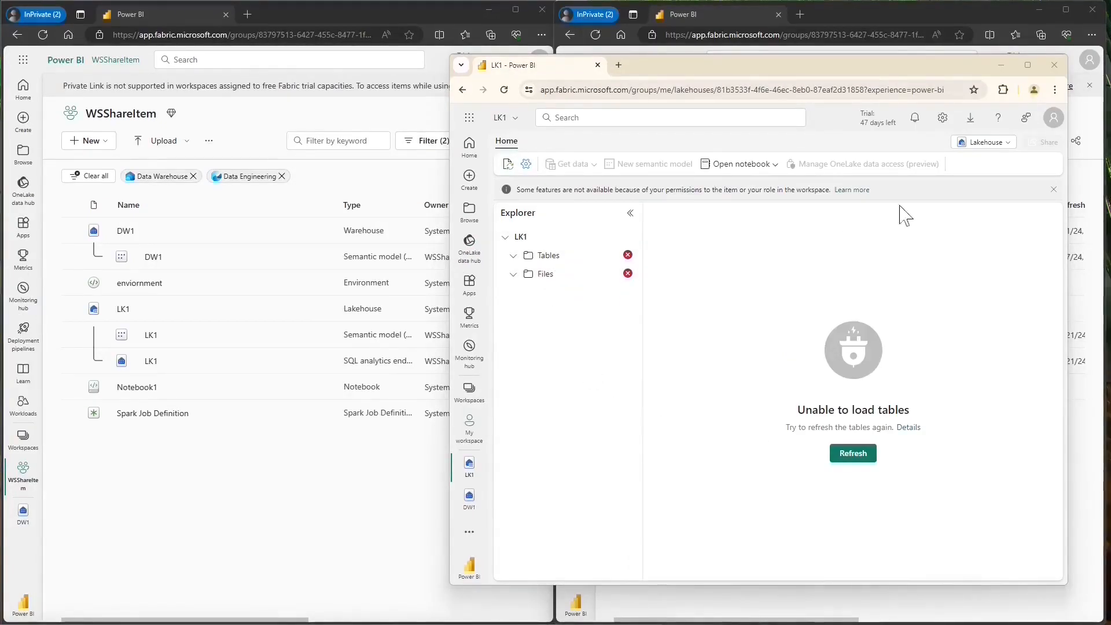
Switch LK1 to its SQL analytics endpoint and try to query the top 100 rows of the delta_date table
left_click(974, 145)
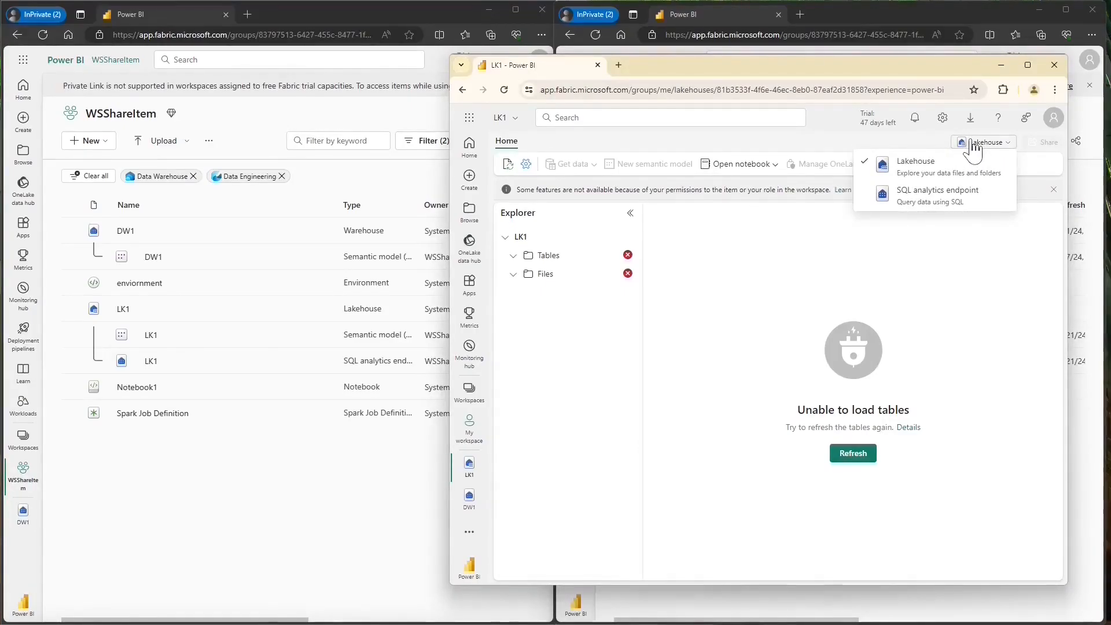
left_click(930, 205)
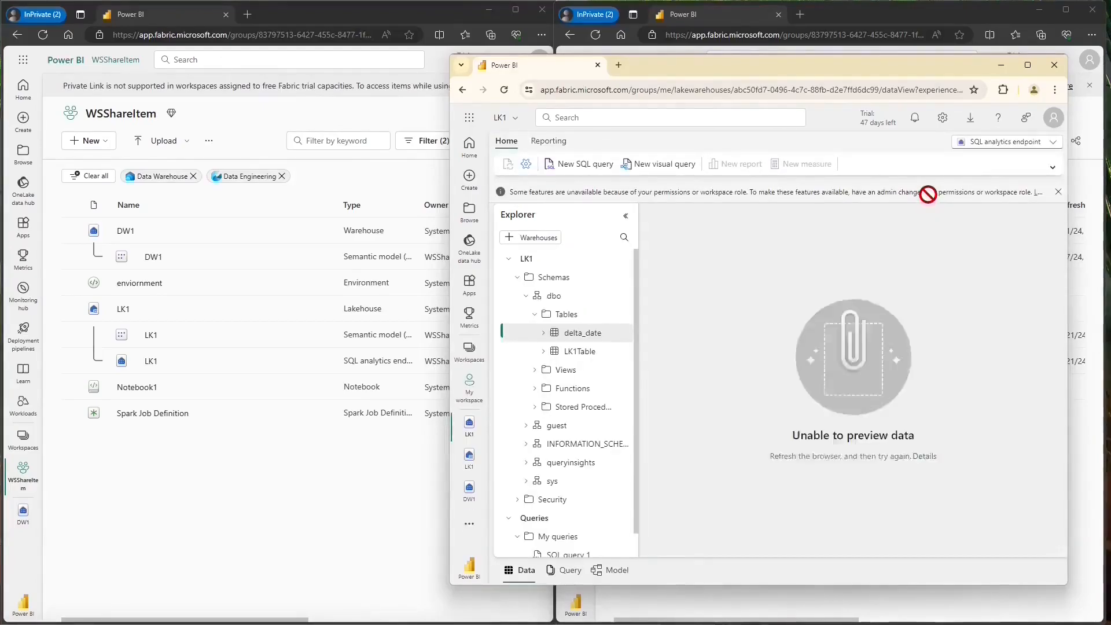
right_click(584, 354)
mouse_move(625, 355)
left_click(769, 362)
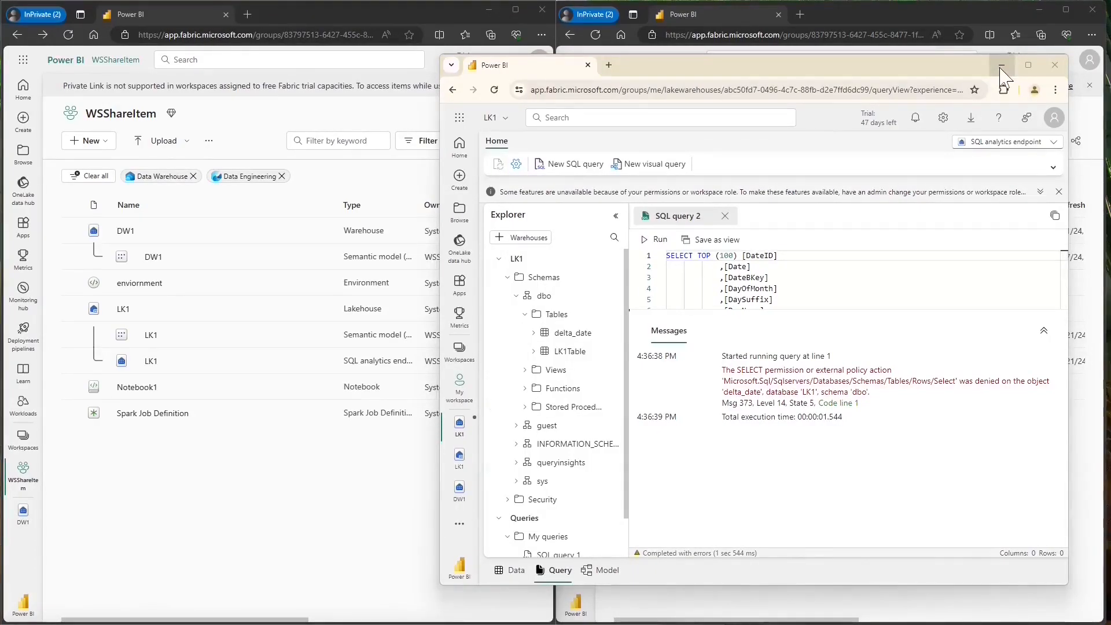
Return to the admin's WSShareItem workspace and add the ReadData permission for the recipient on the DW1 warehouse
left_click(1001, 64)
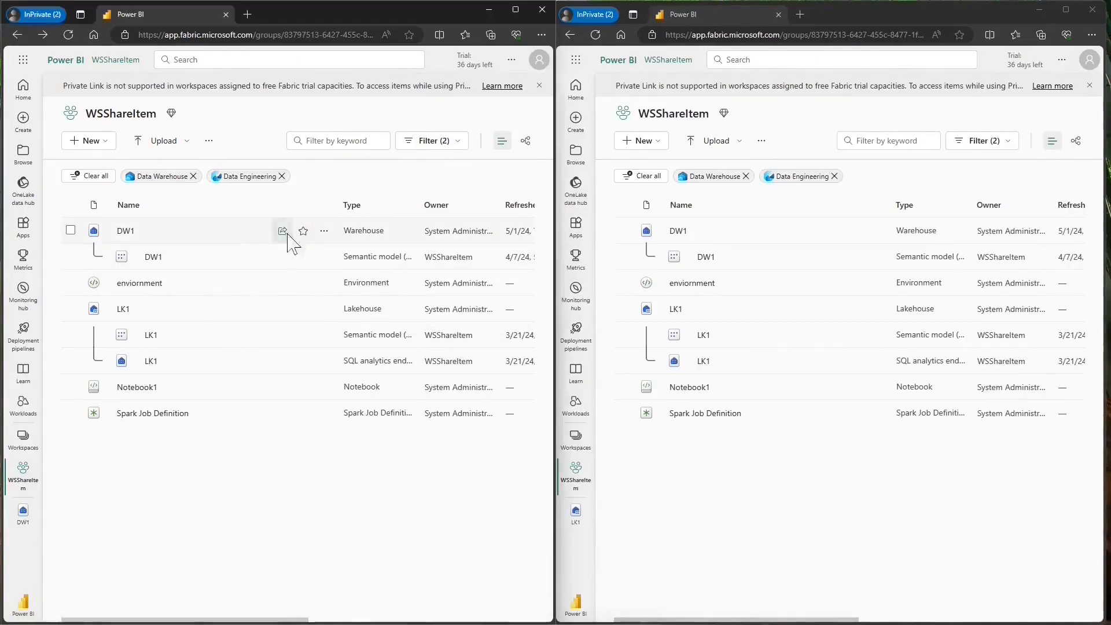
left_click(282, 231)
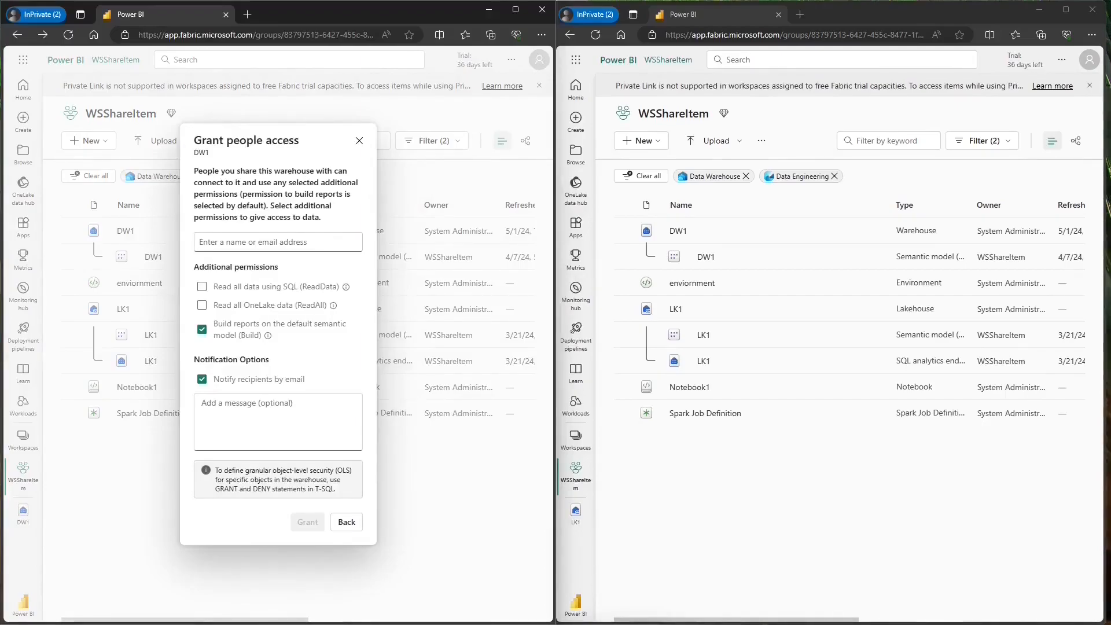
left_click(359, 142)
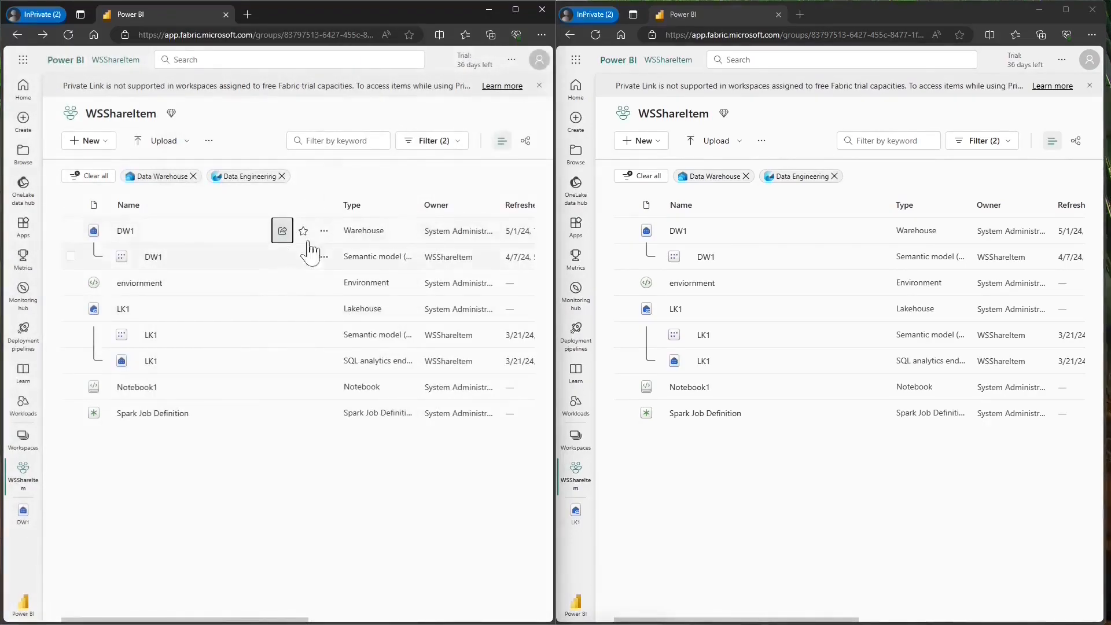
left_click(324, 232)
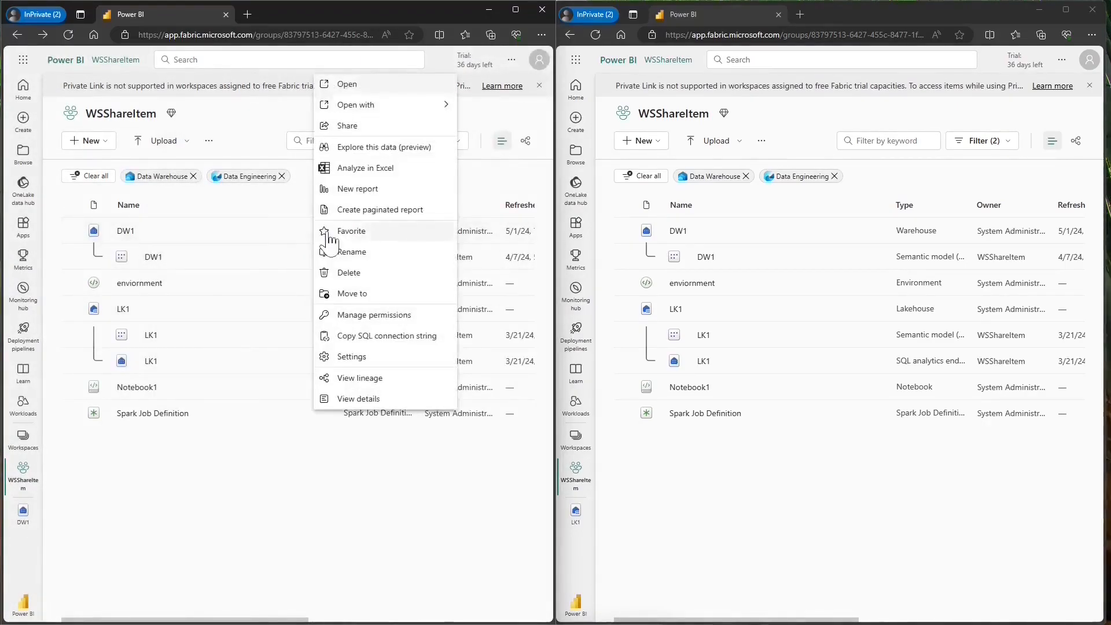
left_click(352, 316)
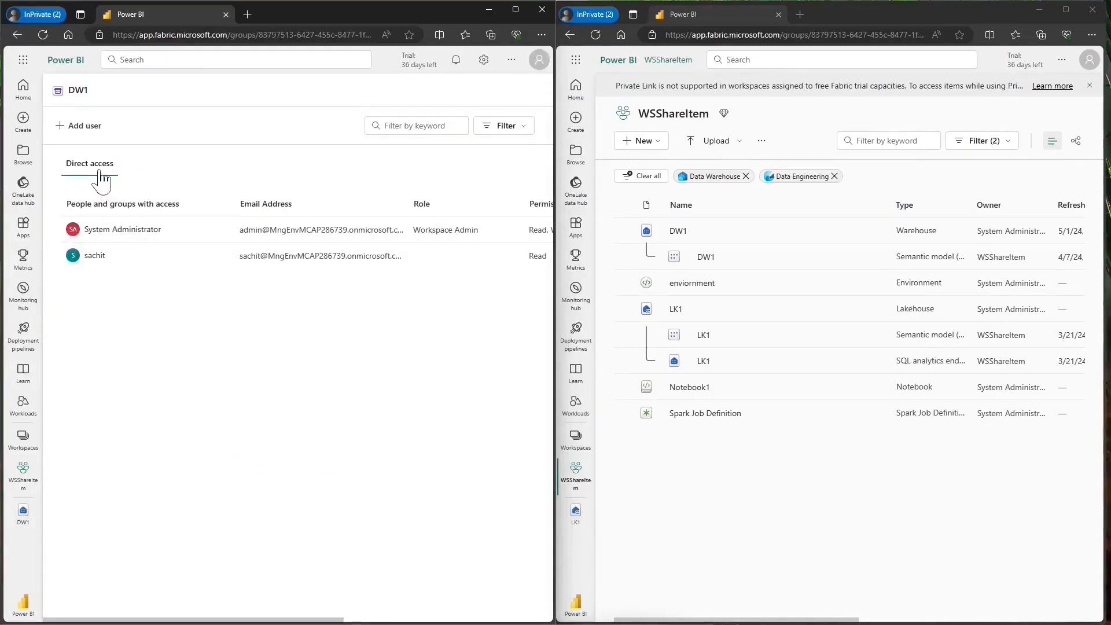
left_click_drag(240, 620, 449, 619)
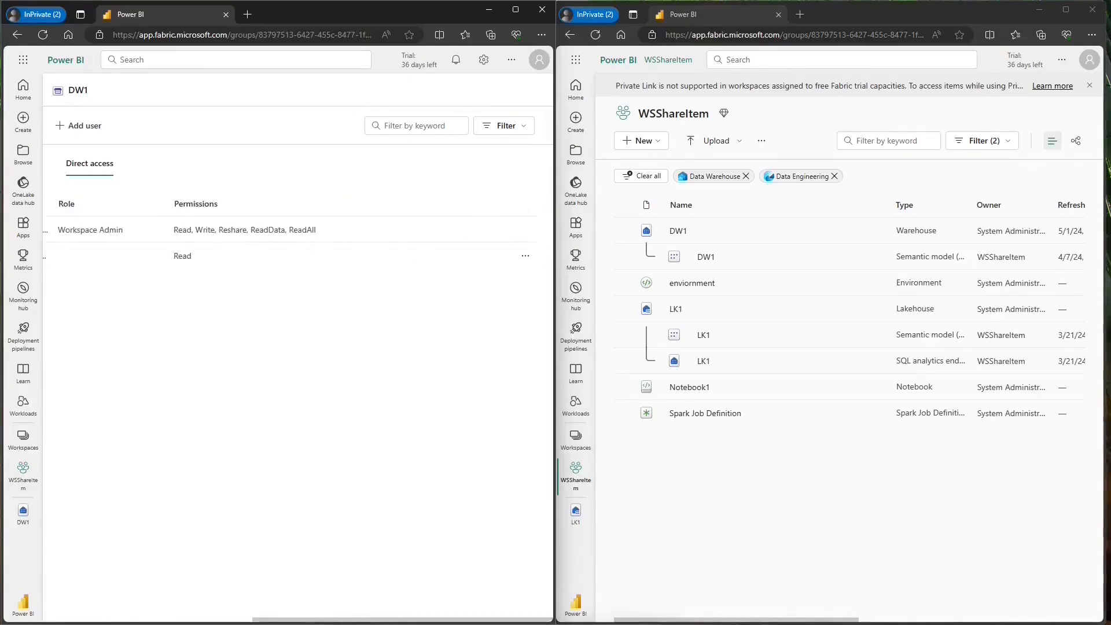
left_click(525, 255)
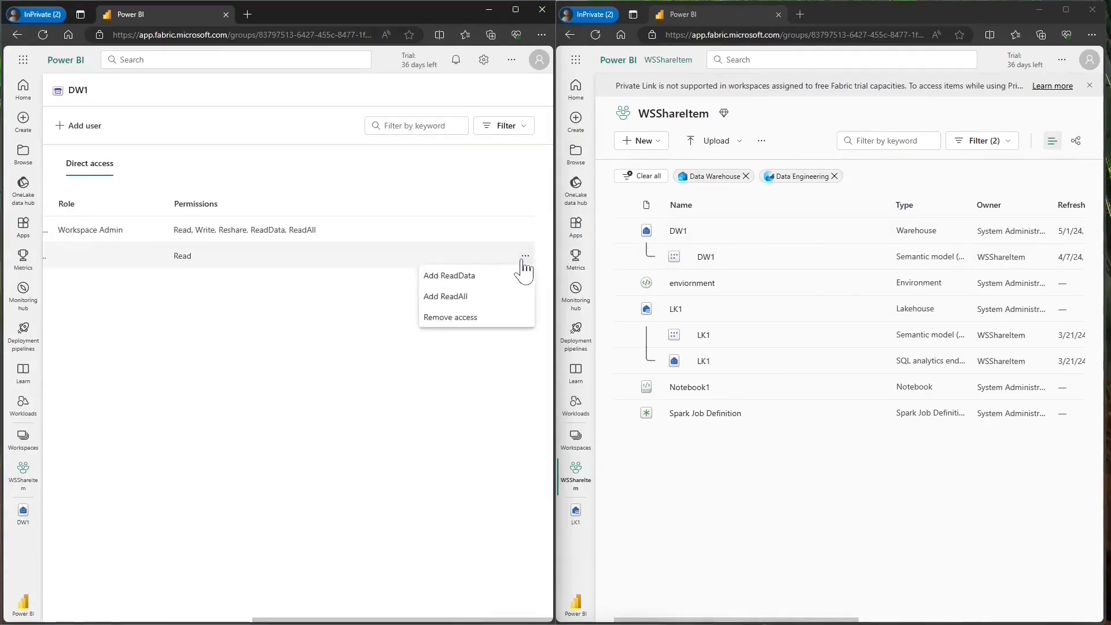
left_click(448, 277)
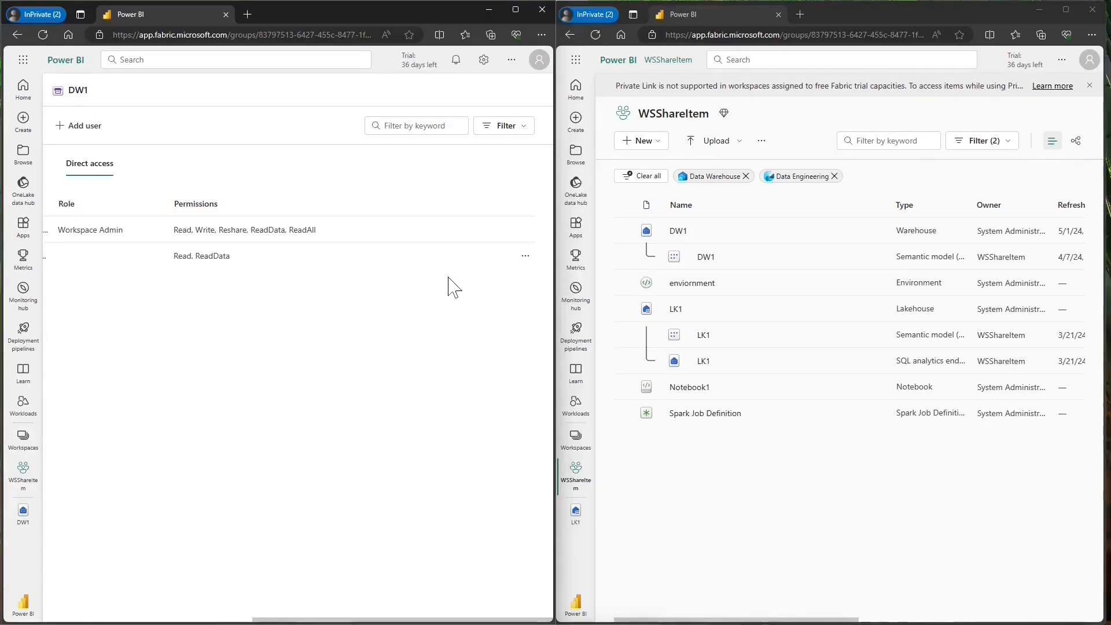
Share the LK1 lakehouse with the recipient by name, granting the Read all SQL endpoint data permission
left_click(835, 310)
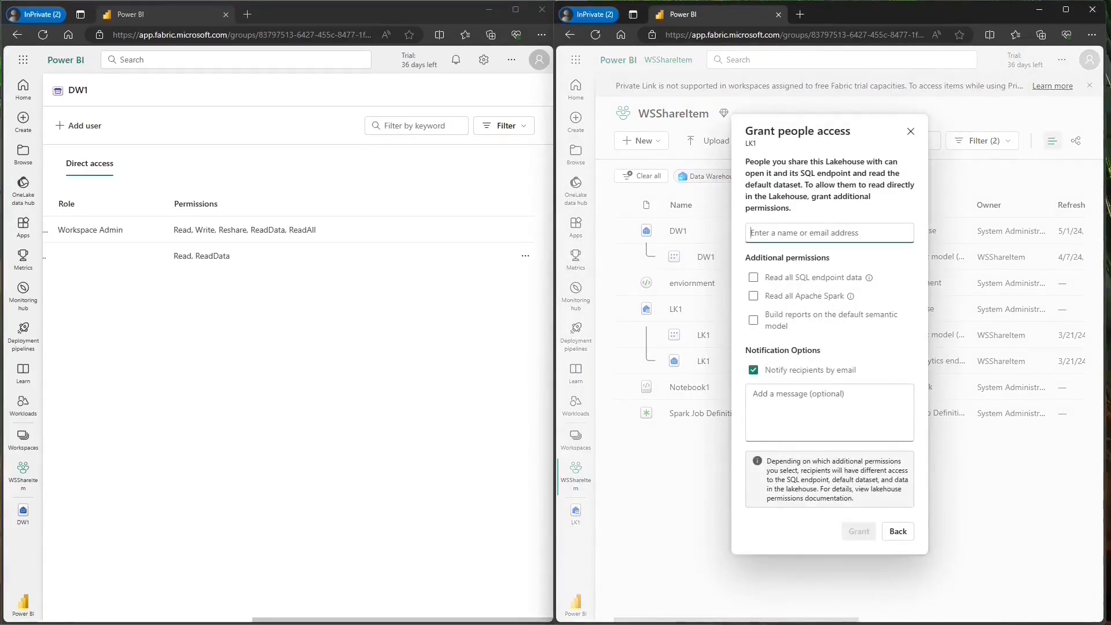
type("sachit")
key("Return")
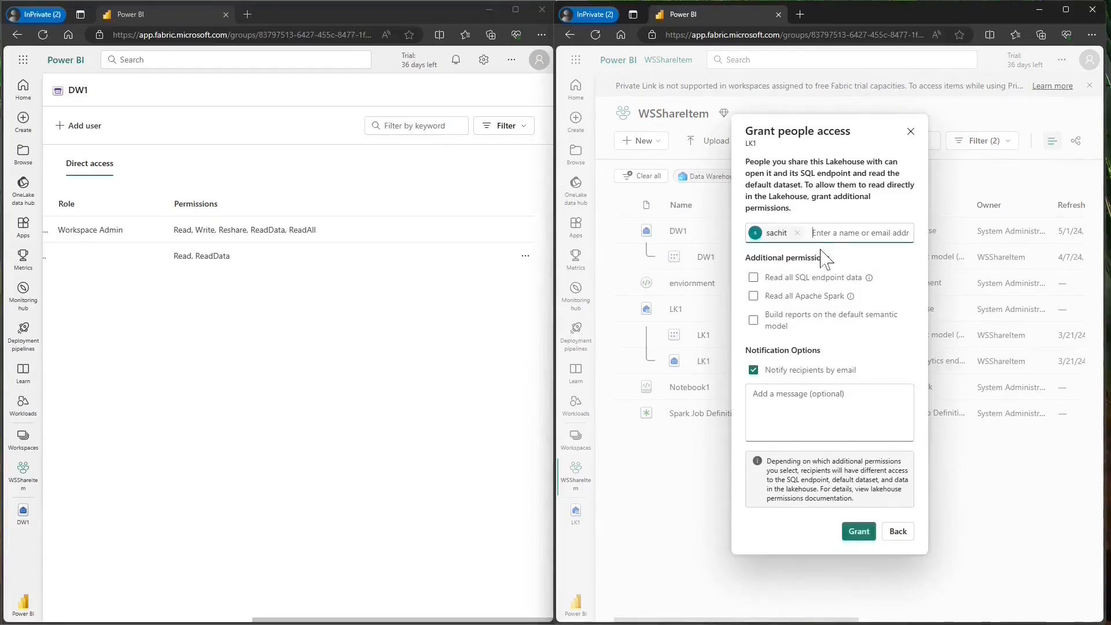
left_click(754, 278)
left_click(859, 531)
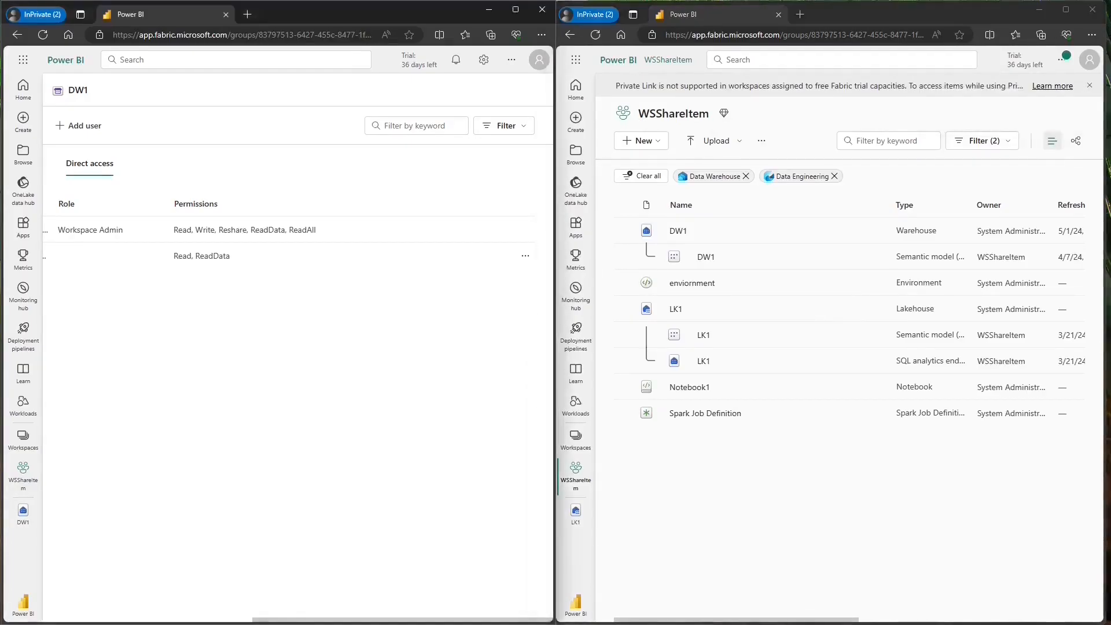
Switch to the recipient's window, rerun the delta_date query in LK1 and try the Lakehouse view
key("alt+Tab")
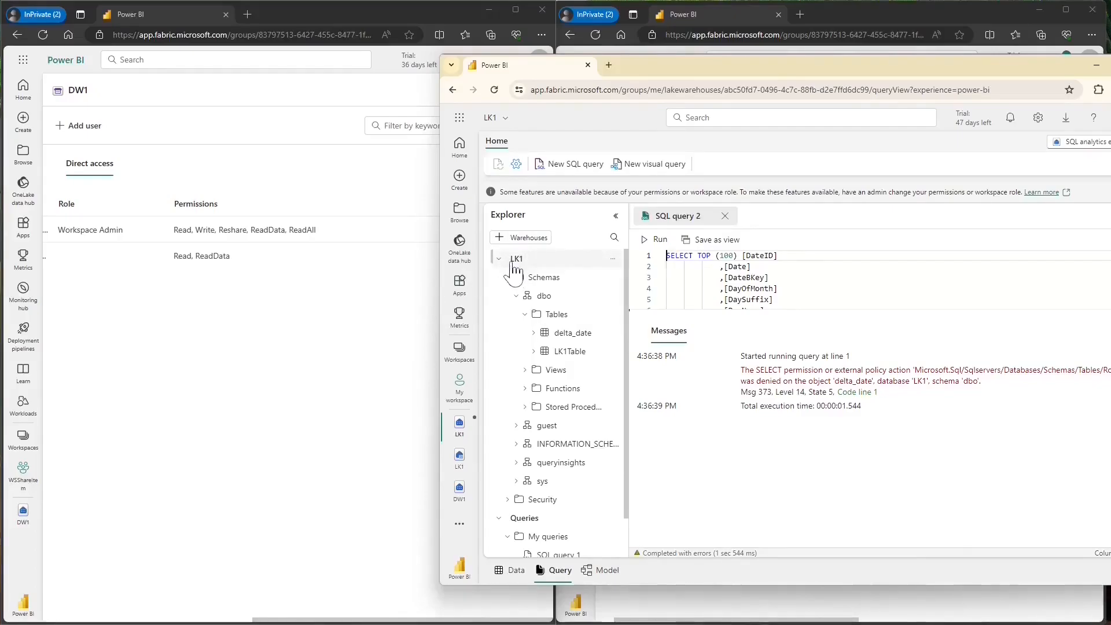
left_click(660, 240)
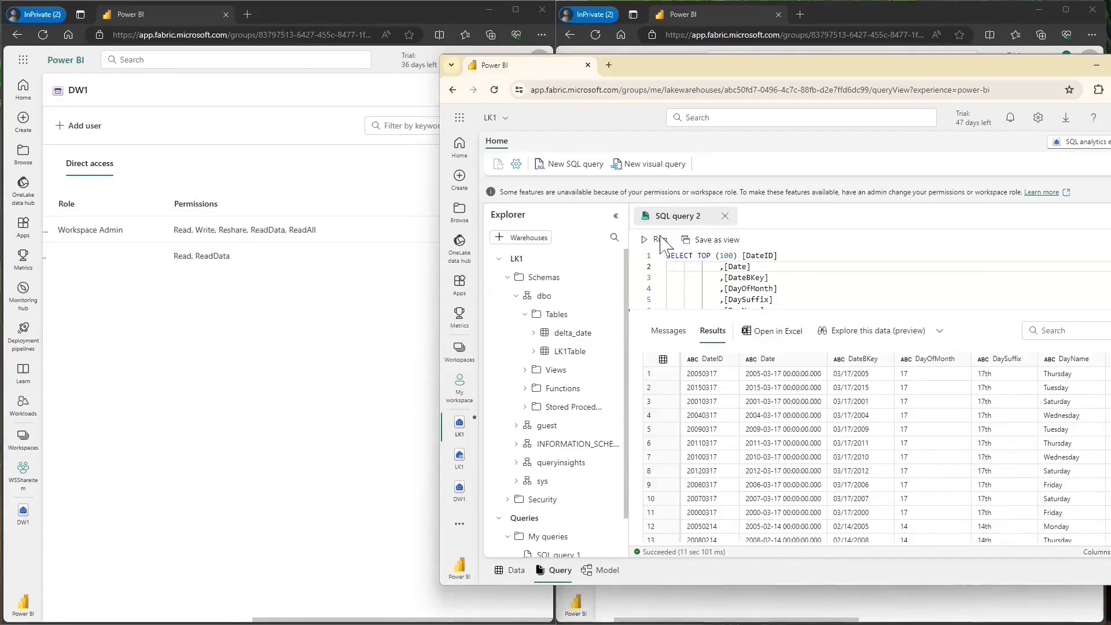
left_click(1077, 142)
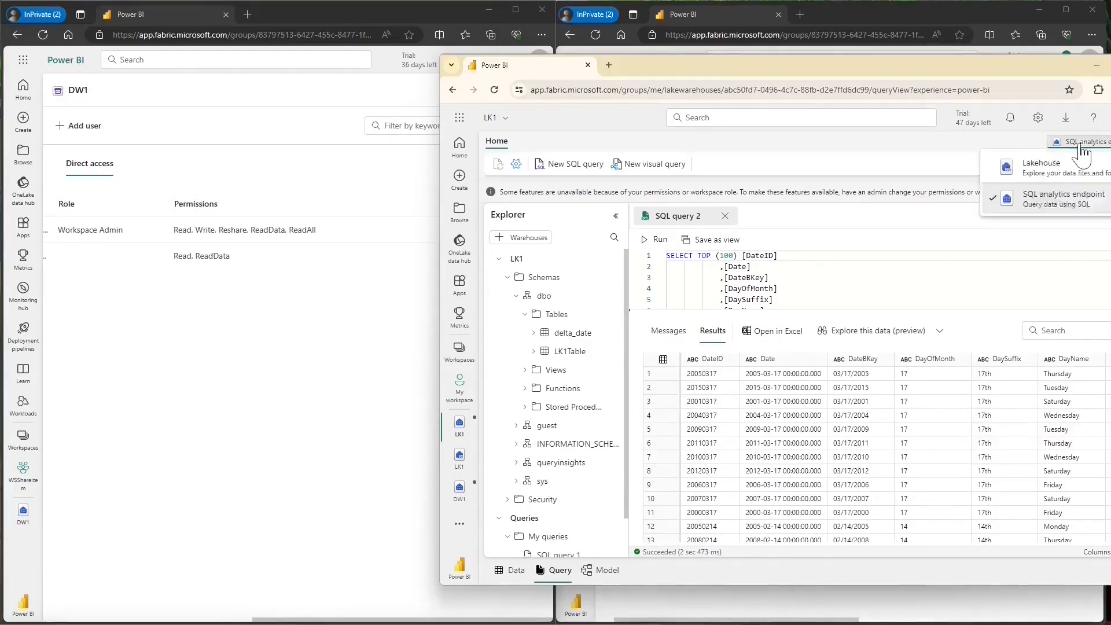
left_click(1054, 167)
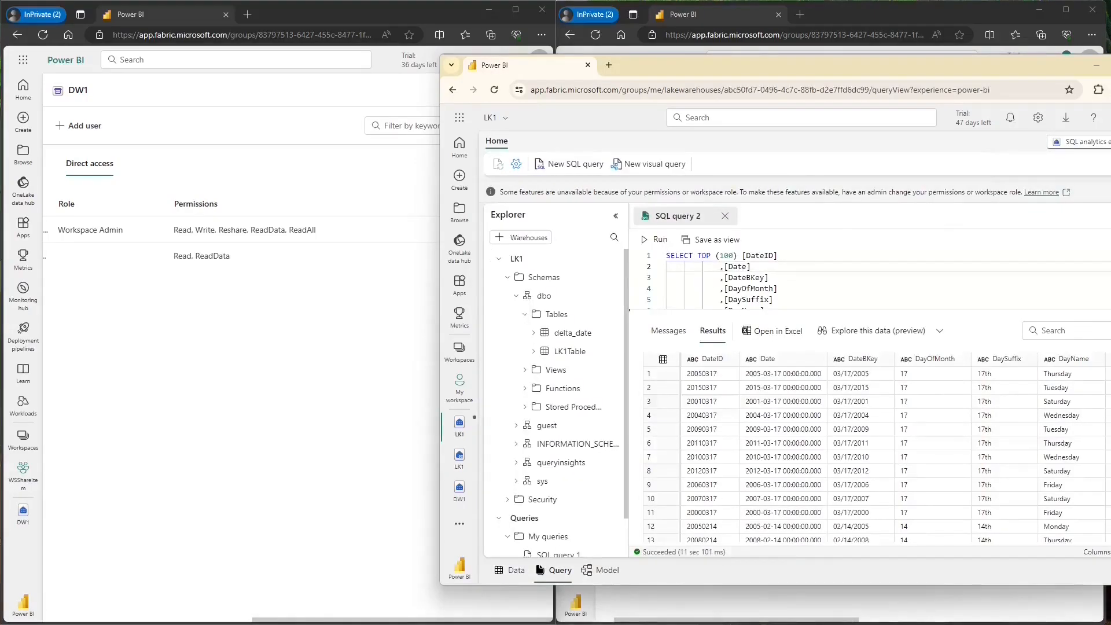
Open the DW1 warehouse as the recipient from the WSShareItem items in the OneLake data hub
left_click(460, 246)
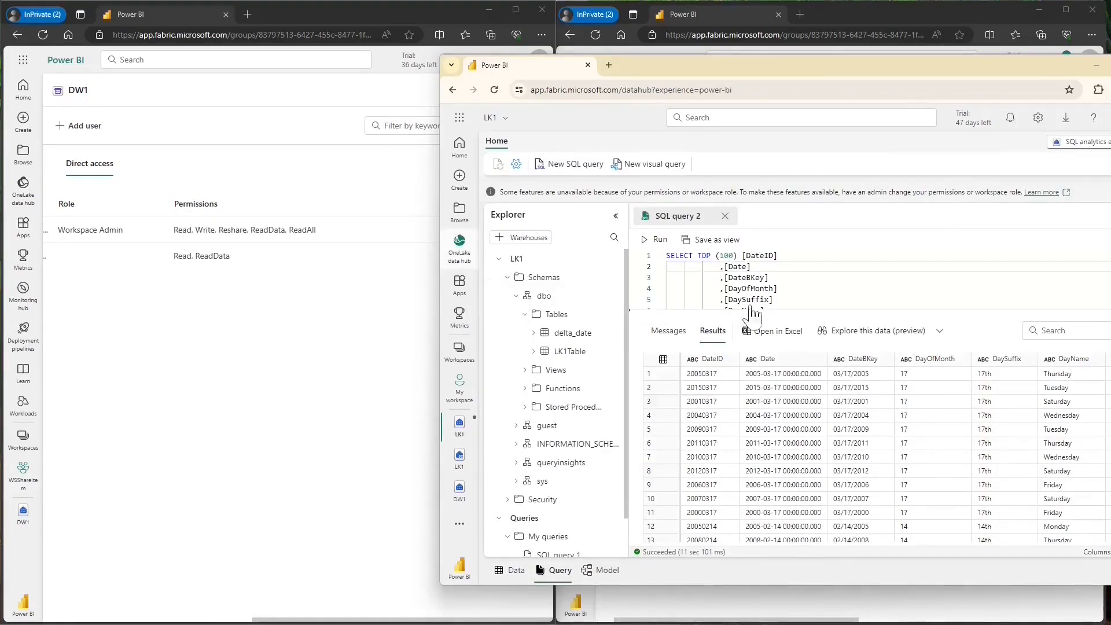
scroll(625, 469, "down", 3)
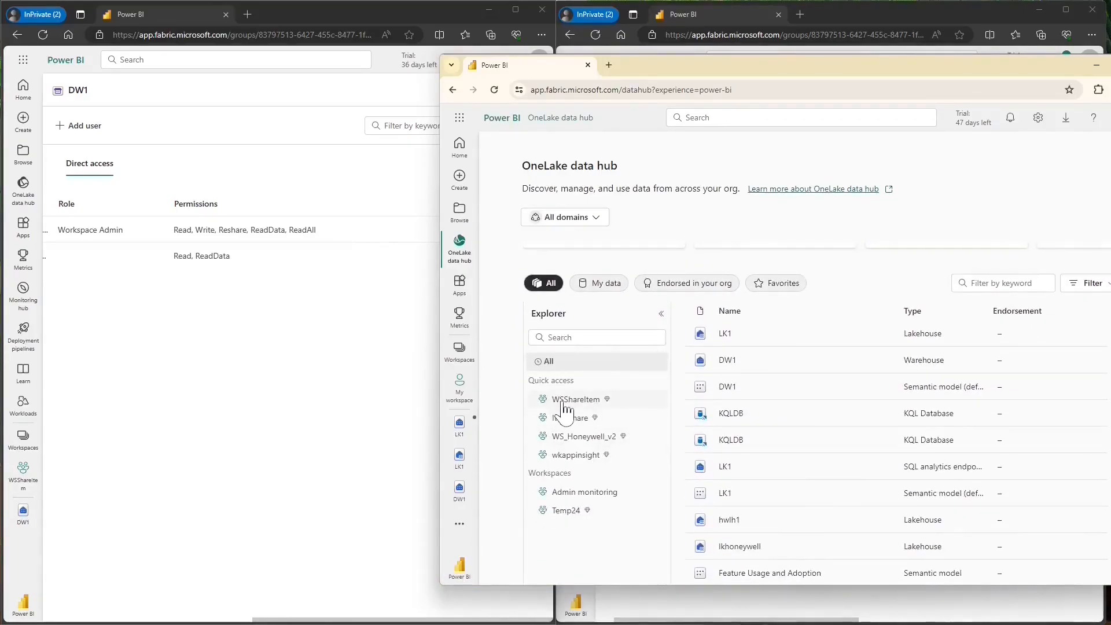
left_click(589, 407)
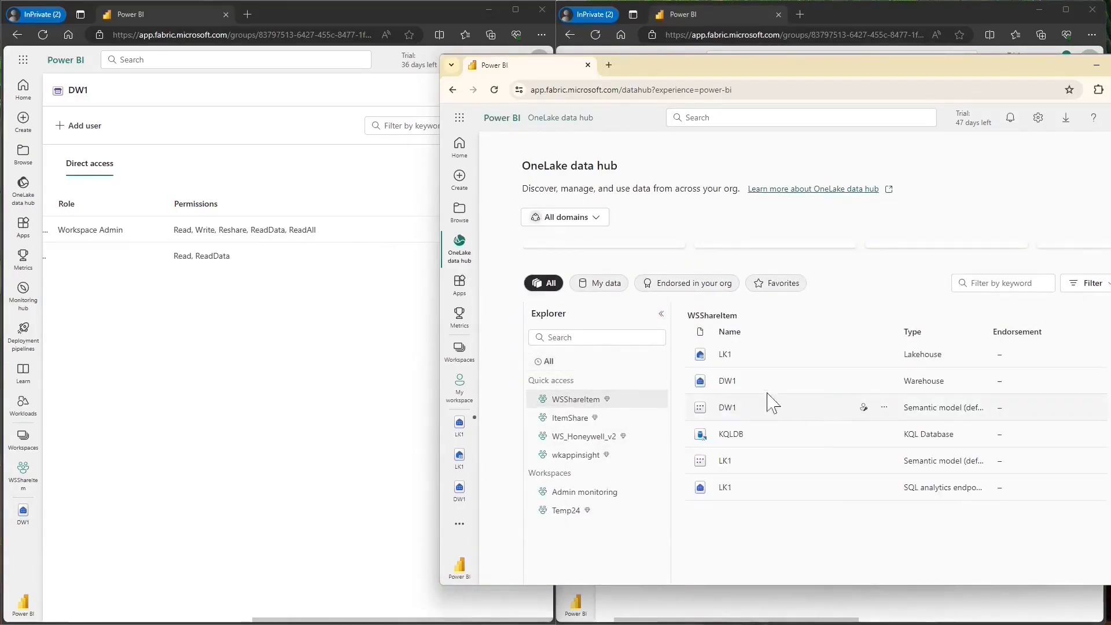
left_click(884, 381)
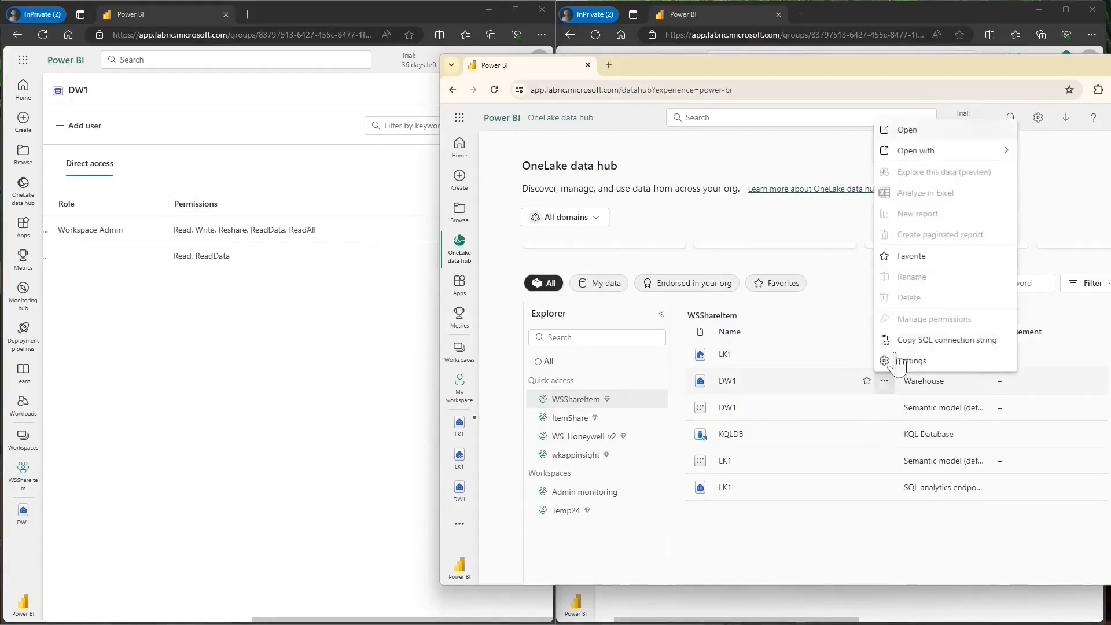
left_click(909, 127)
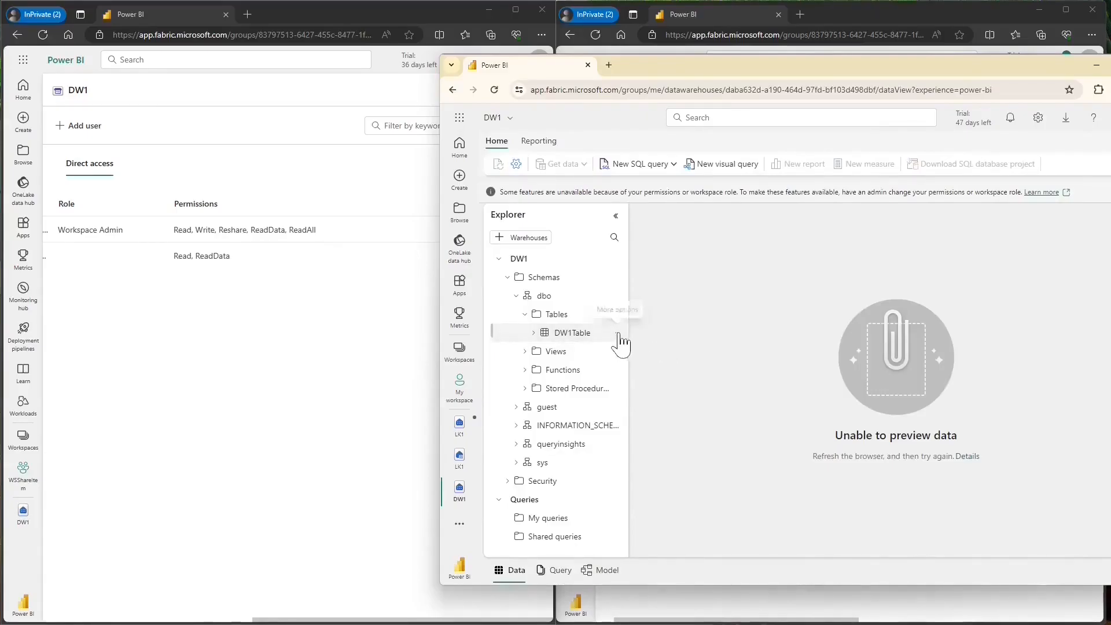
Query the top 100 rows of DW1Table in the DW1 warehouse as the recipient
left_click(617, 333)
mouse_move(694, 343)
left_click(776, 344)
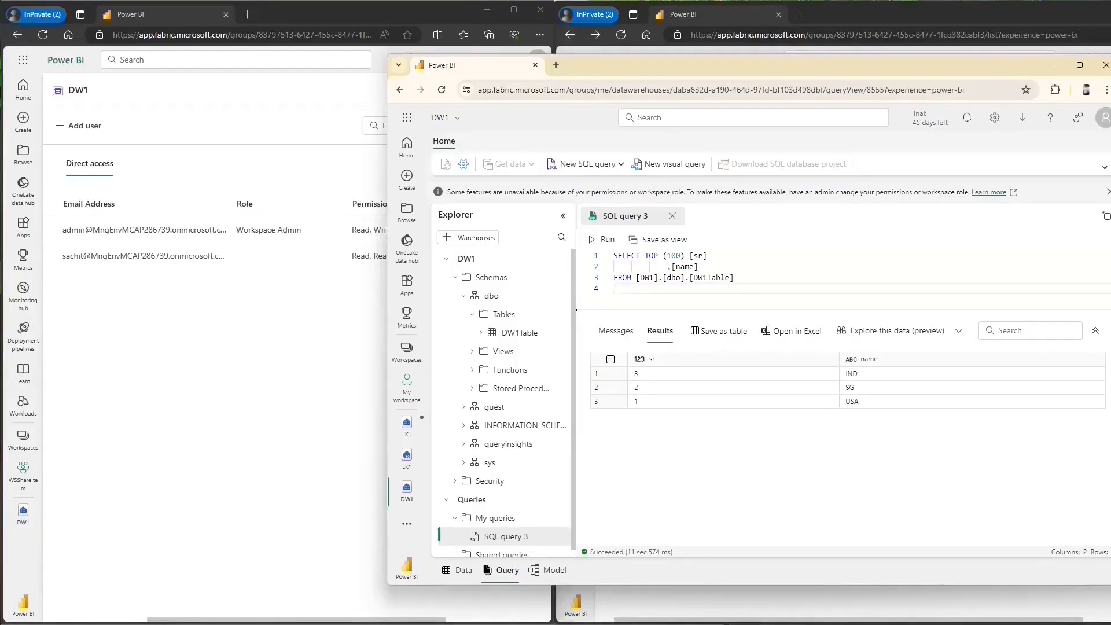
Share DW1 from the admin's workspace with the recipient by name, granting Read all OneLake data (ReadAll) without the Build permission
left_click(1053, 65)
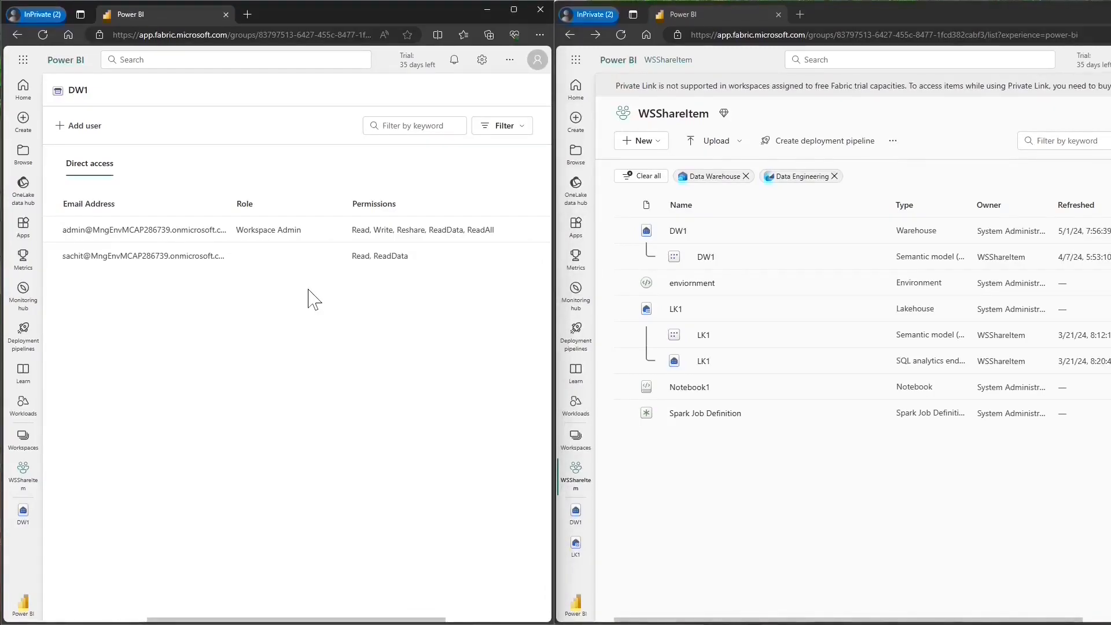
left_click(24, 471)
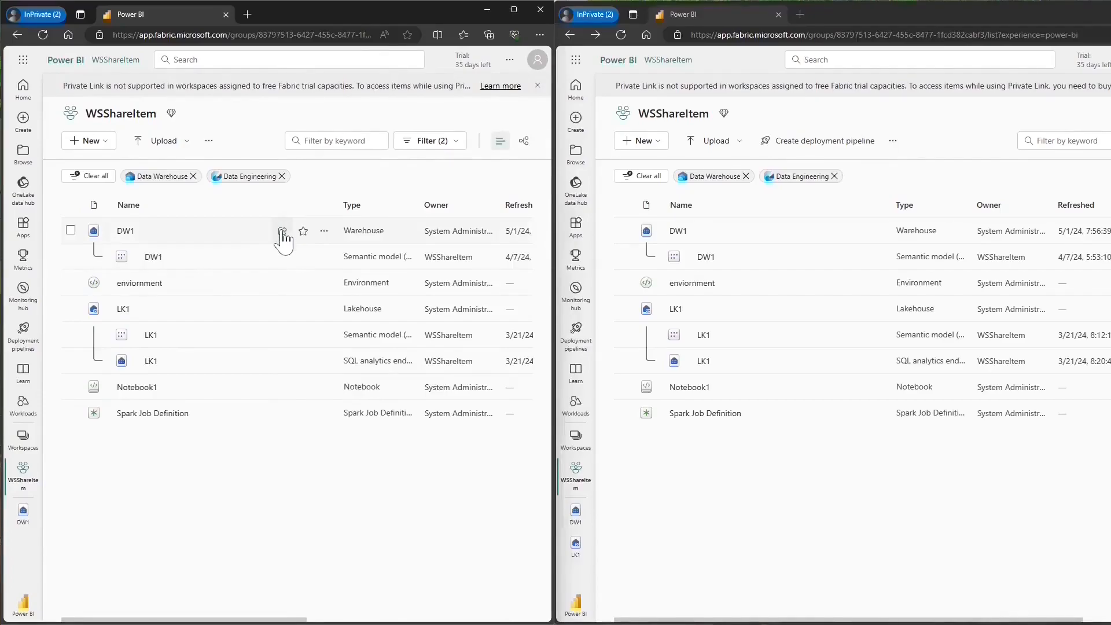
left_click(282, 232)
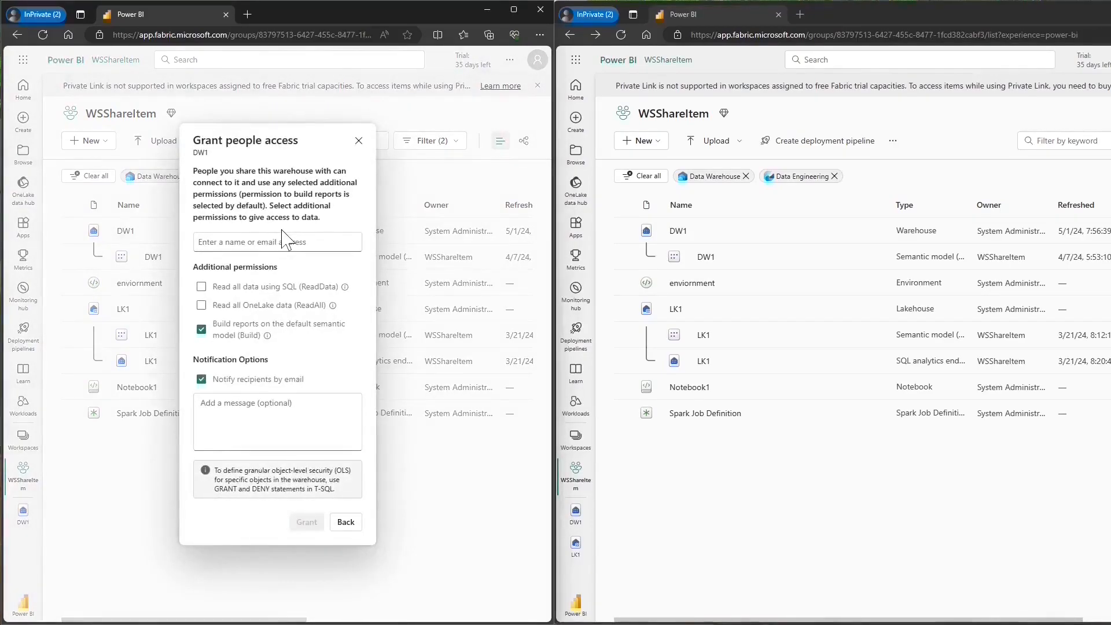
left_click(284, 241)
type("sachit")
key("Return")
left_click(201, 305)
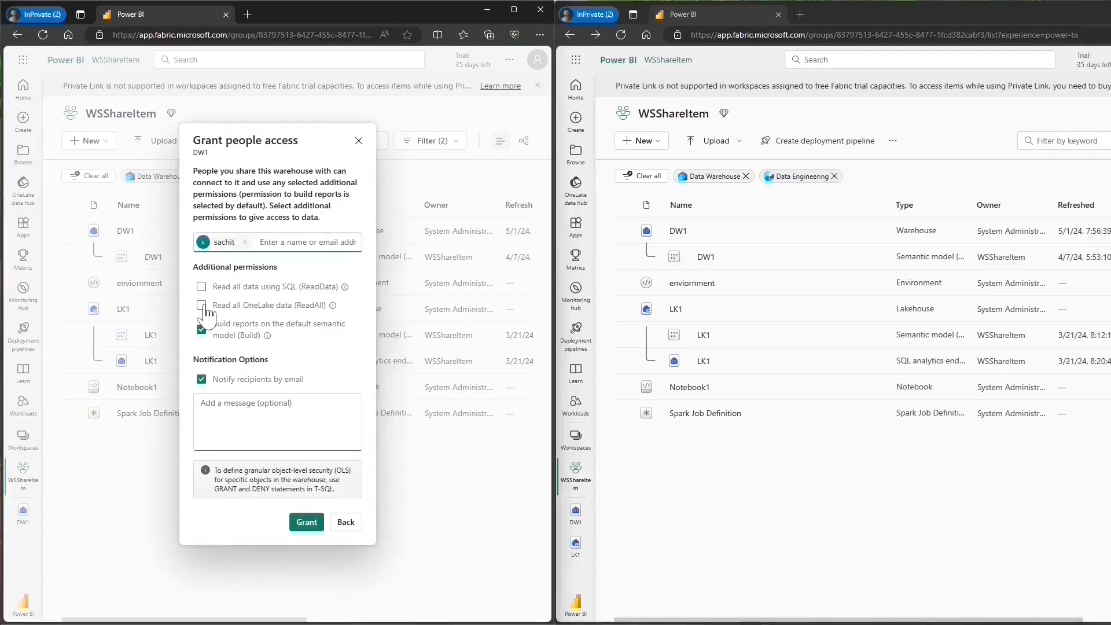
left_click(201, 329)
left_click(306, 522)
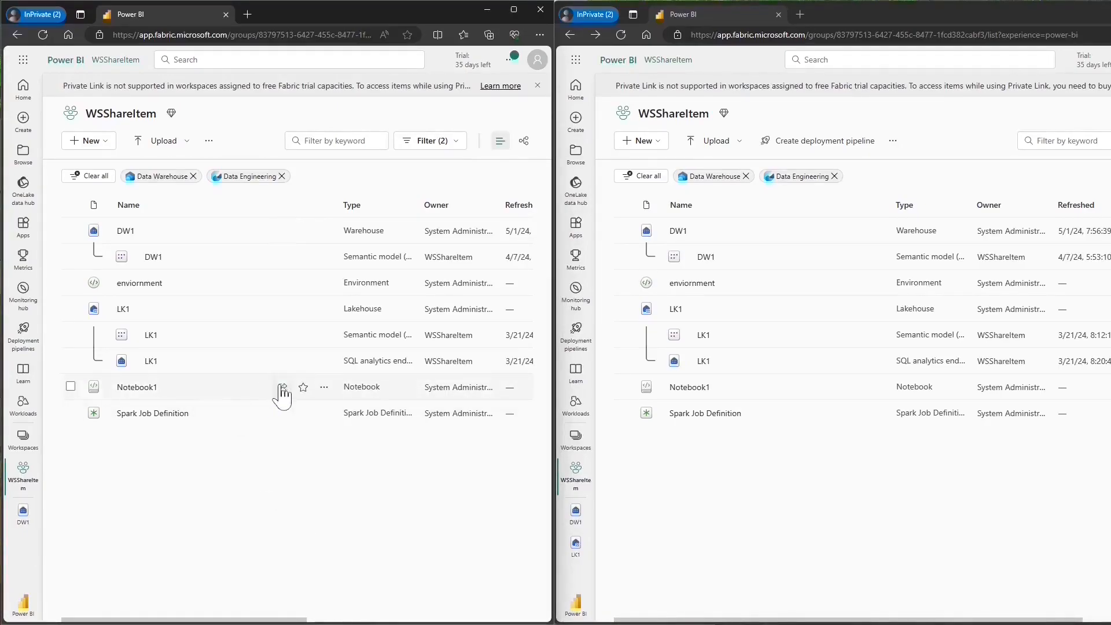
Share Notebook1 from the admin's workspace with the recipient by name, limiting the link to specific people with Edit and Run permissions
left_click(282, 387)
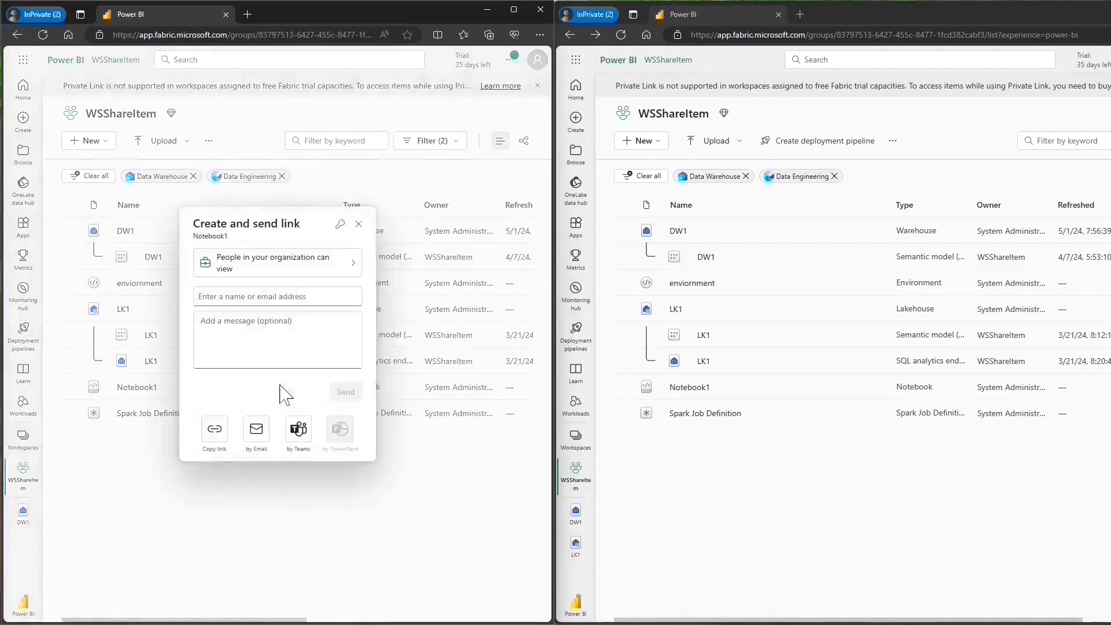
left_click(286, 267)
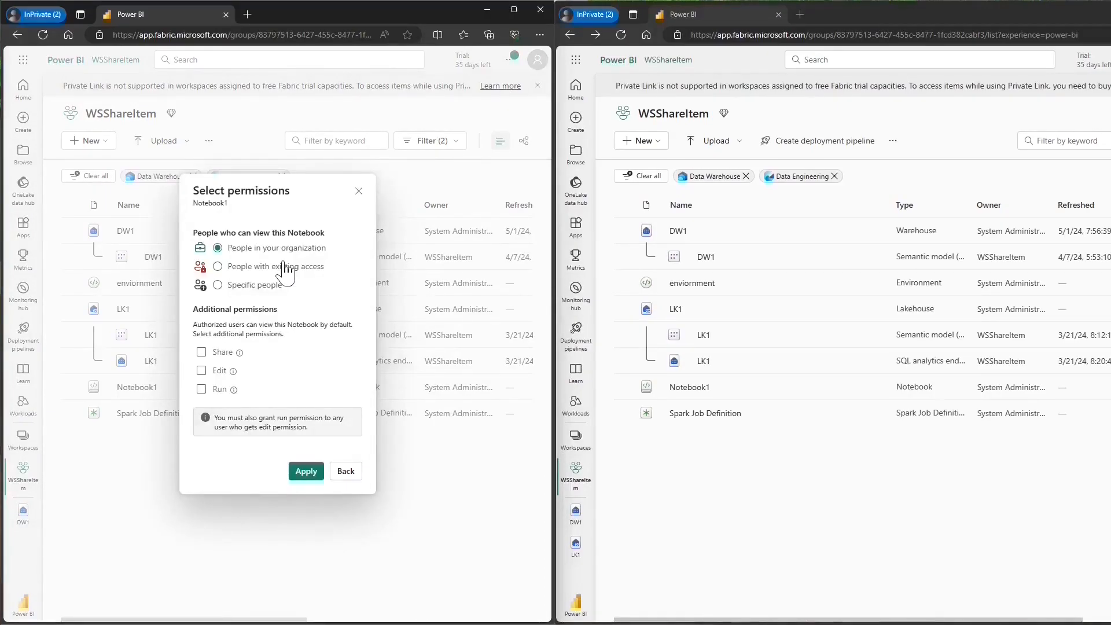
left_click(269, 293)
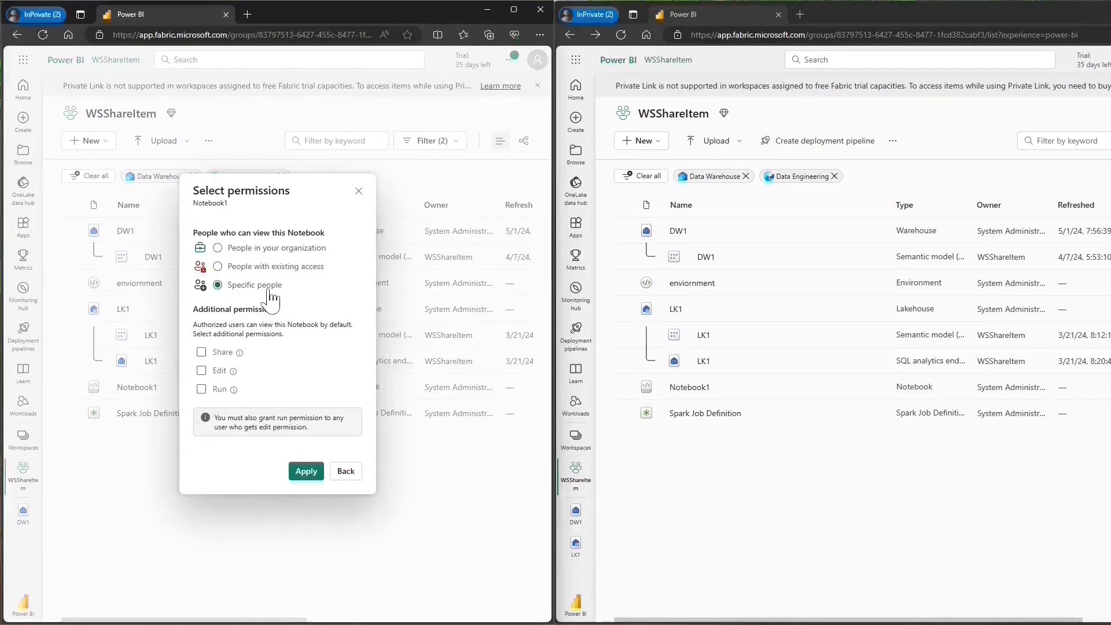
left_click(217, 374)
left_click(215, 391)
left_click(303, 474)
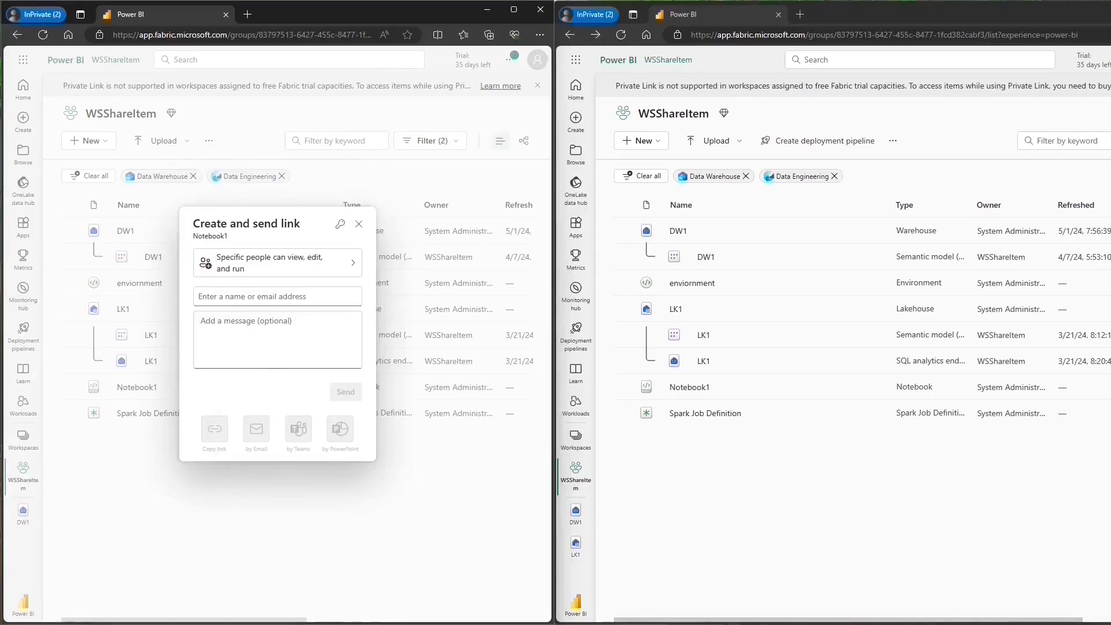
left_click(349, 296)
type("user1")
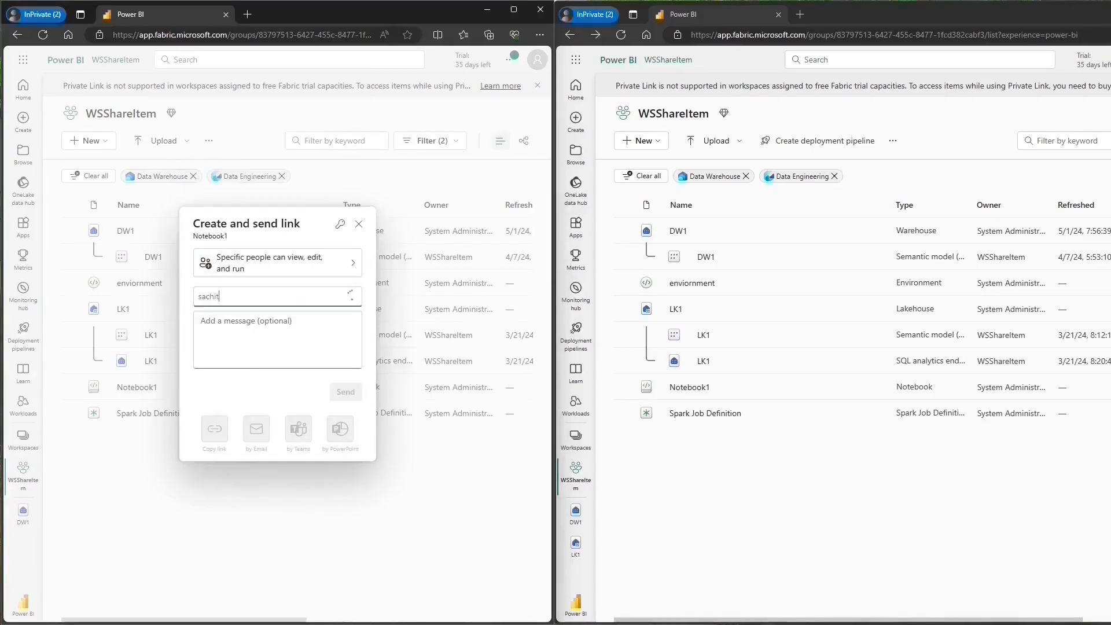
left_click(340, 391)
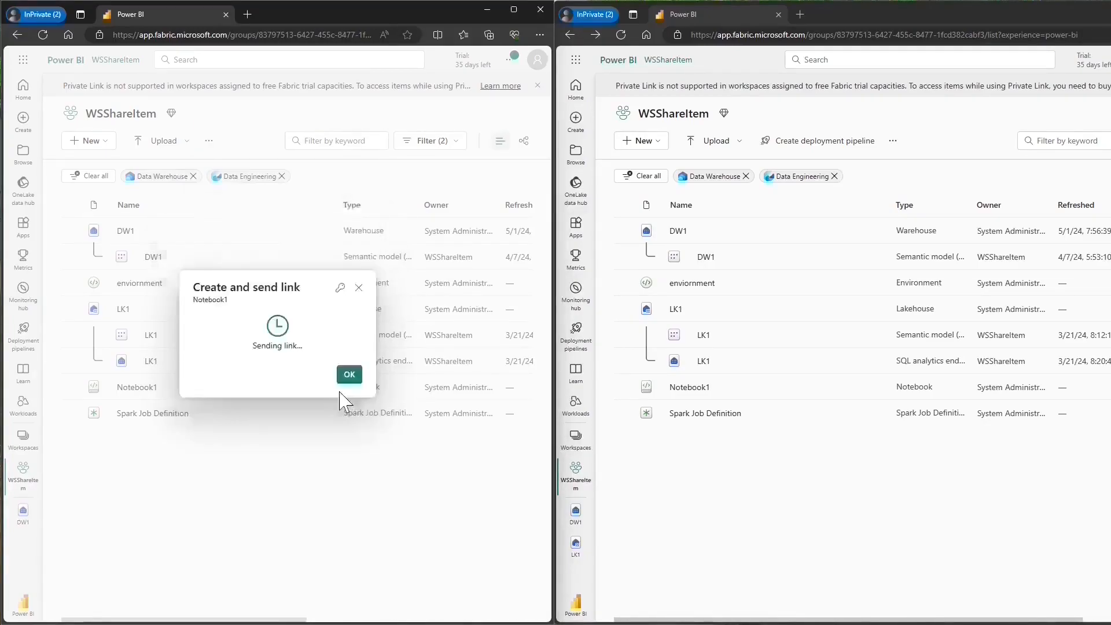
left_click(349, 375)
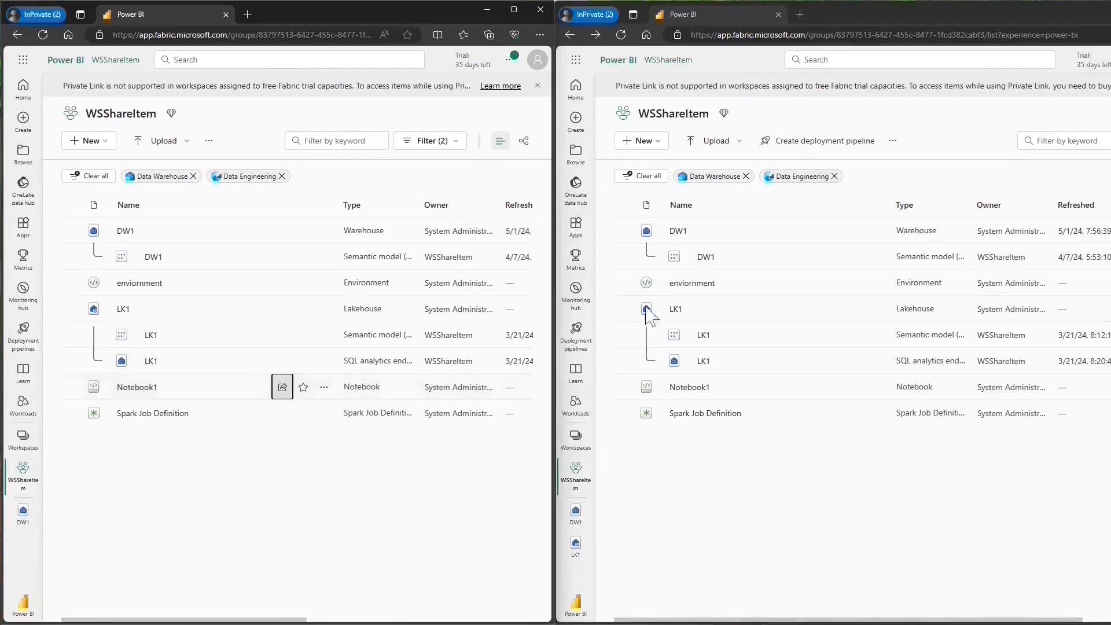
Share the LK1 lakehouse from the second admin window with the recipient by name, granting Read all Apache Spark
left_click(833, 309)
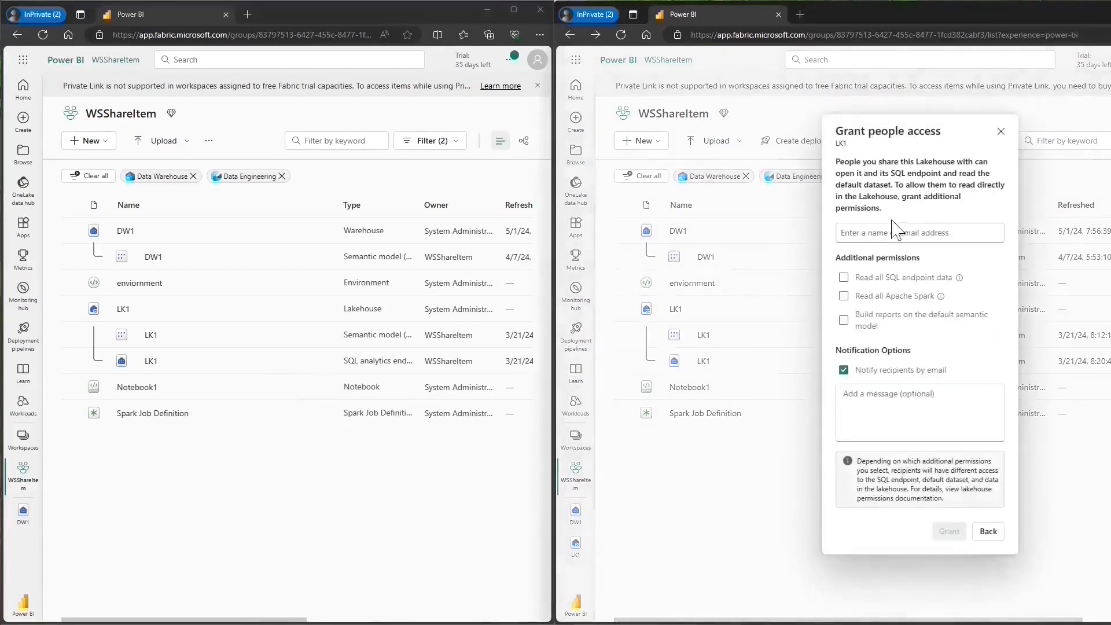
type("sachit")
key("Return")
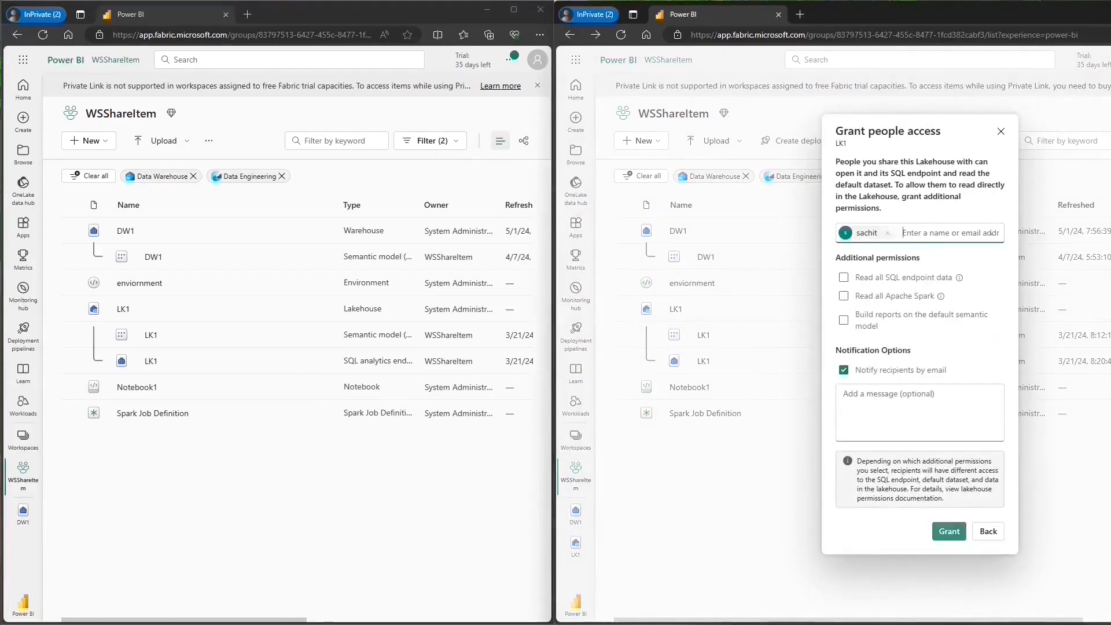
left_click(879, 307)
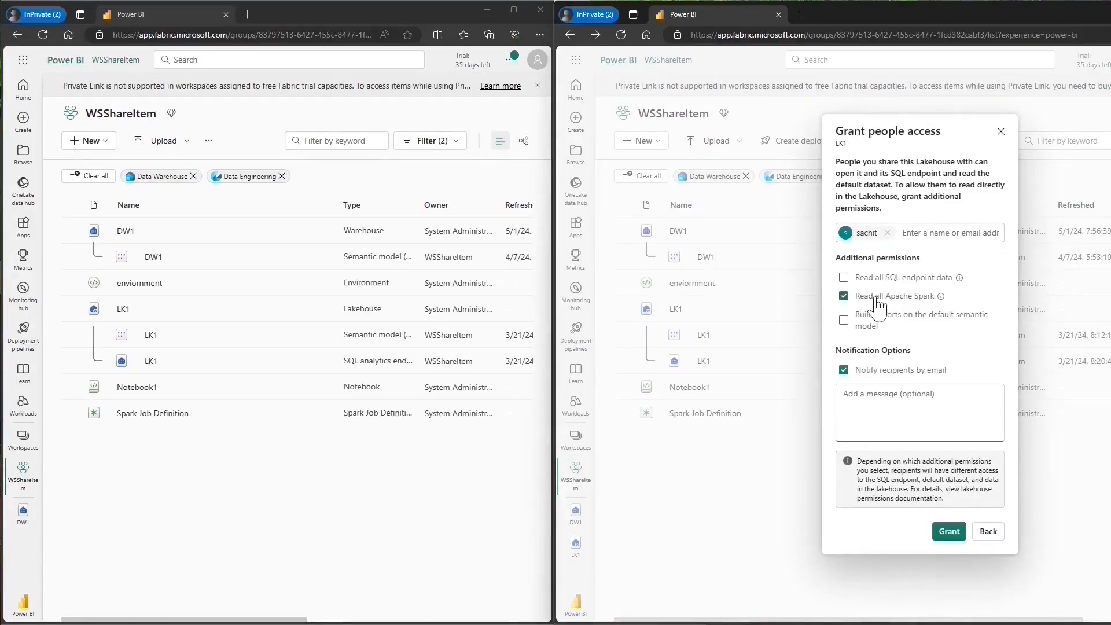
left_click(946, 531)
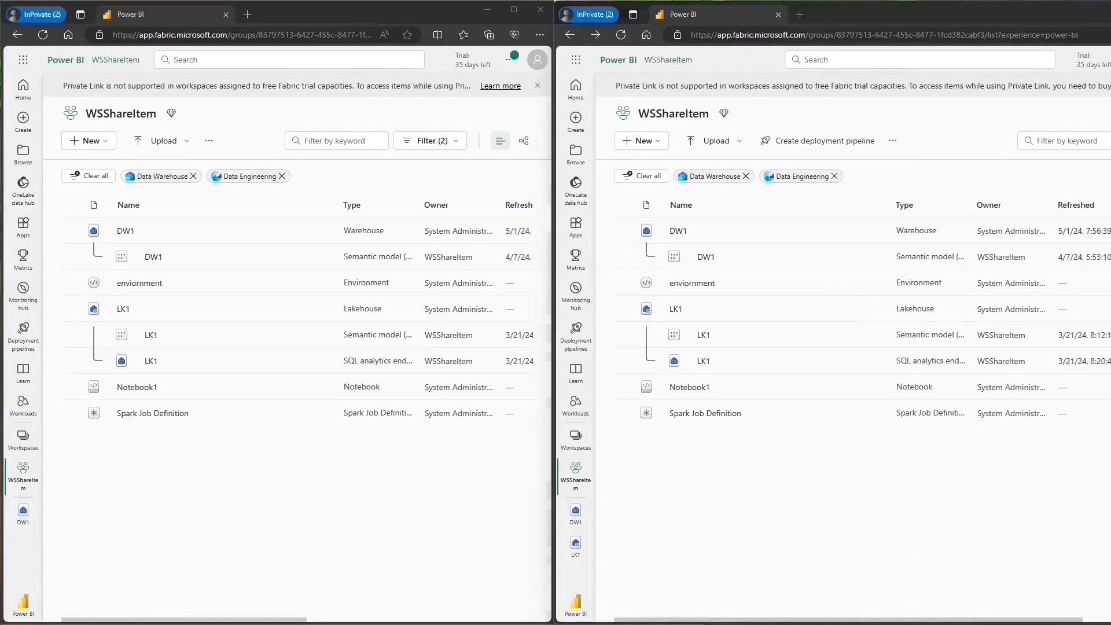
Switch to the recipient's window, check the options available for DW1Table and reload the DW1 warehouse page
key("alt+Tab")
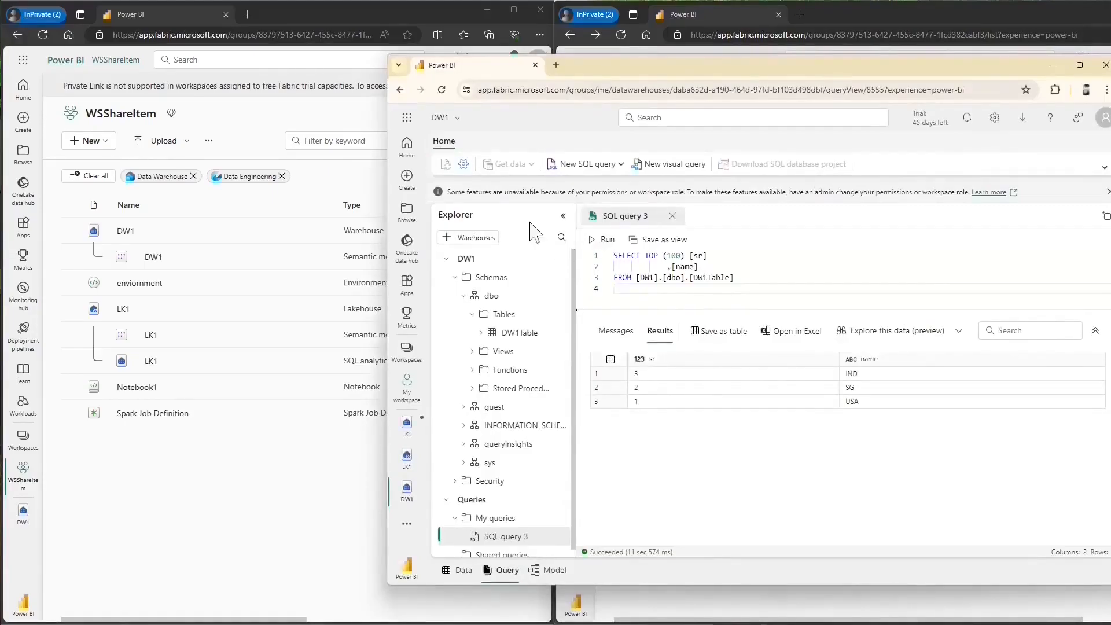
left_click(561, 335)
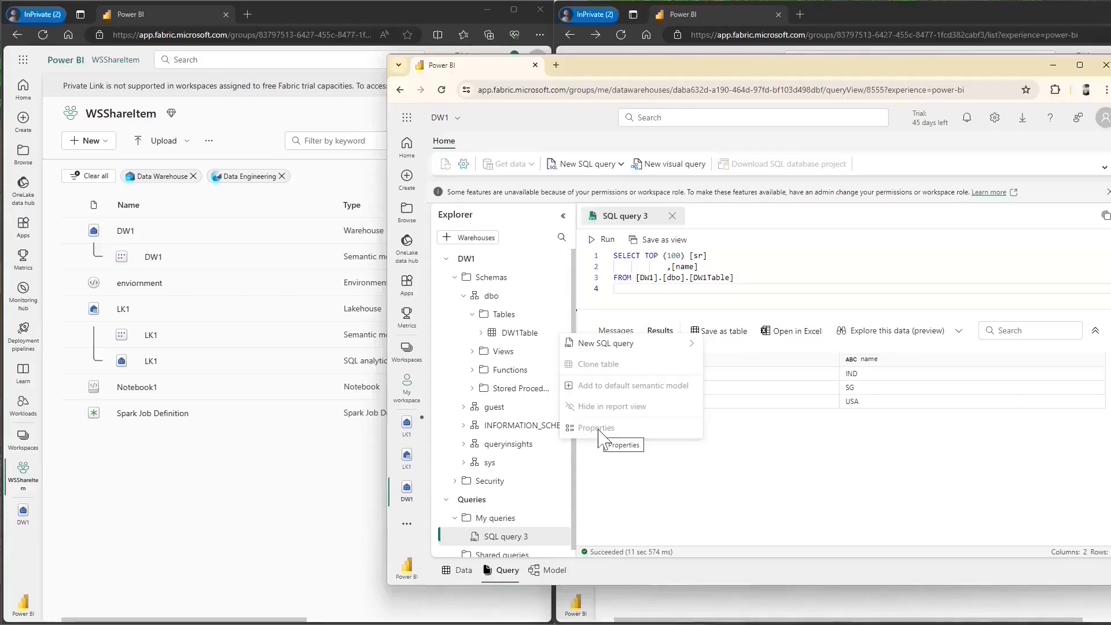
left_click(441, 90)
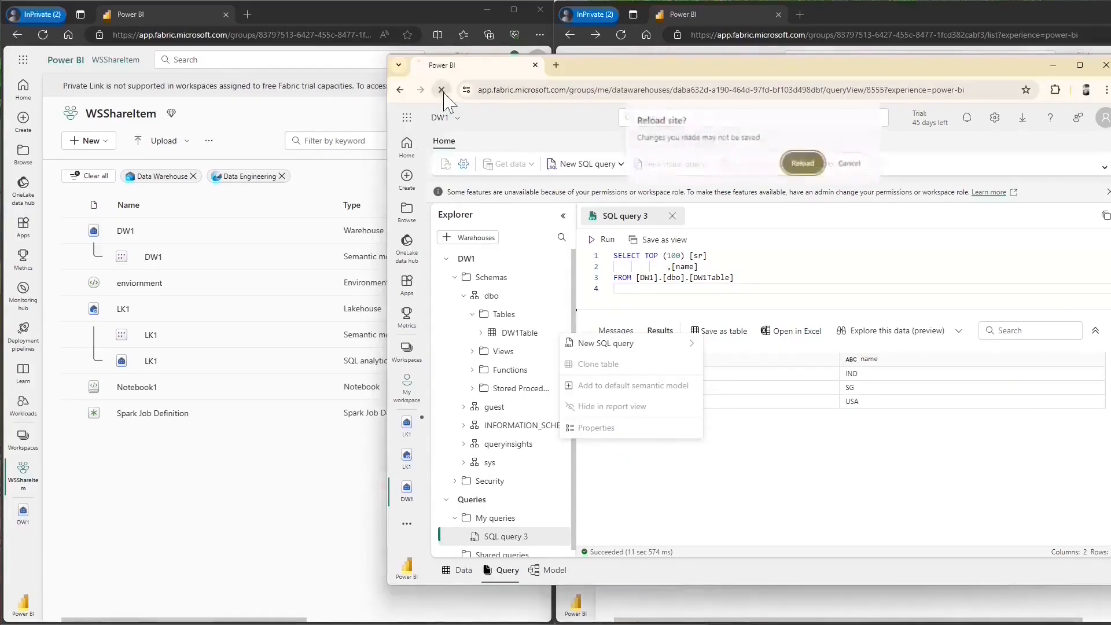
left_click(803, 164)
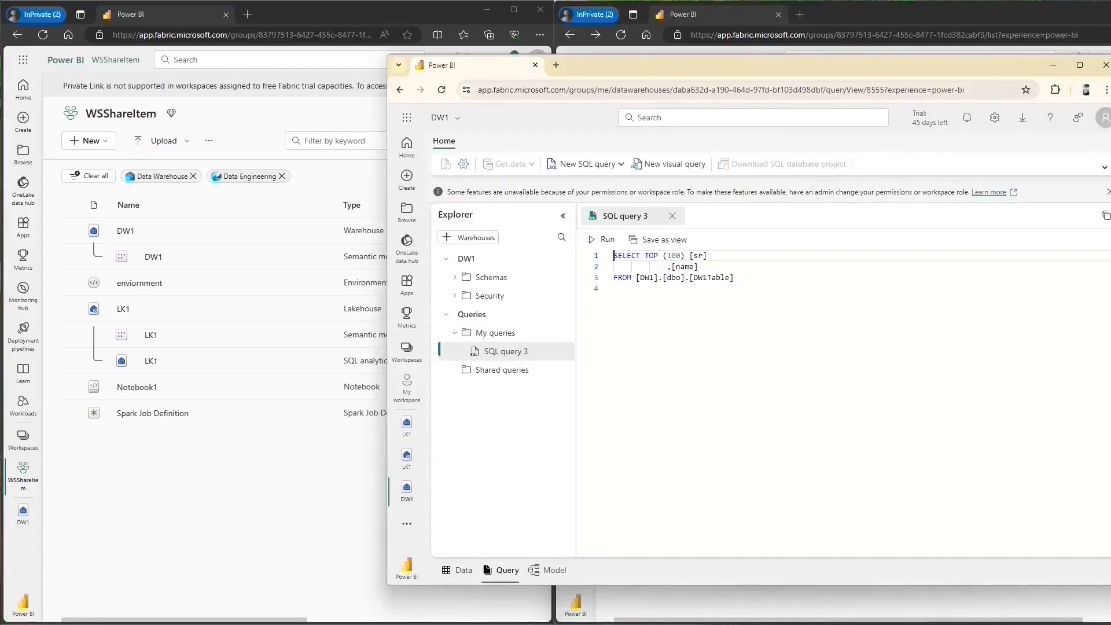
Open the properties of DW1Table in the dbo schema of DW1 and copy its ABFS path
left_click(465, 278)
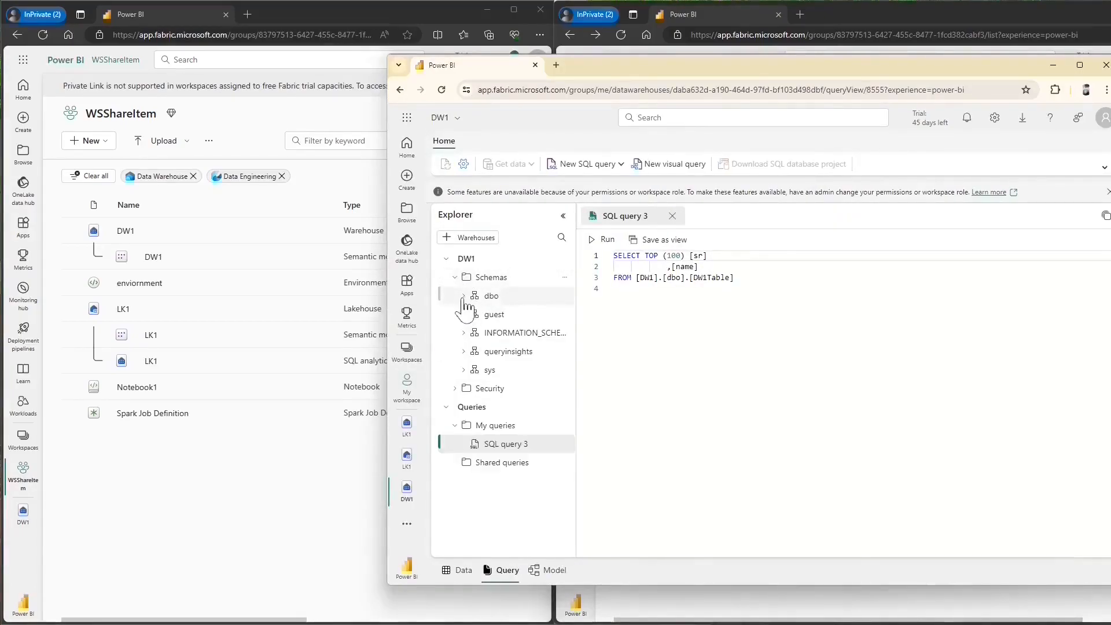
left_click(465, 297)
left_click(472, 316)
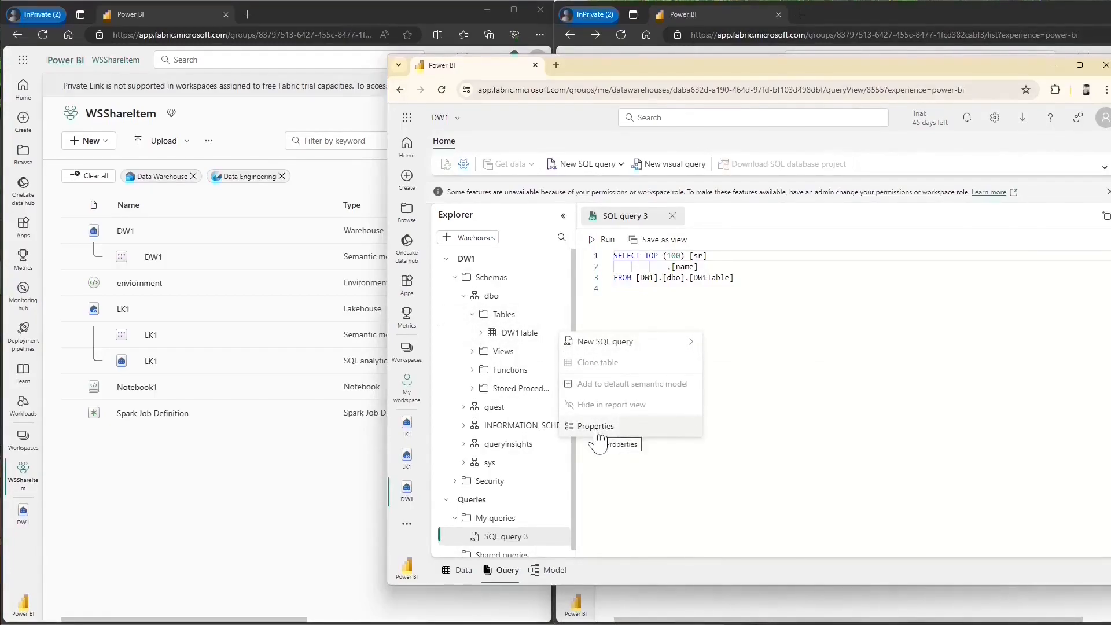
left_click(596, 427)
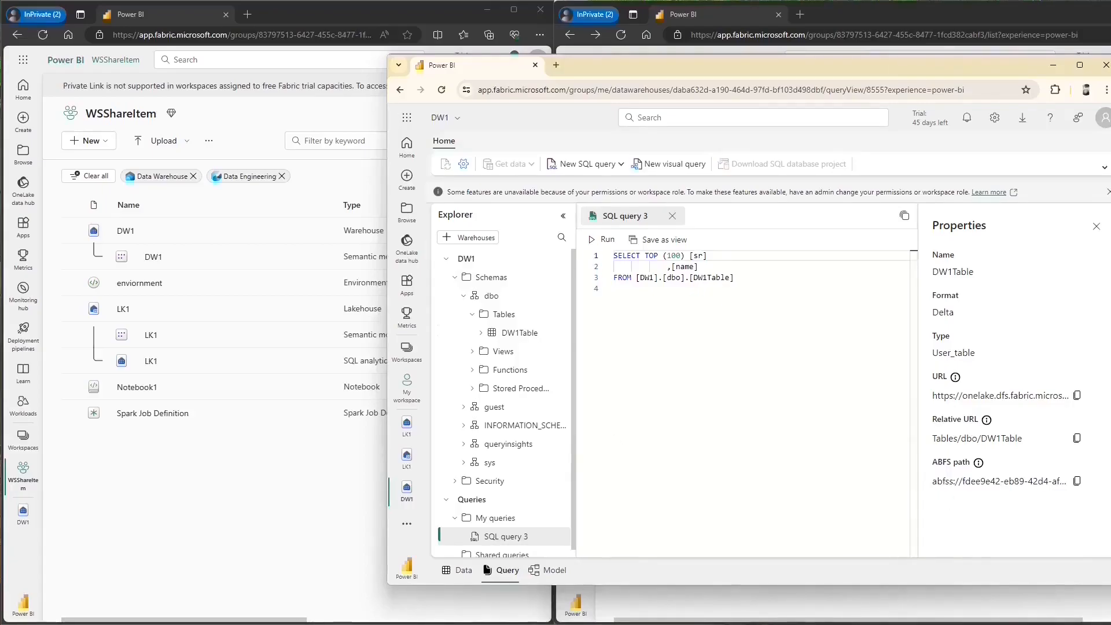
left_click(1077, 481)
left_click(1077, 481)
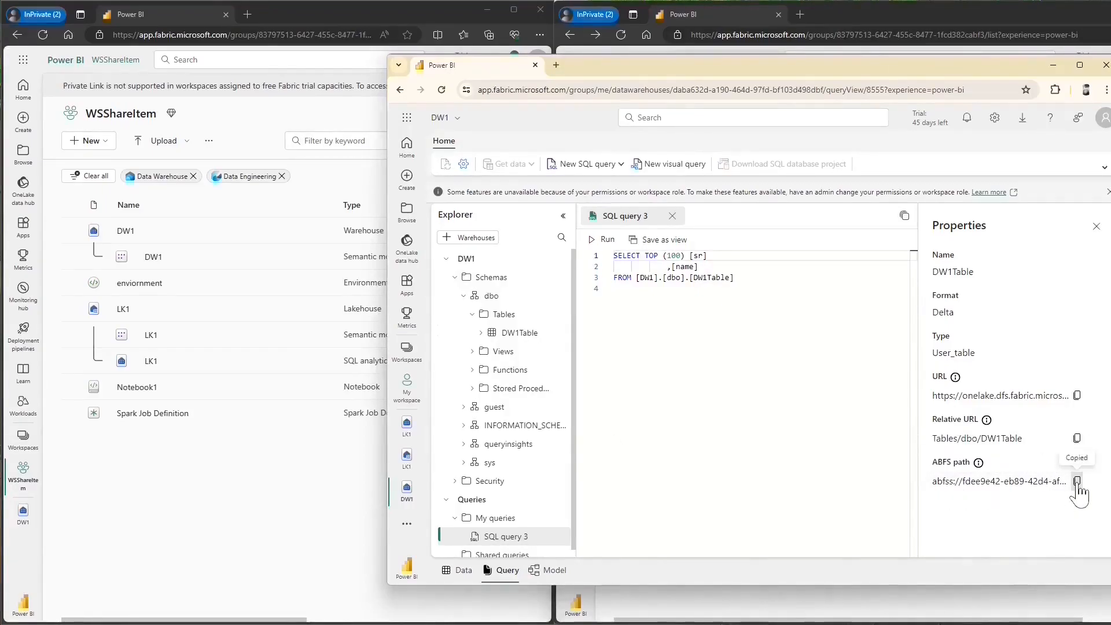
List the WSShareItem items in the recipient's OneLake data hub and copy Notebook1's share link from the admin's permissions page
left_click(417, 256)
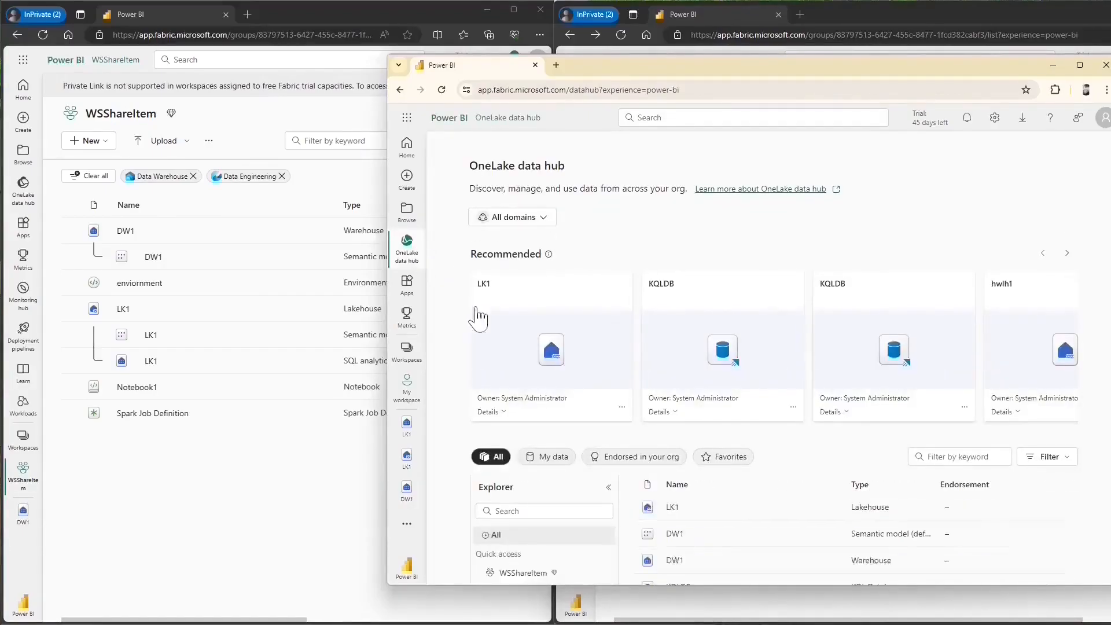
left_click(523, 399)
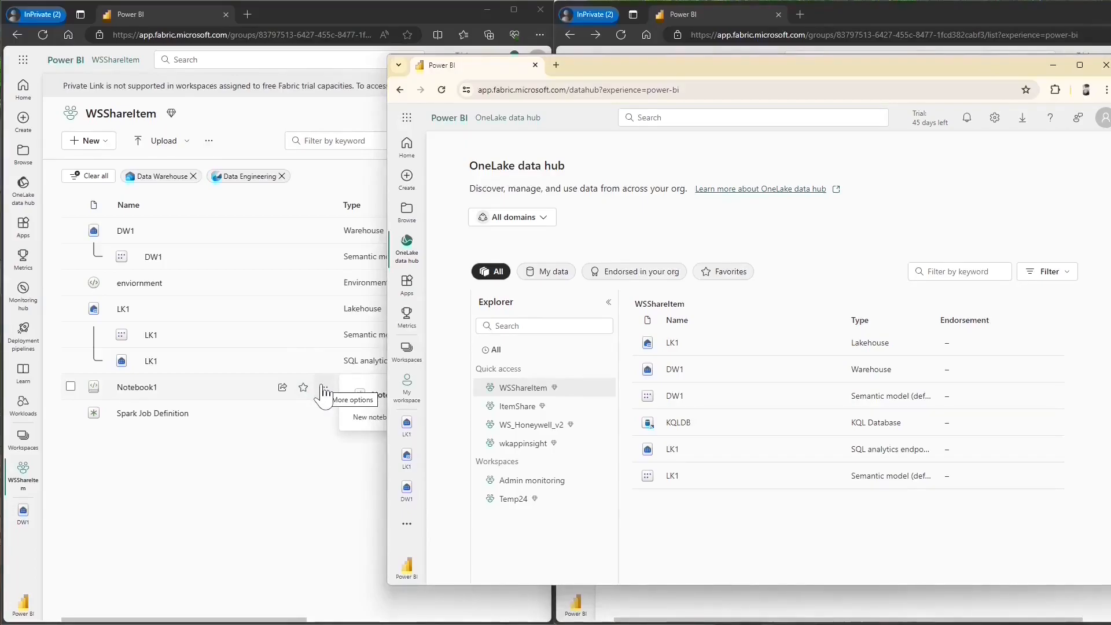
left_click(323, 391)
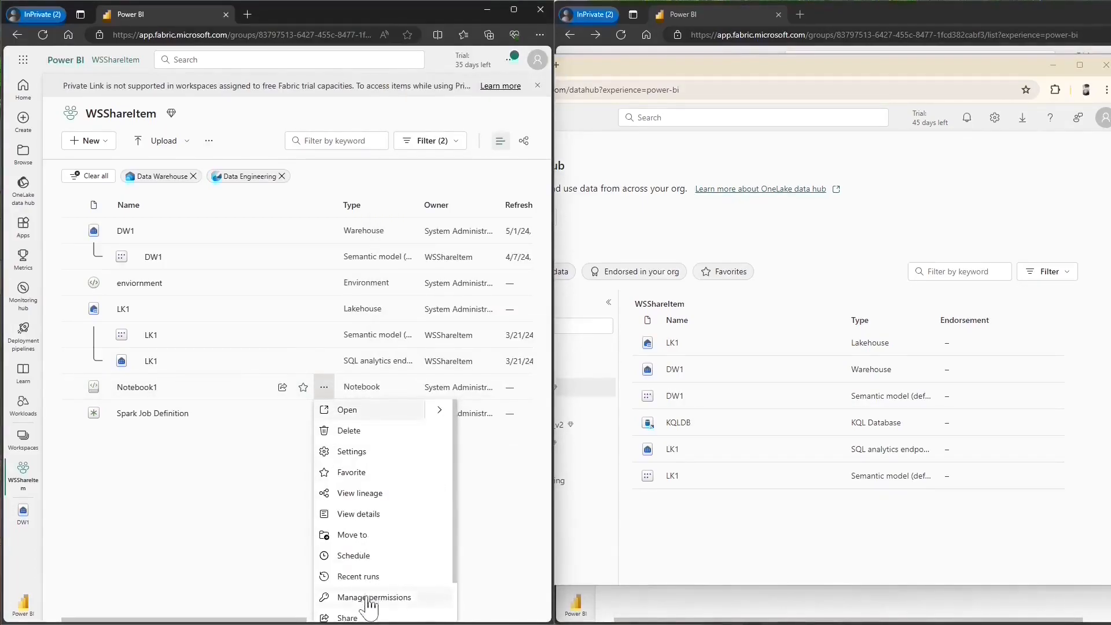
left_click(371, 598)
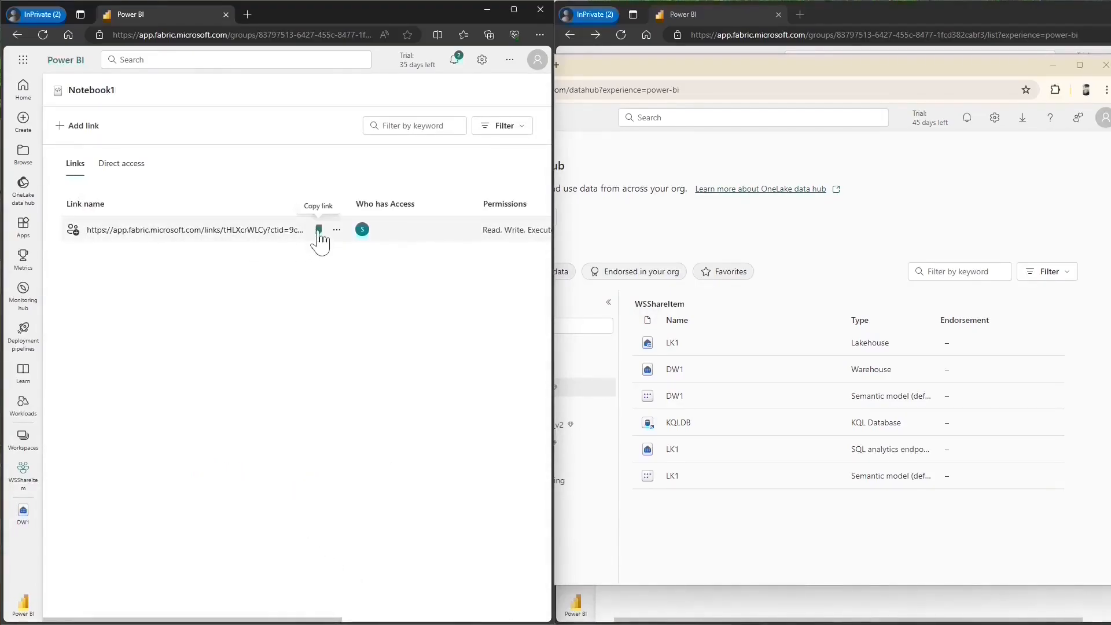
Open the copied Notebook1 share link in a new browser tab in the recipient's window
left_click(587, 72)
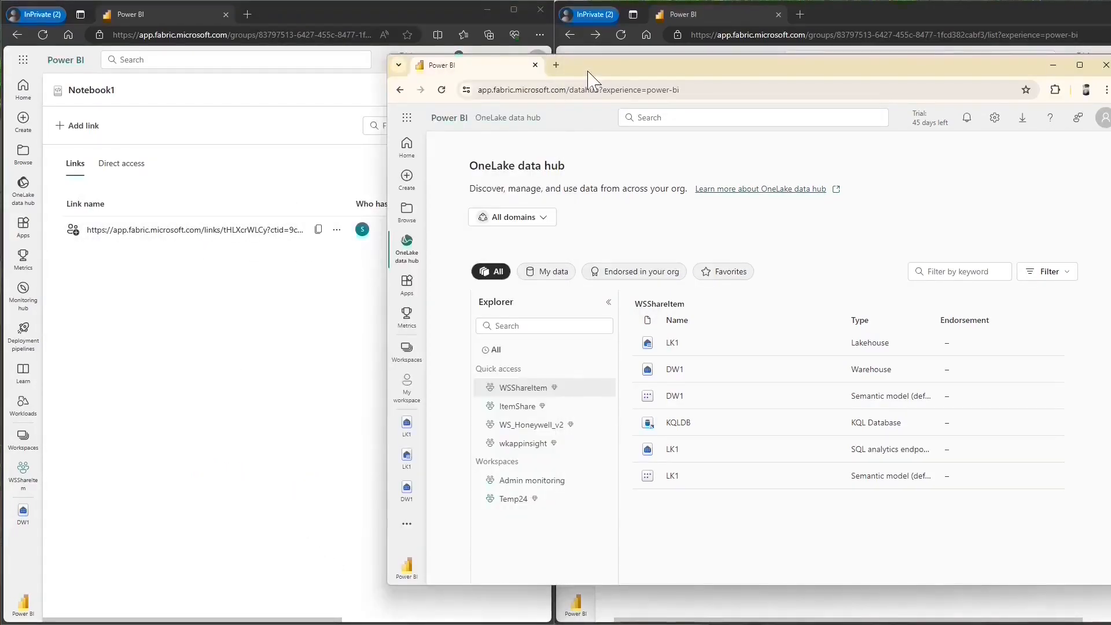
left_click(556, 64)
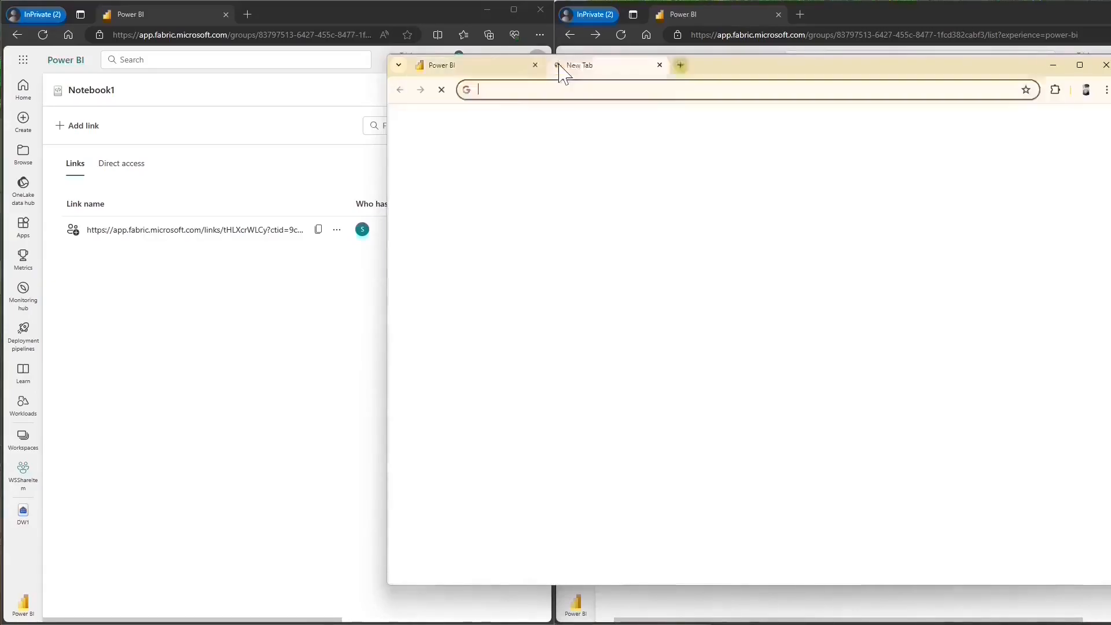
key("ctrl+v")
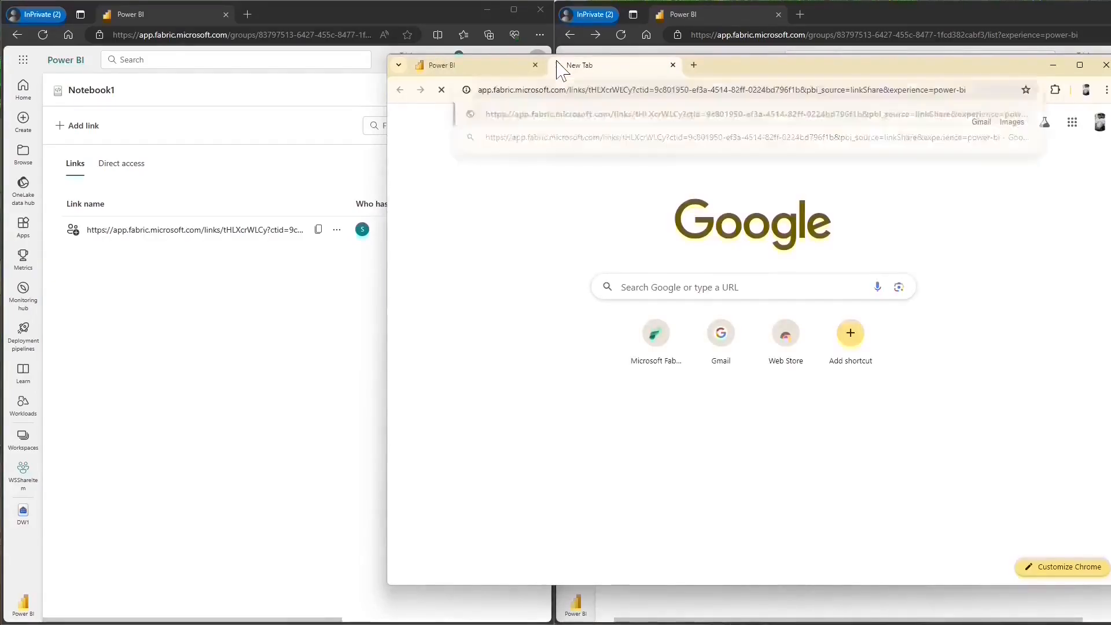
key("Return")
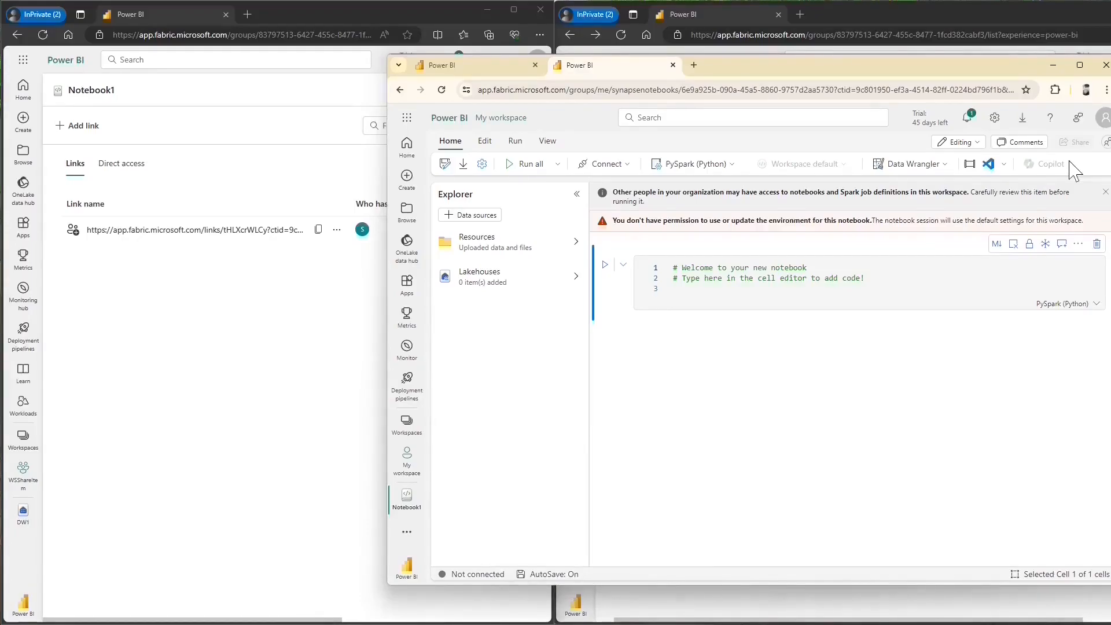
Run the first cell of Notebook1 as the recipient and add an empty code cell below it
left_click(604, 264)
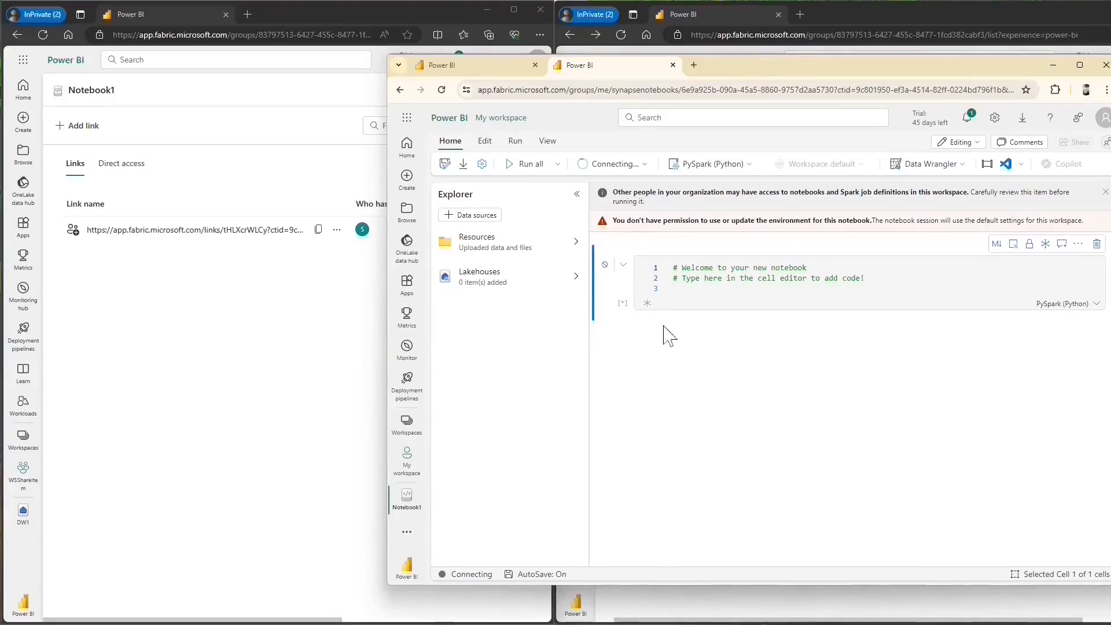
mouse_move(656, 338)
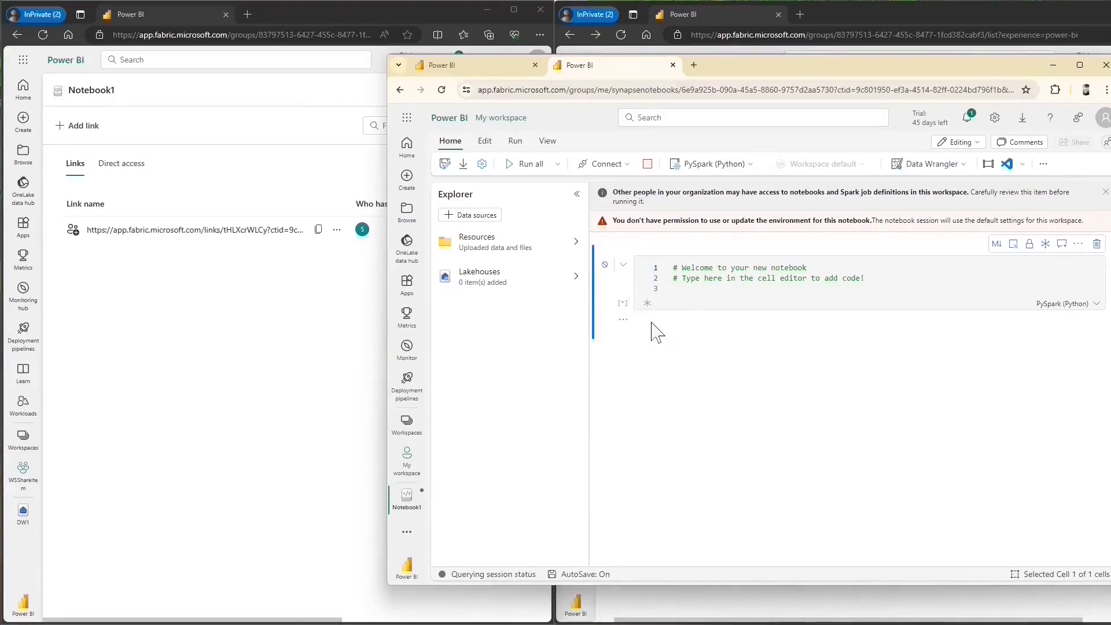
left_click(656, 343)
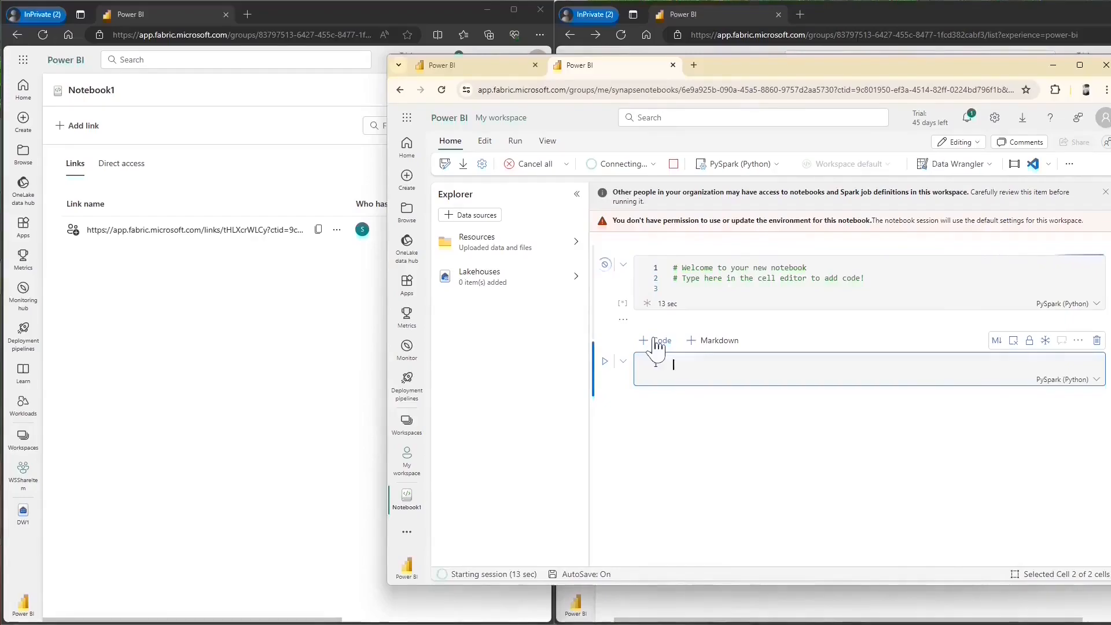
Open DW1 from the recipient's OneLake data hub and copy the ABFS path from the properties of DW1Table
left_click(483, 66)
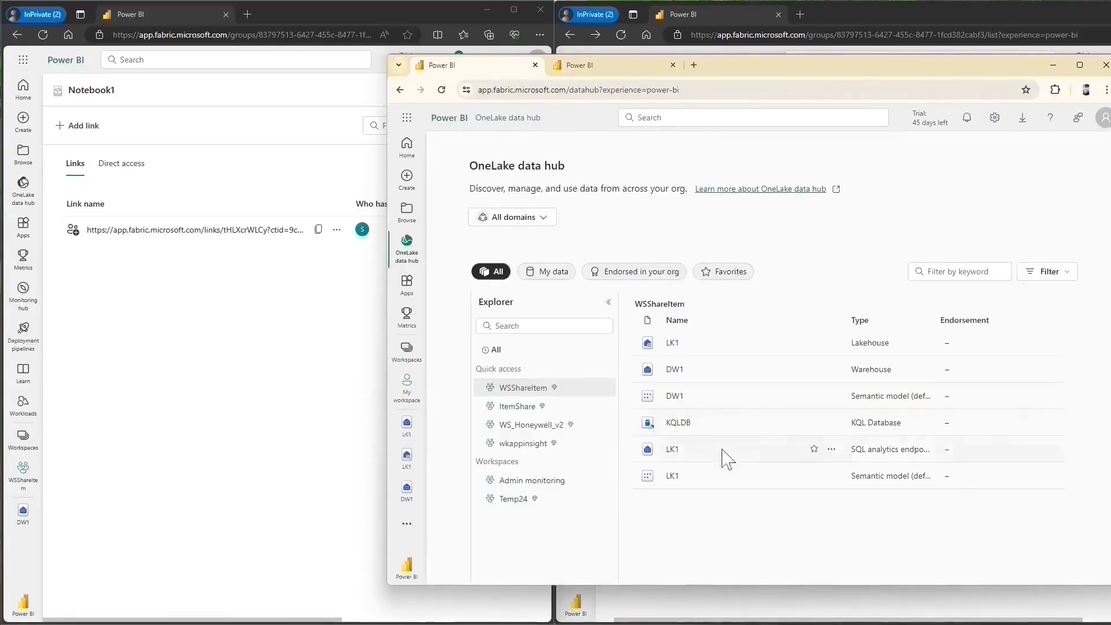
left_click(832, 369)
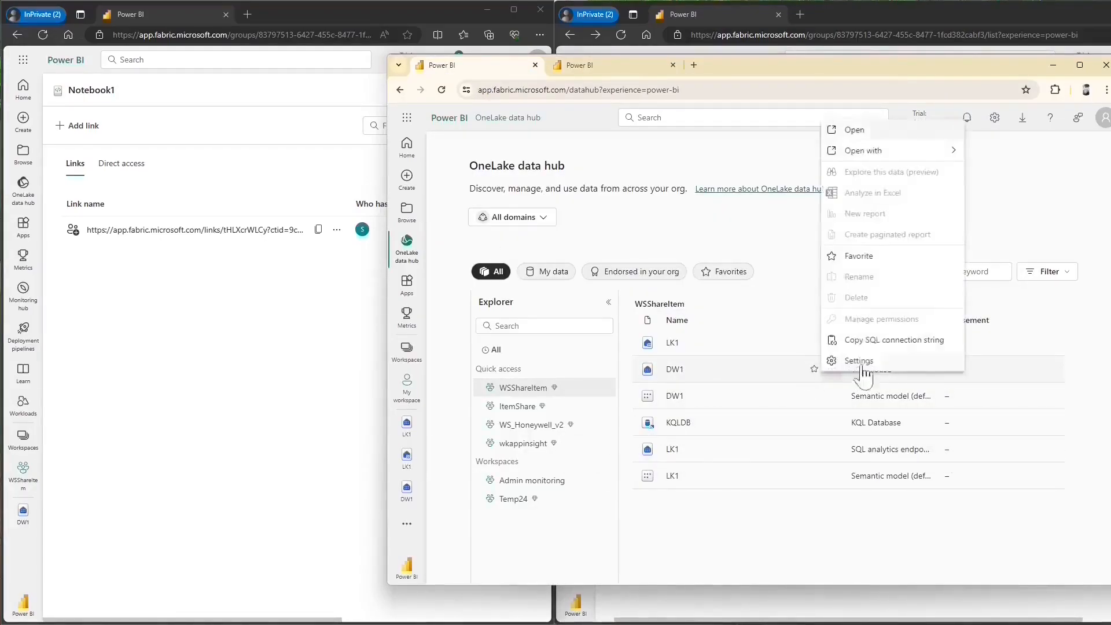
left_click(894, 130)
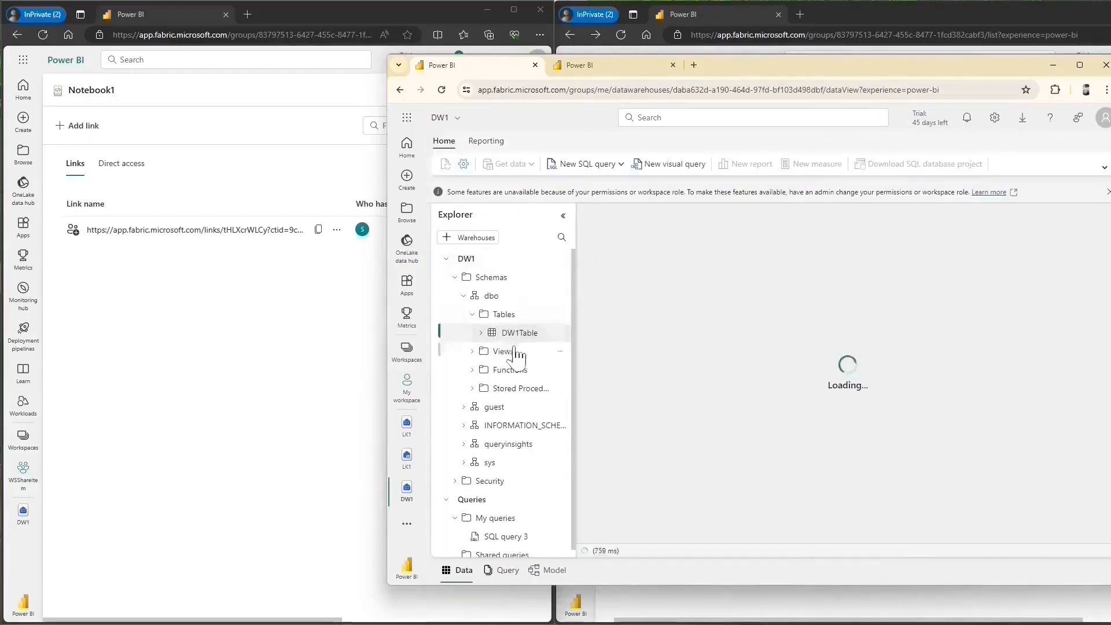
left_click(561, 333)
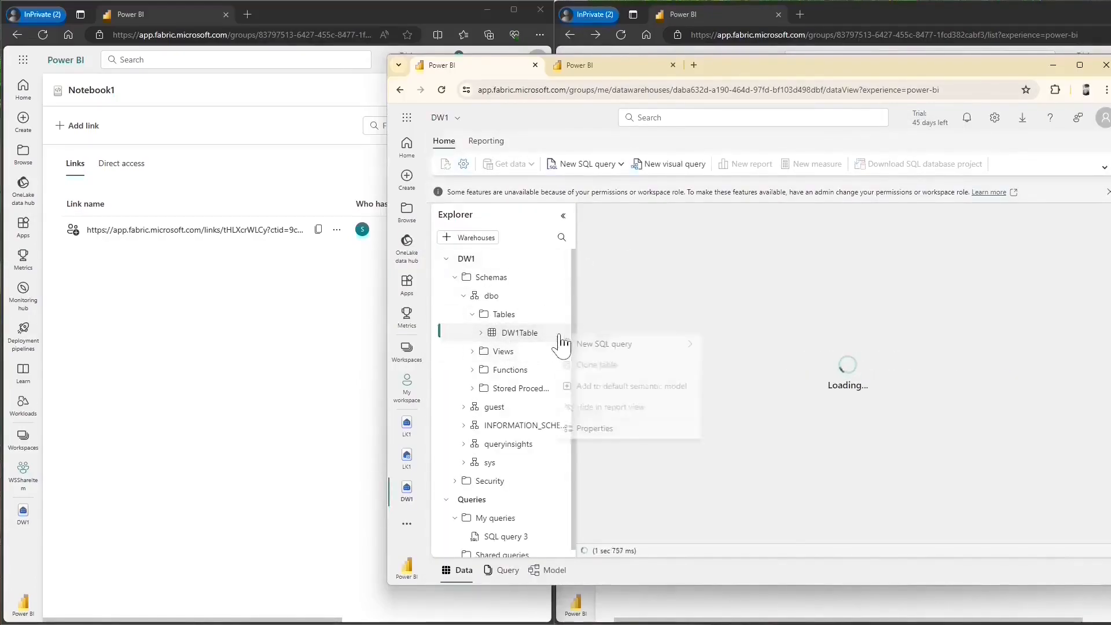
left_click(616, 433)
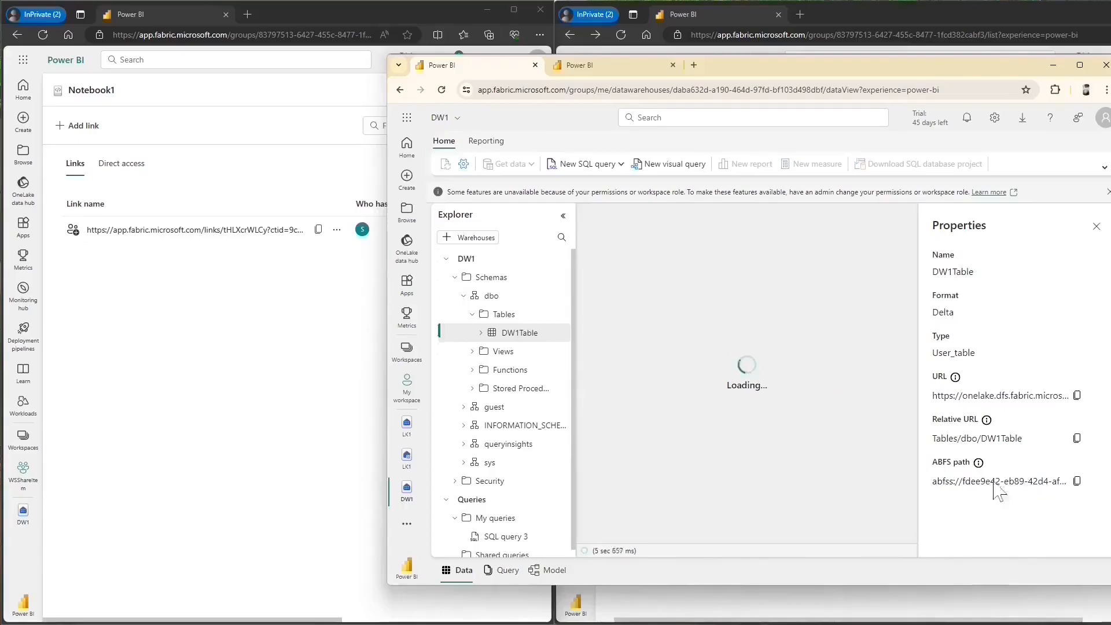
left_click(1076, 482)
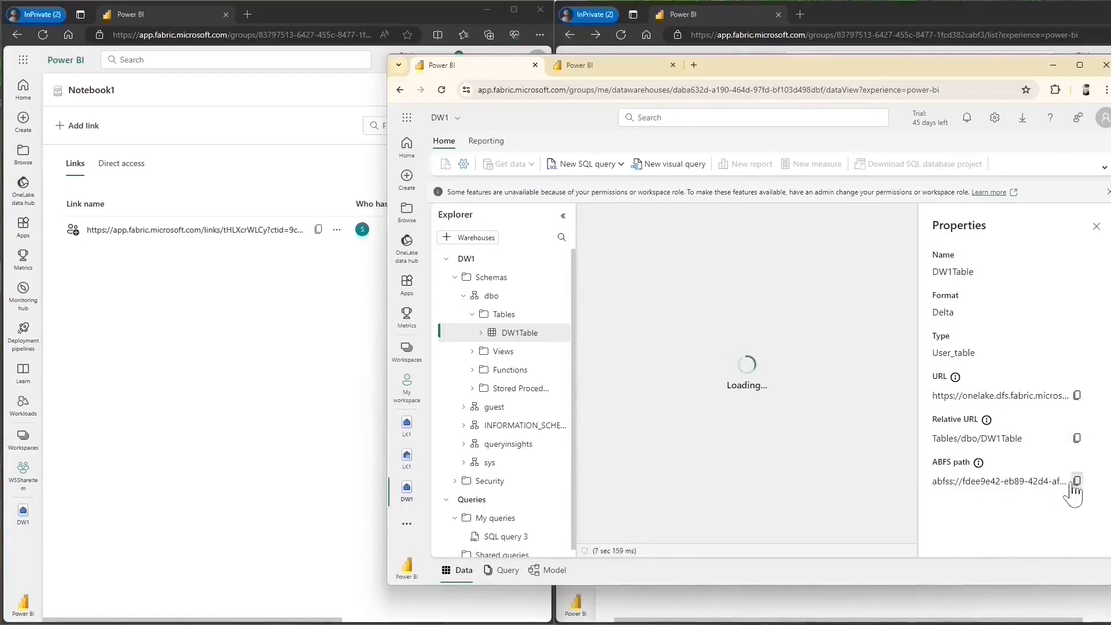
In Notebook1's empty cell, define df with spark.read.format('delta').load and the copied ABFS path, and run the cell
left_click(624, 69)
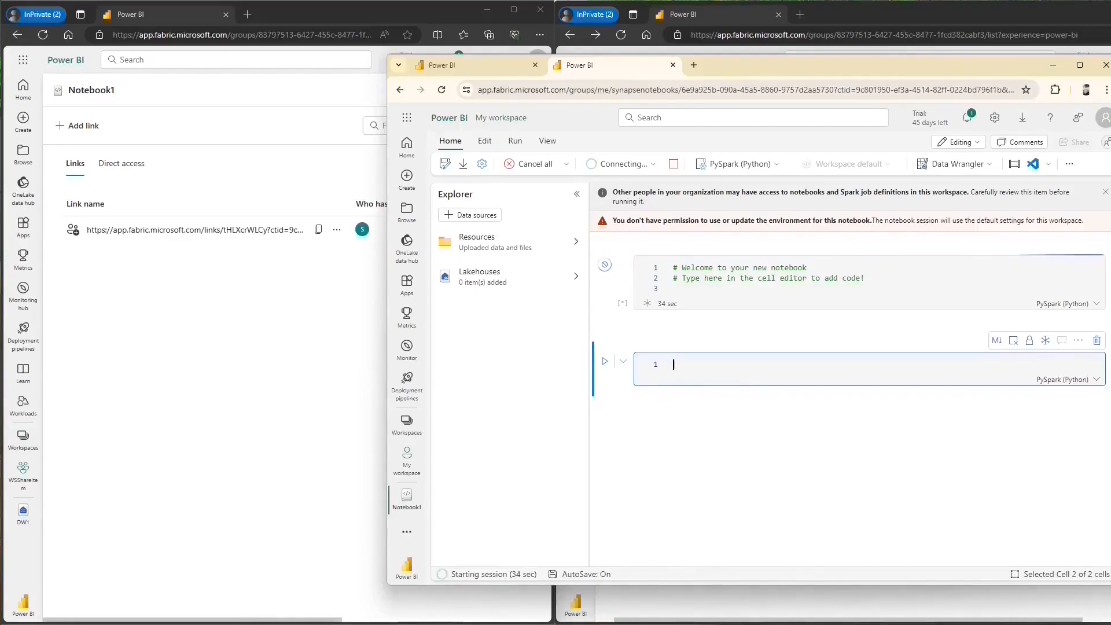
type("df = ")
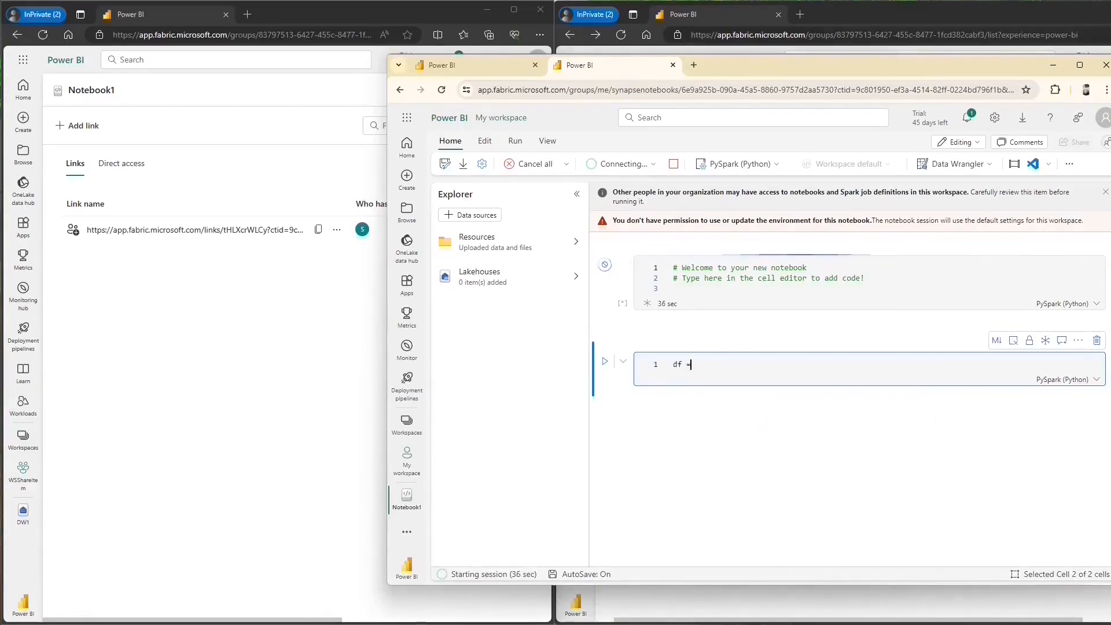
type("spark.read.for")
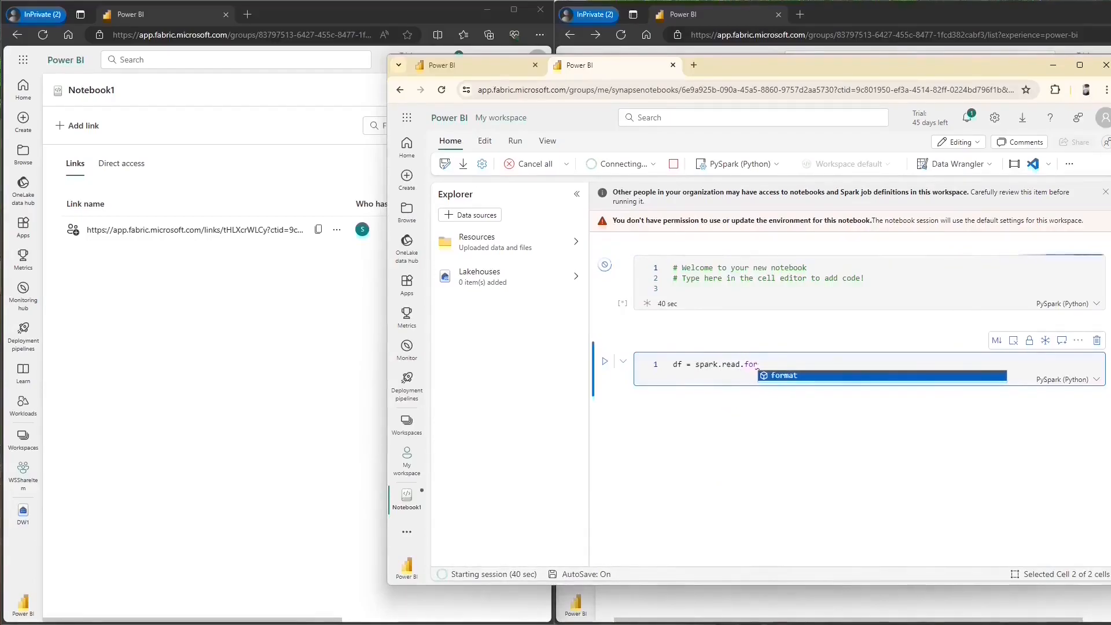
key("Tab")
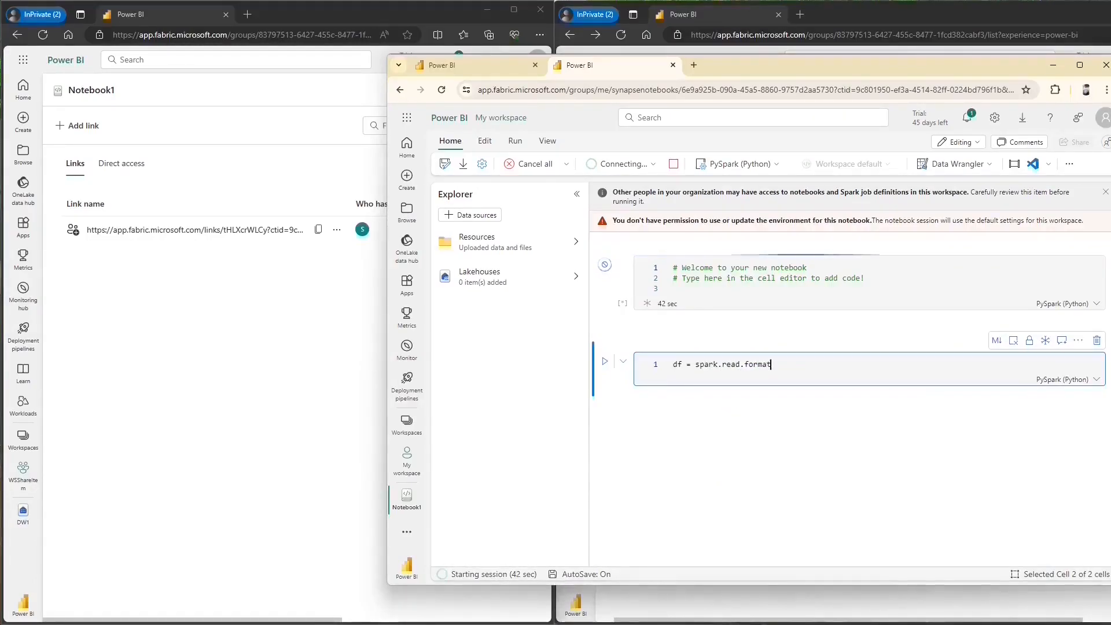
type("(")
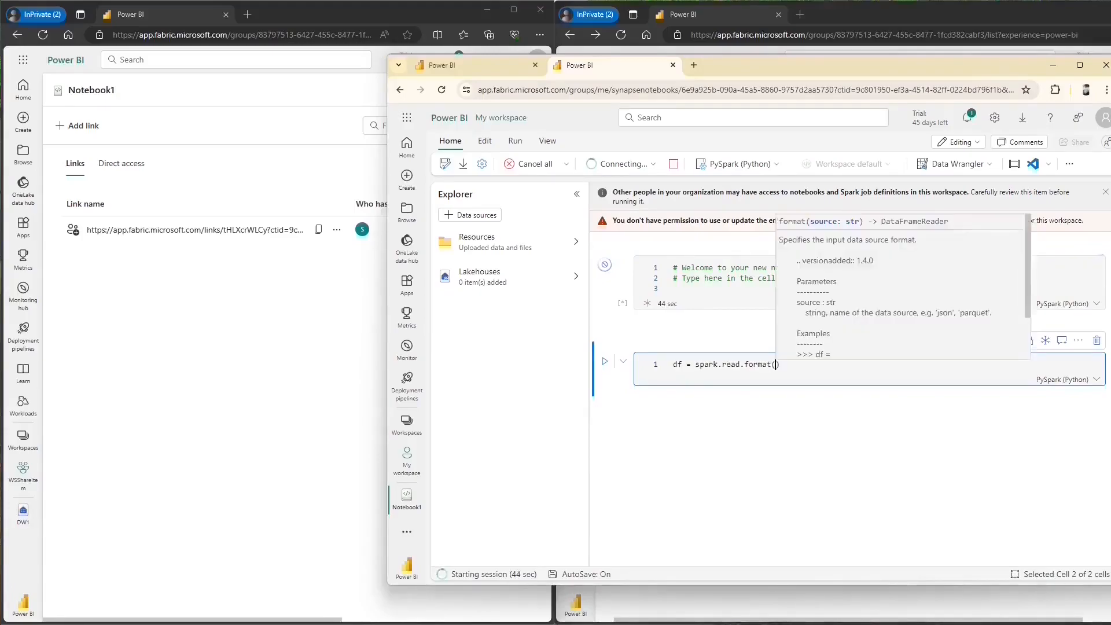
type("'delta)")
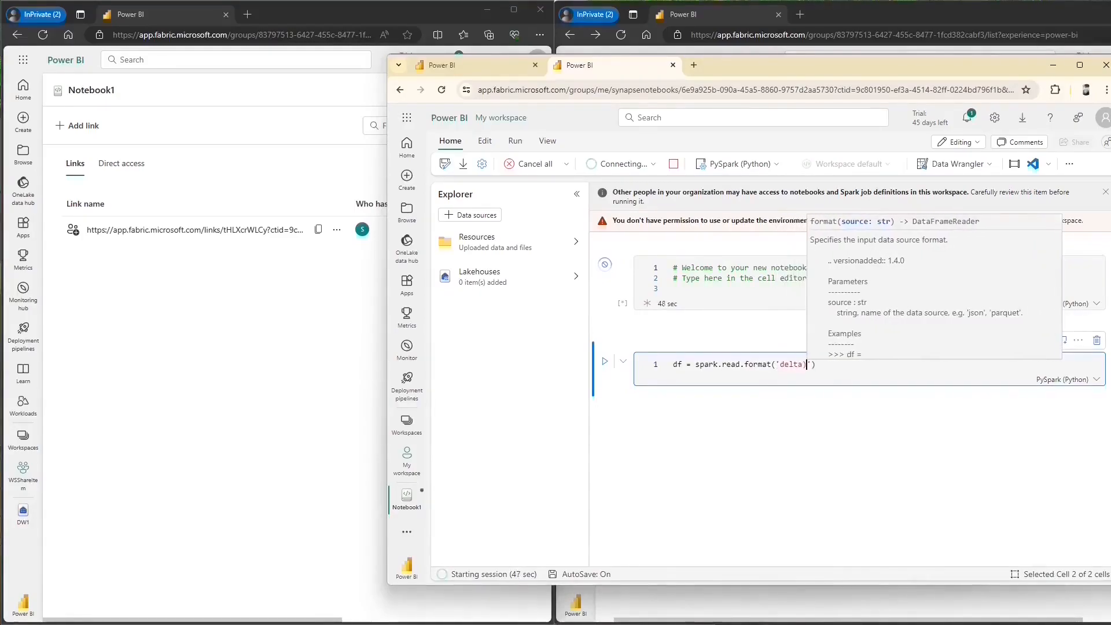
type(".loa")
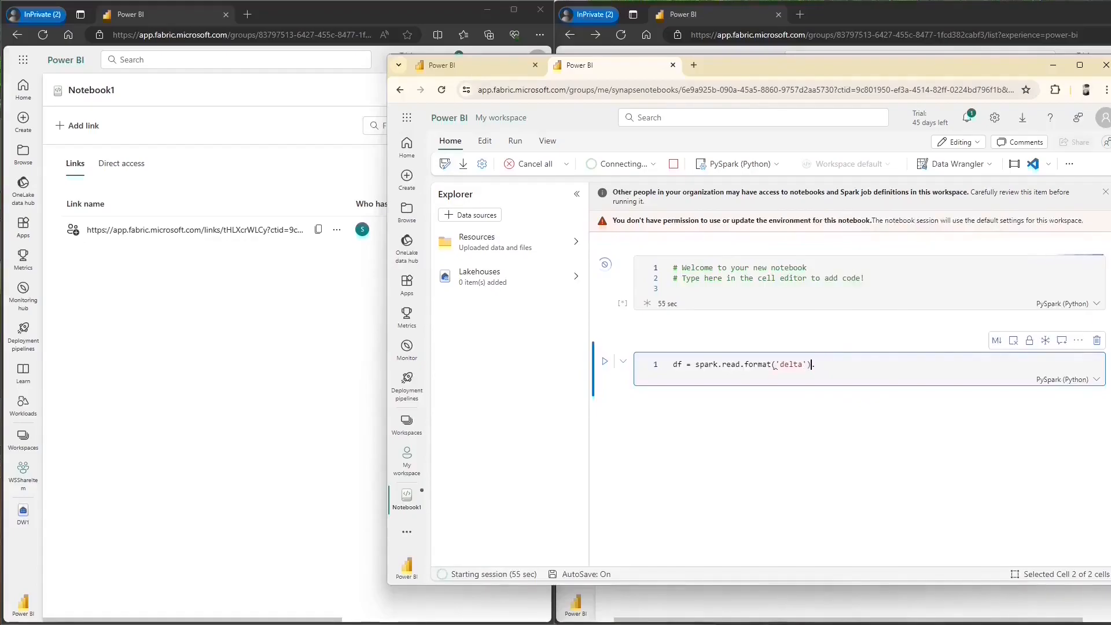
type("load(")
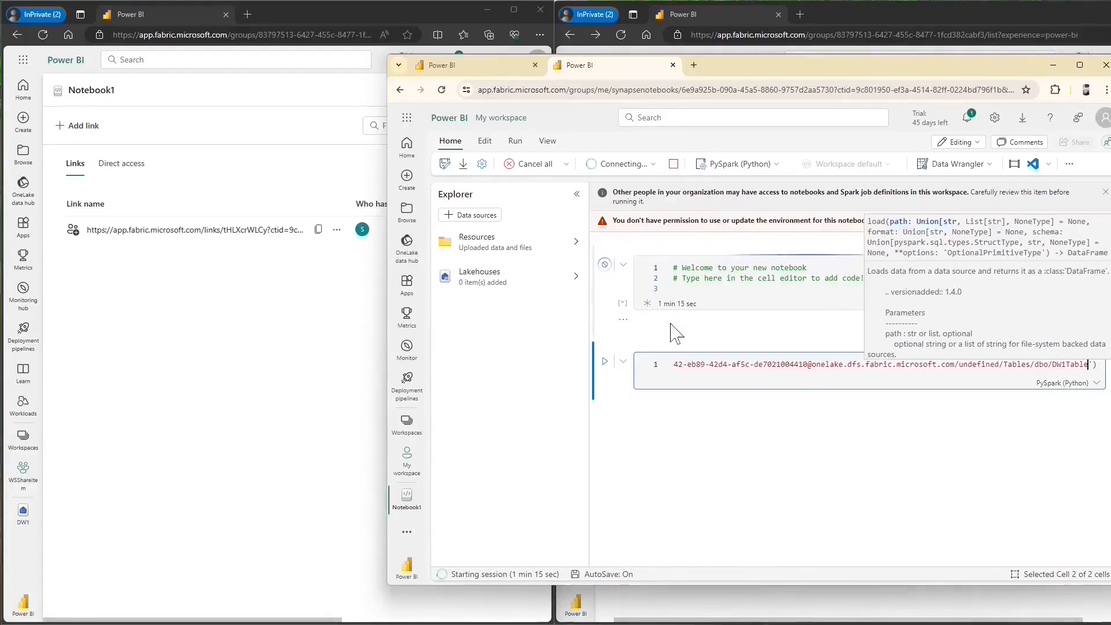
left_click(669, 439)
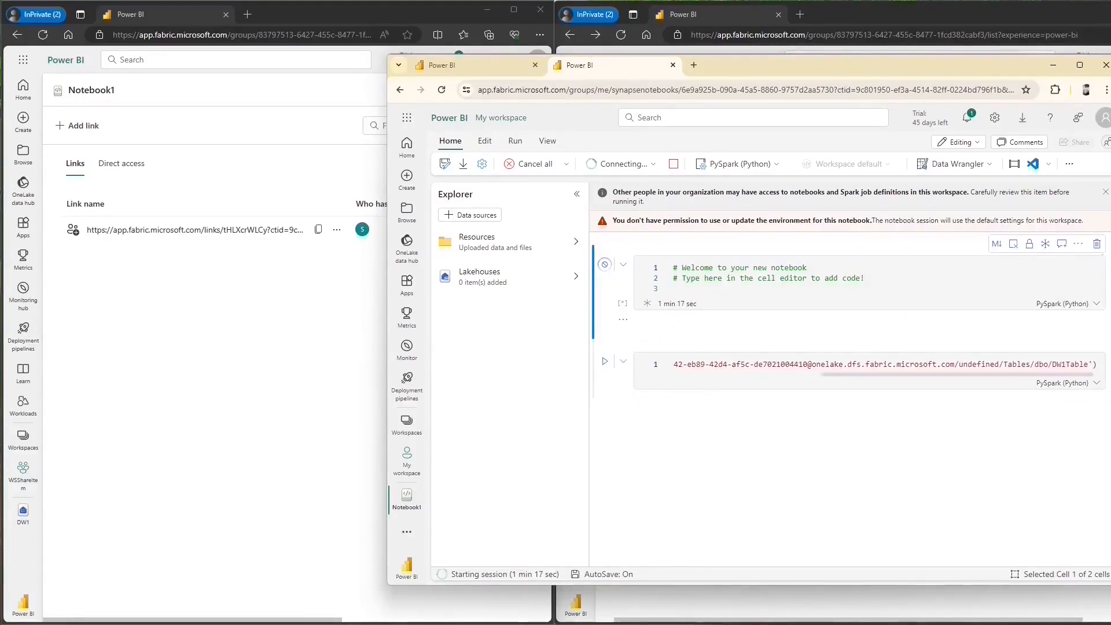
left_click(683, 373)
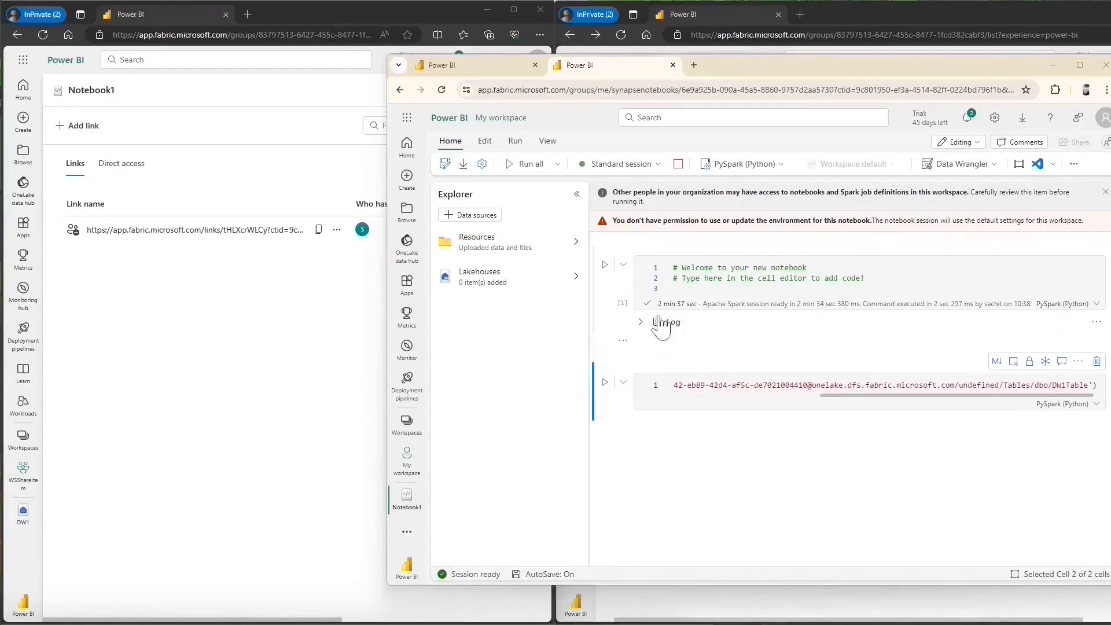
left_click(606, 383)
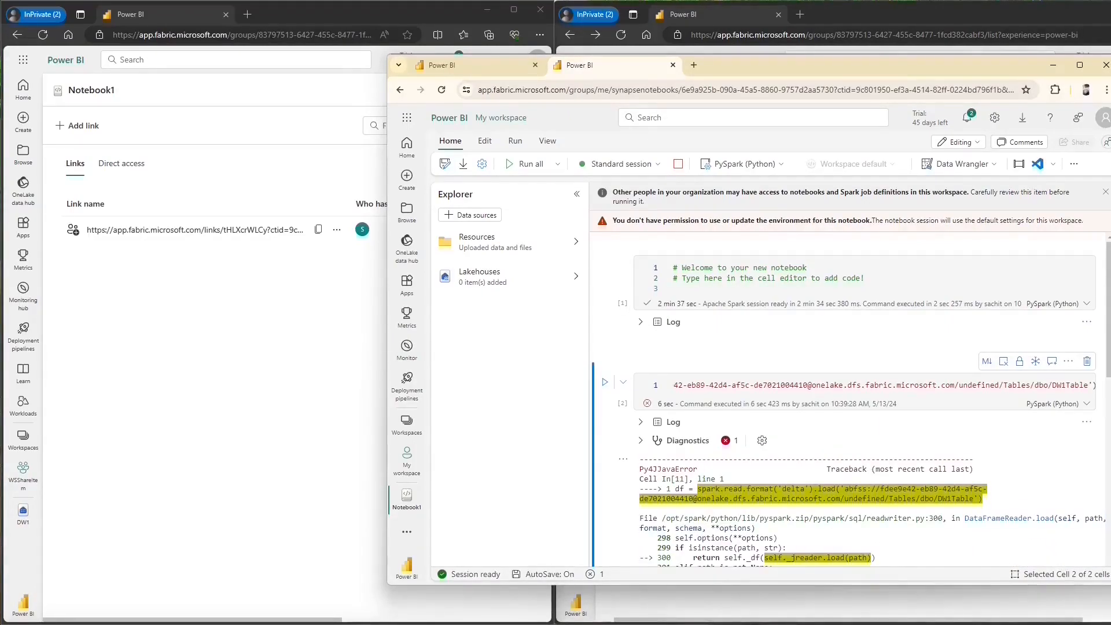
left_click_drag(880, 489, 679, 499)
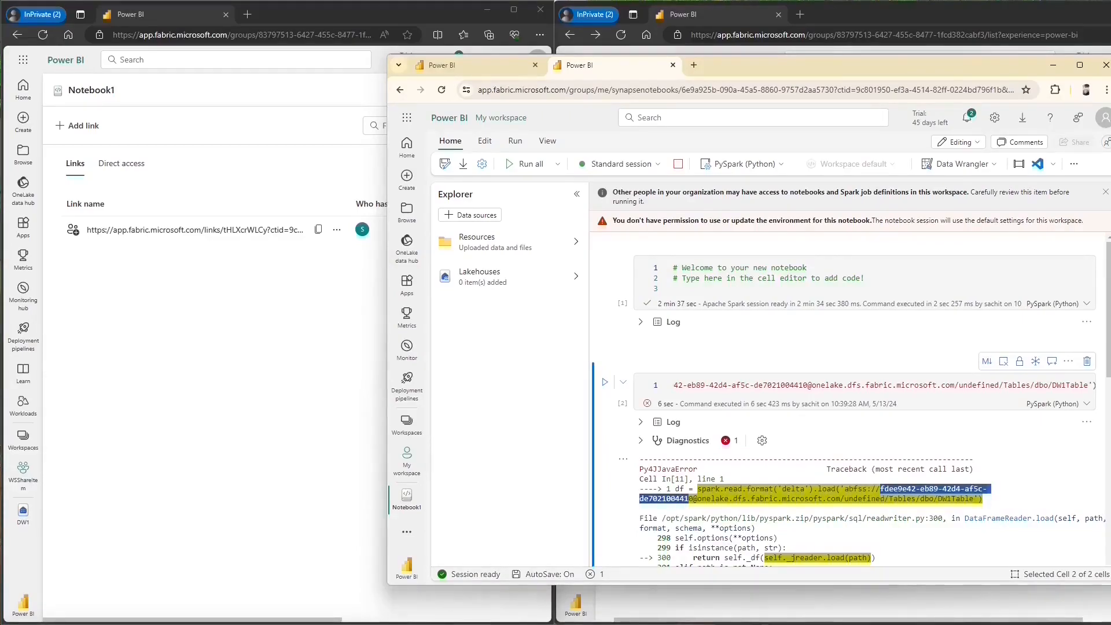
In the admin's window, open DW1 from the WSShareItem workspace and copy the ABFS path from DW1Table's properties
left_click(156, 301)
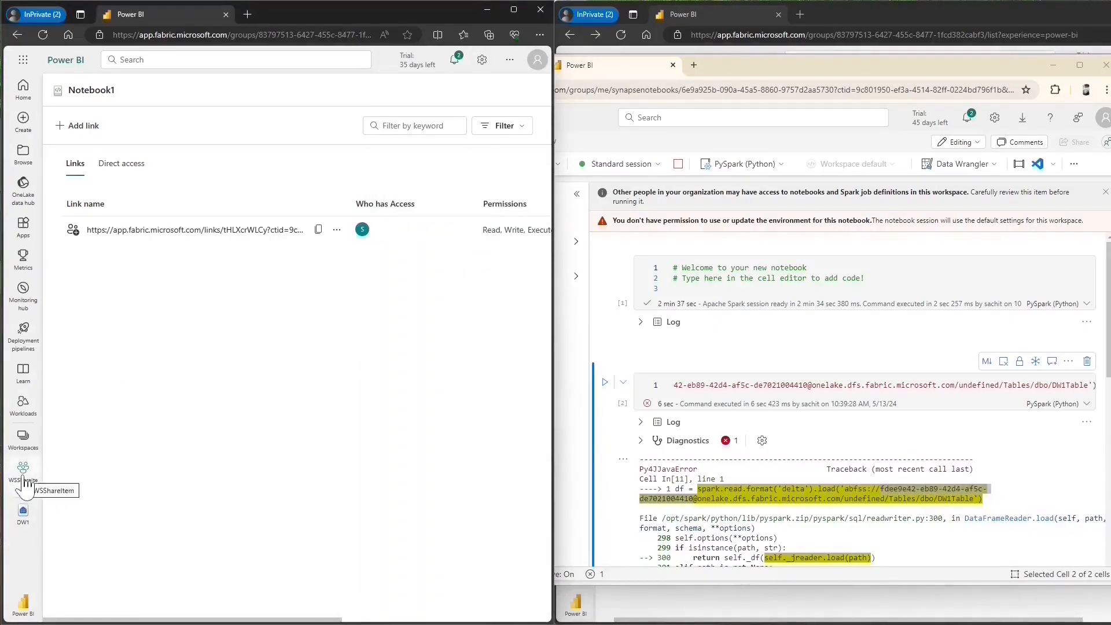
left_click(23, 482)
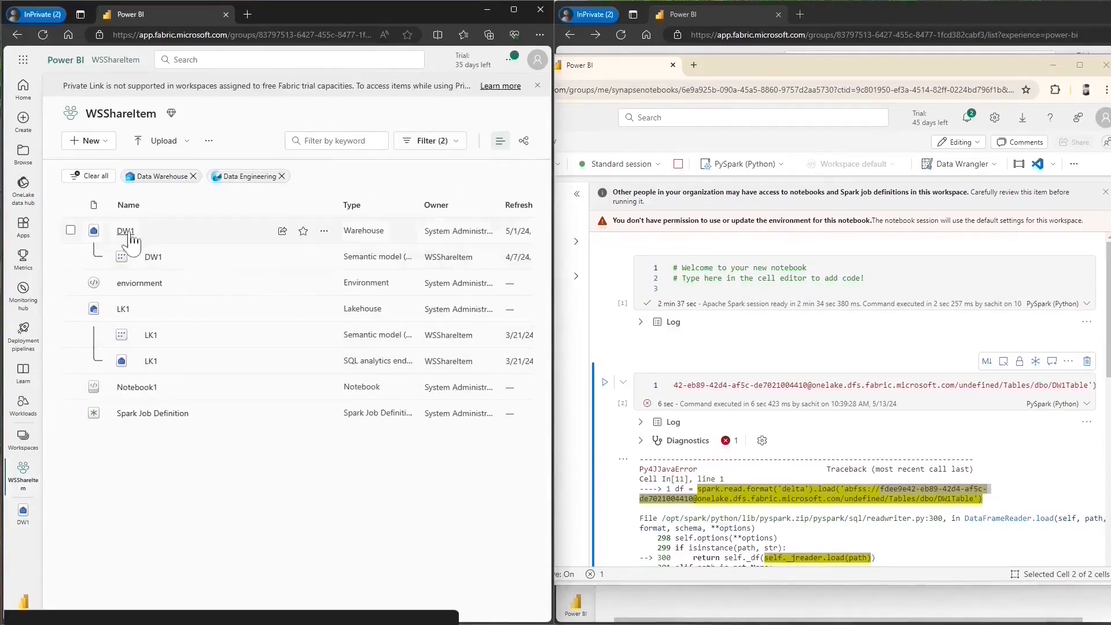
left_click(128, 232)
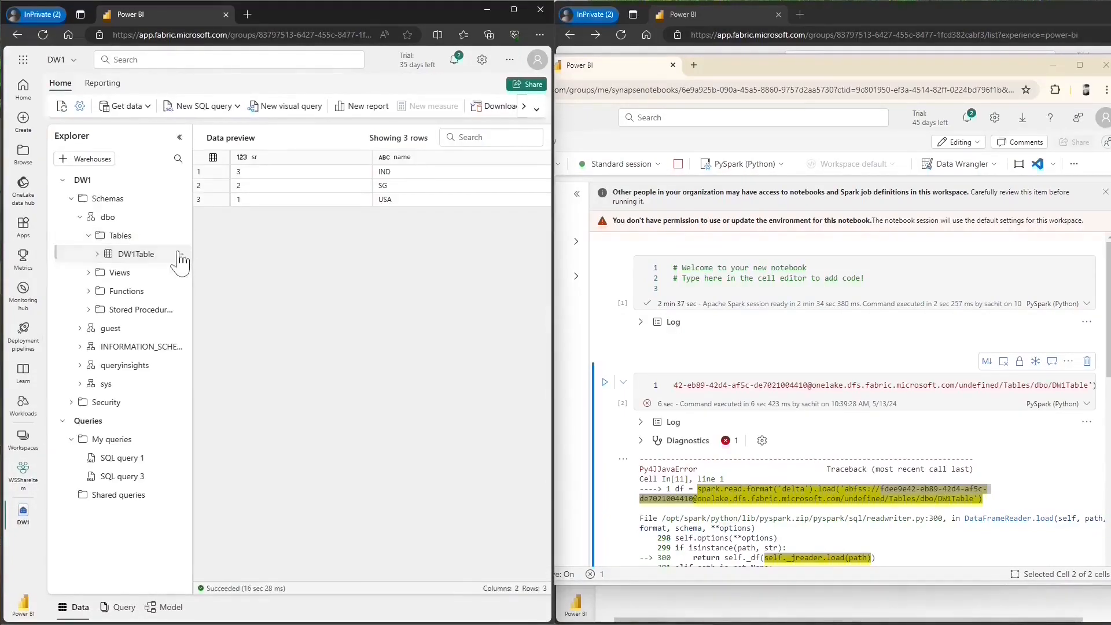
left_click(178, 255)
left_click(214, 346)
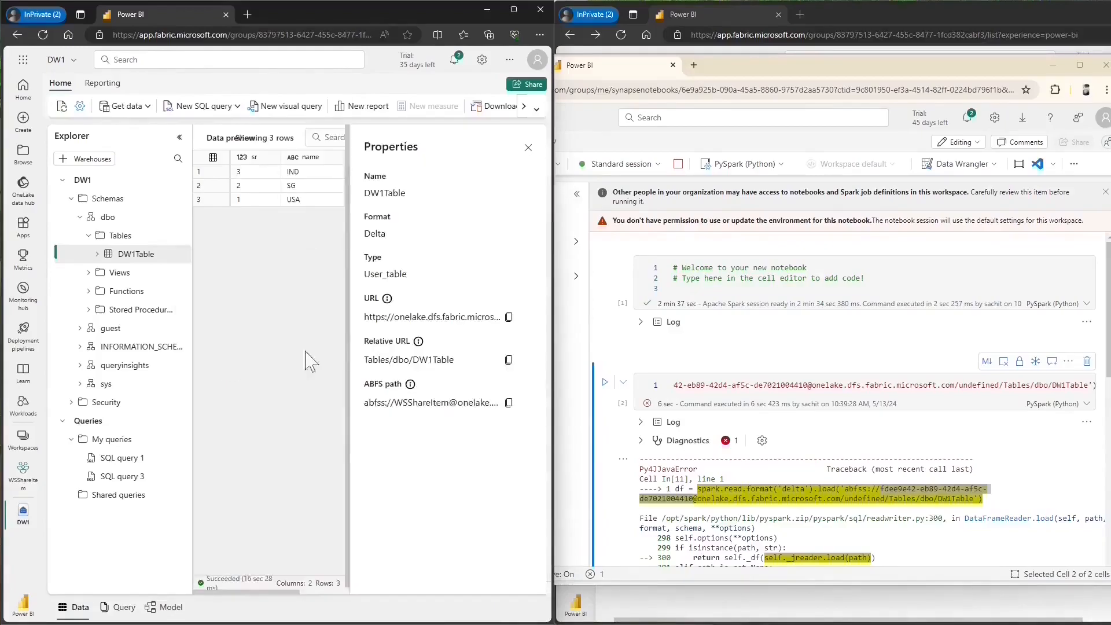
left_click(508, 402)
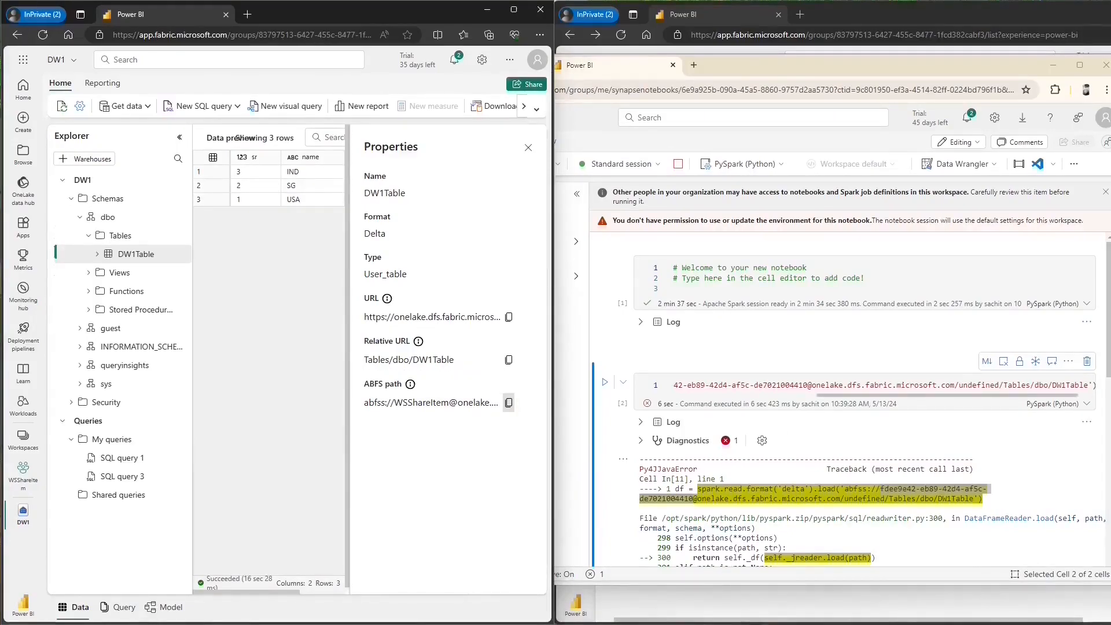
left_click(510, 405)
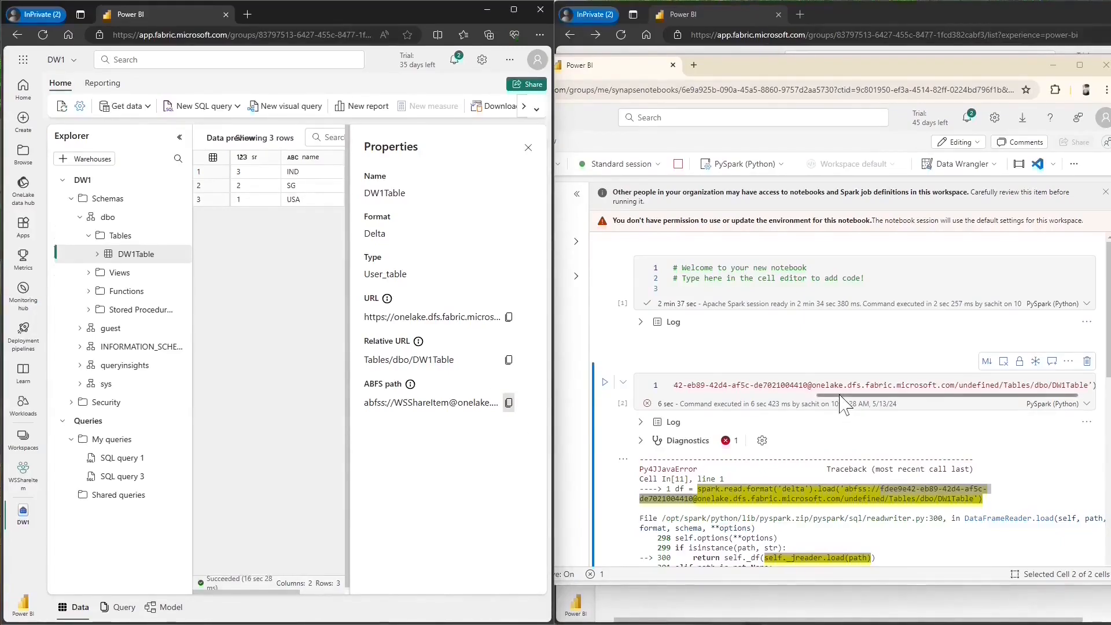
left_click_drag(841, 395, 1094, 385)
key("ctrl+v")
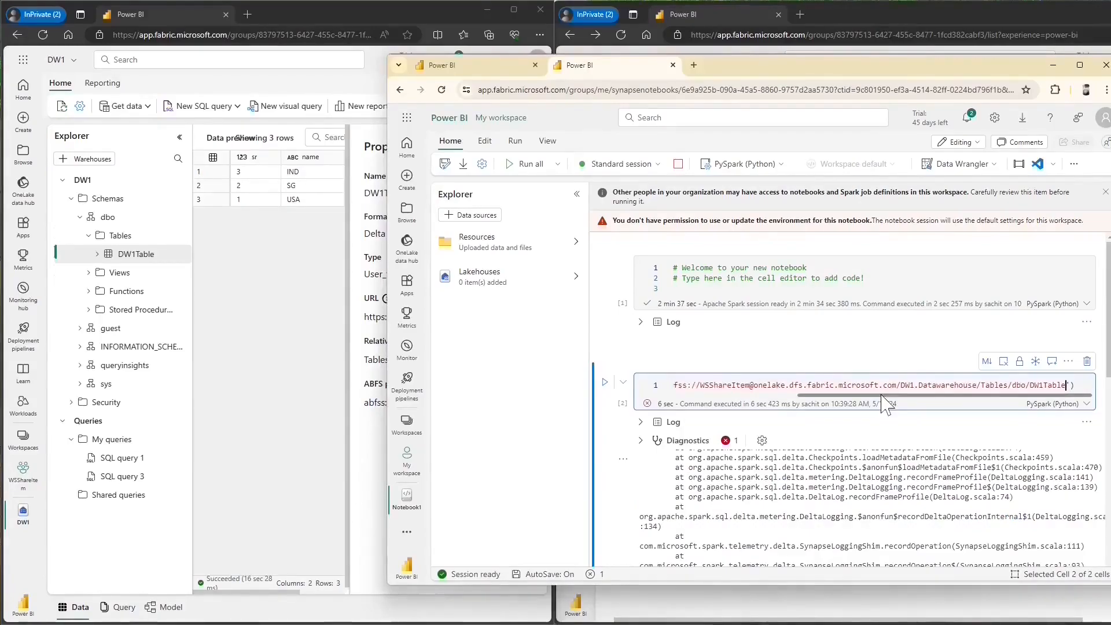
left_click_drag(881, 395, 767, 396)
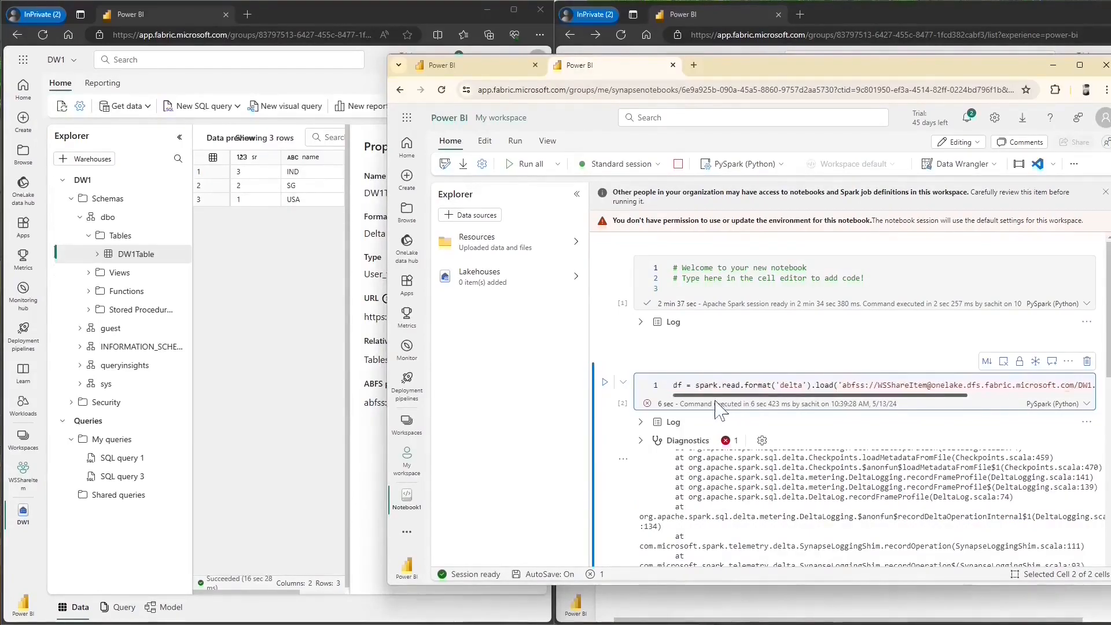
left_click(605, 383)
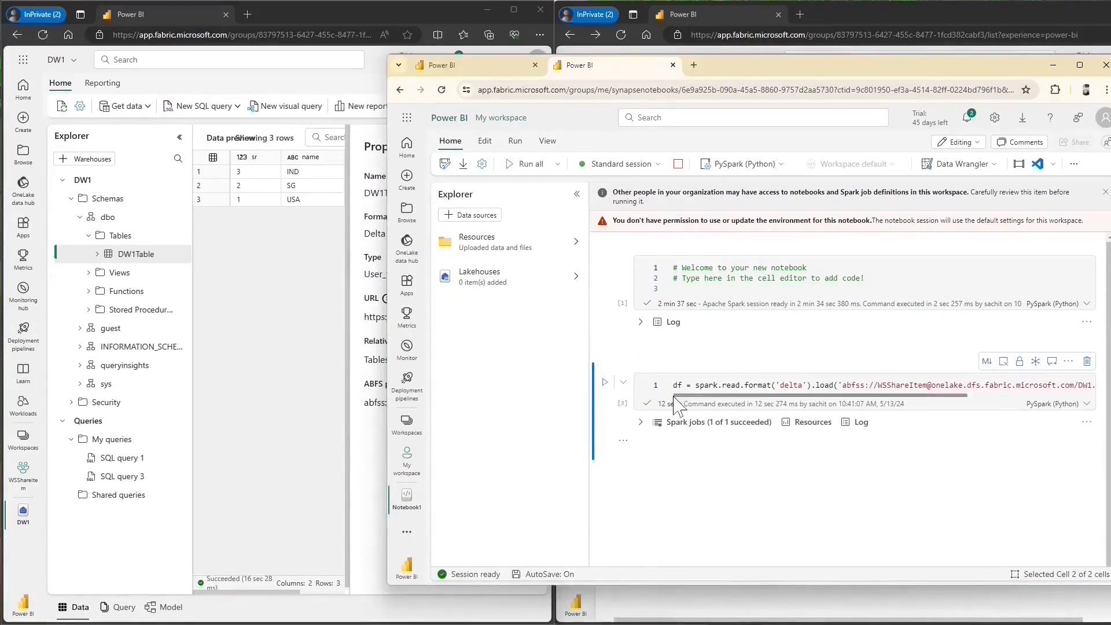
Add a code cell below the load cell containing display(df), run it and check the table output
left_click(661, 461)
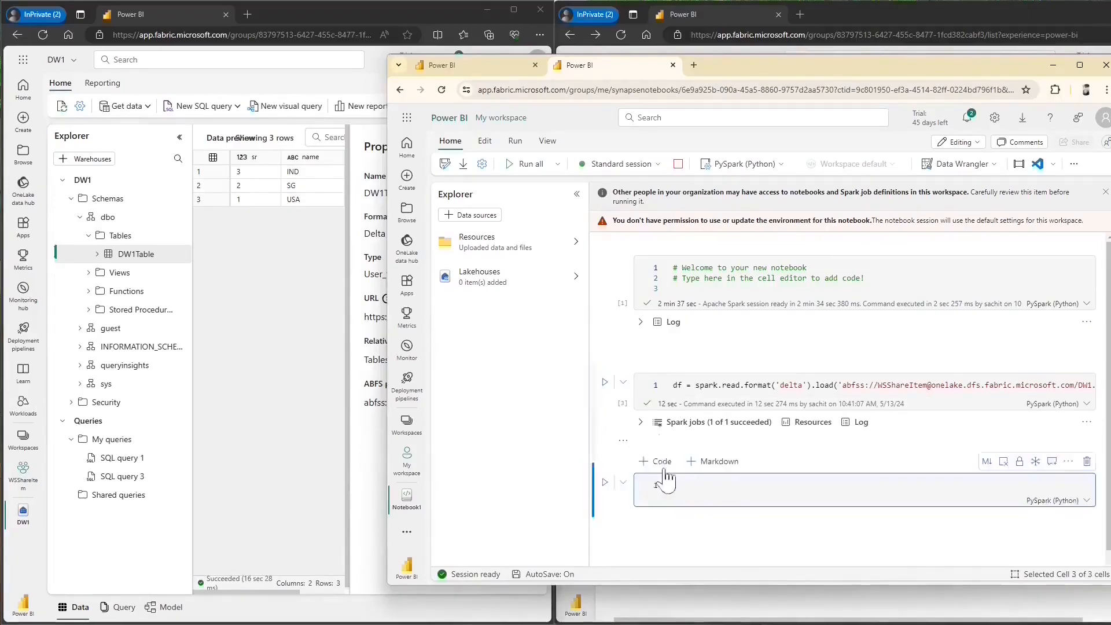
type("df")
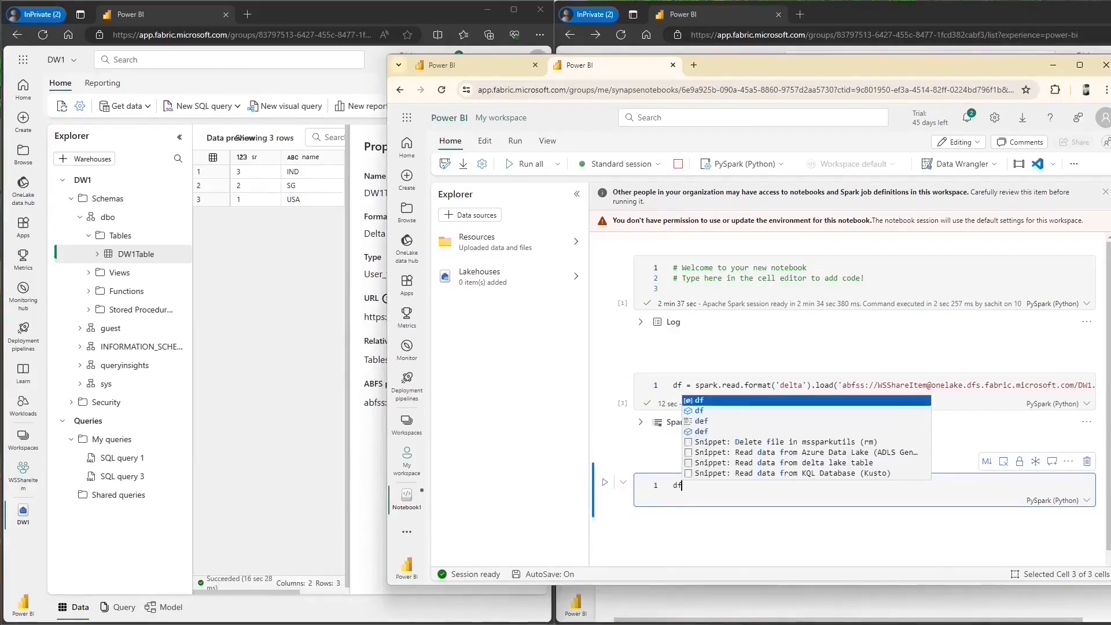
key("BackSpace")
type("is")
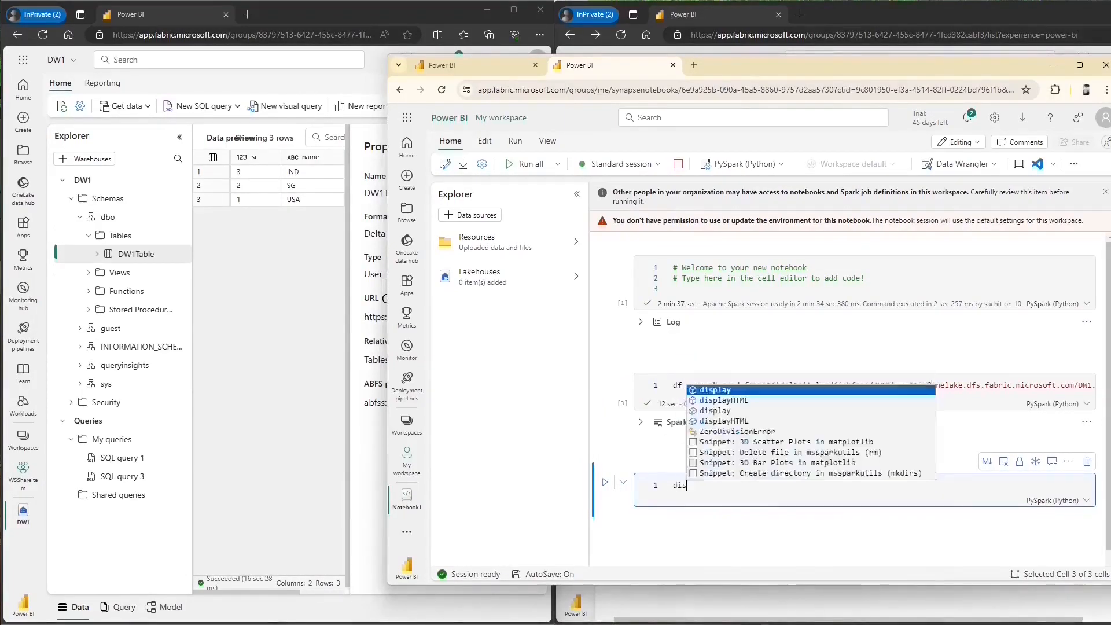
type("play(df)")
left_click(604, 482)
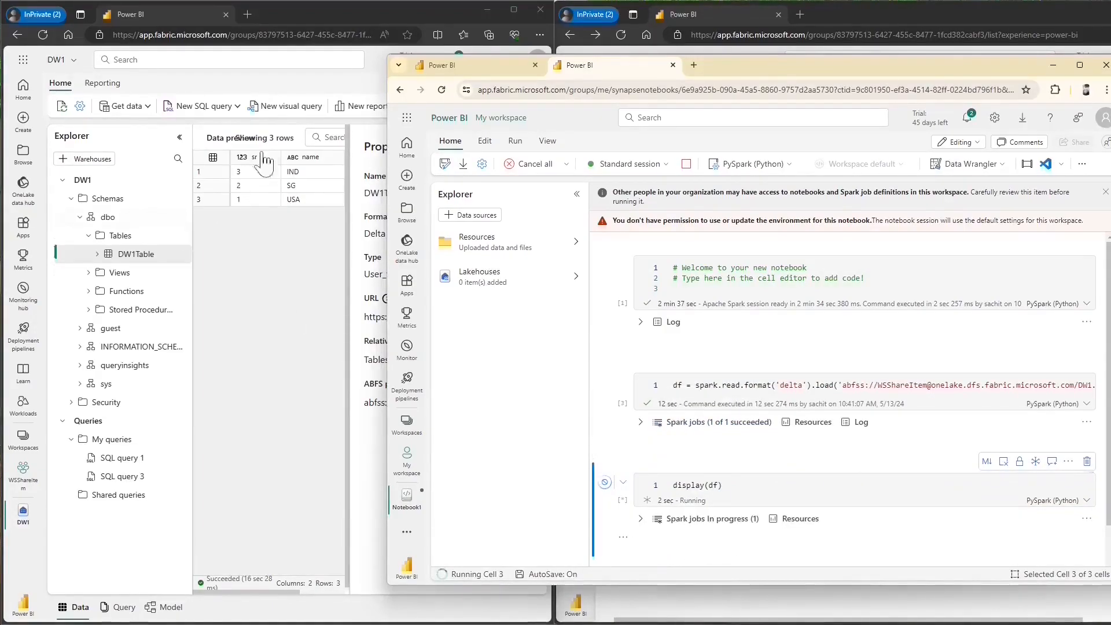
scroll(873, 533, "down", 1)
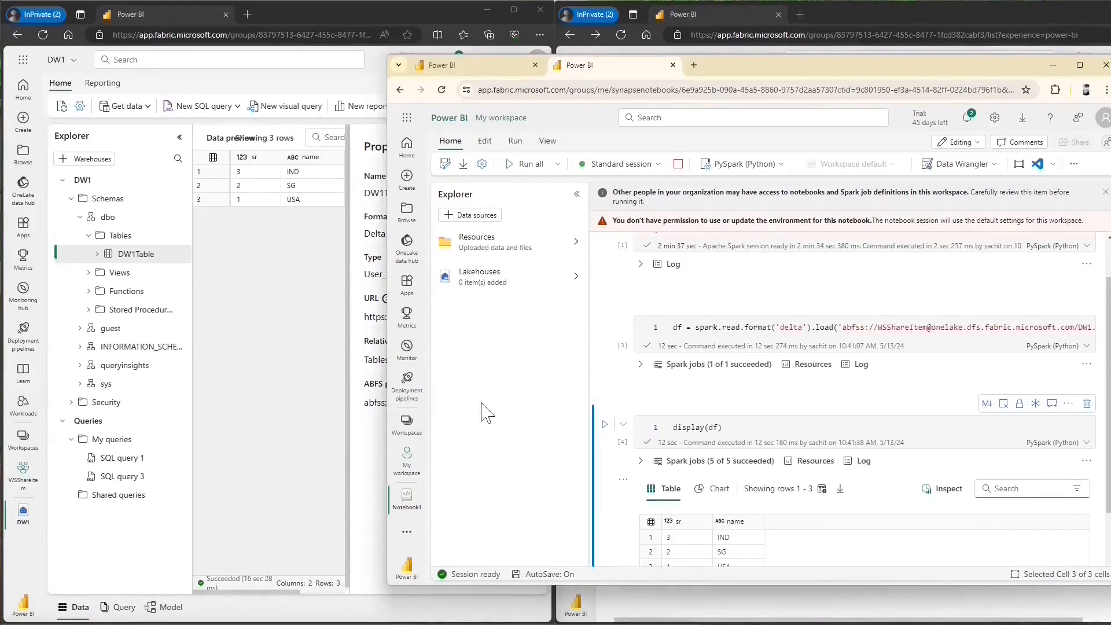
Add the existing lakehouse LK1 from WSShareItem to Notebook1, stopping the current session
left_click(509, 284)
left_click(510, 463)
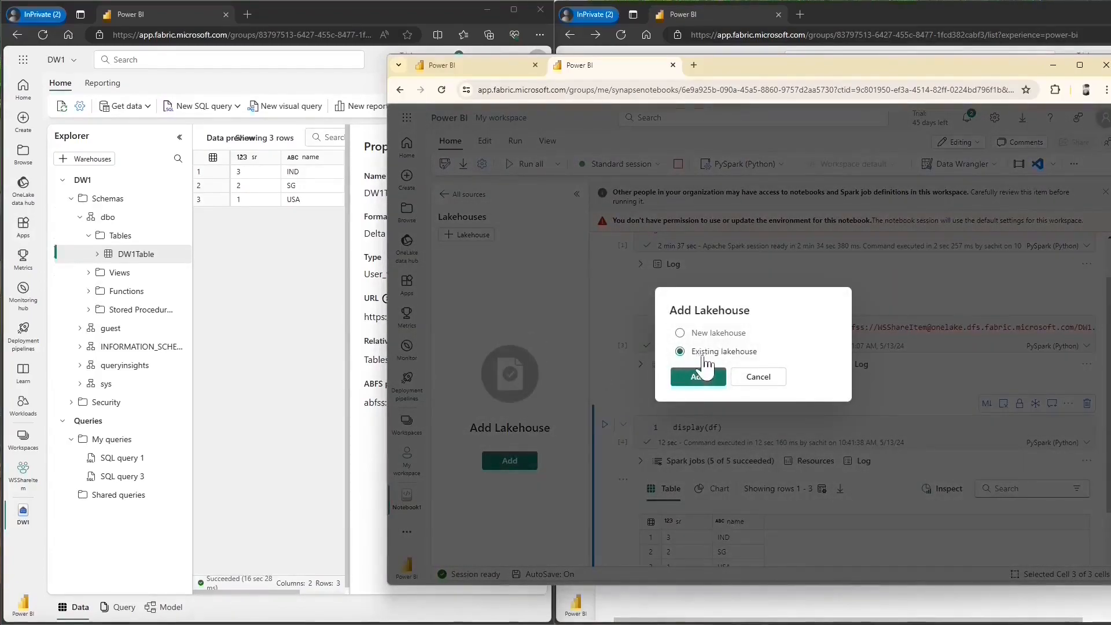
left_click(699, 381)
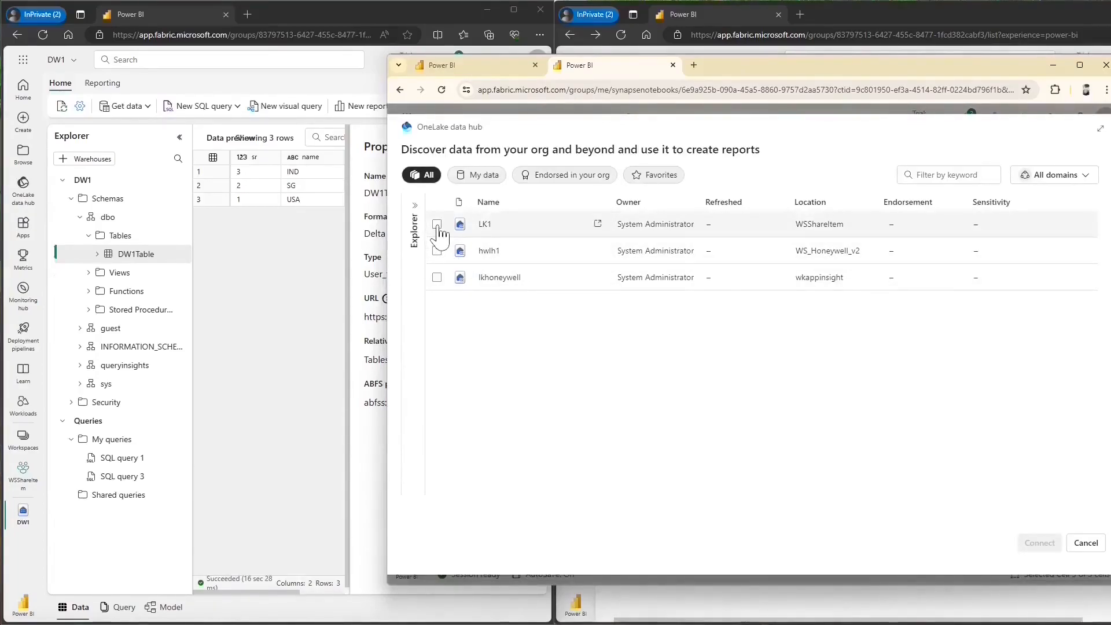
left_click(437, 224)
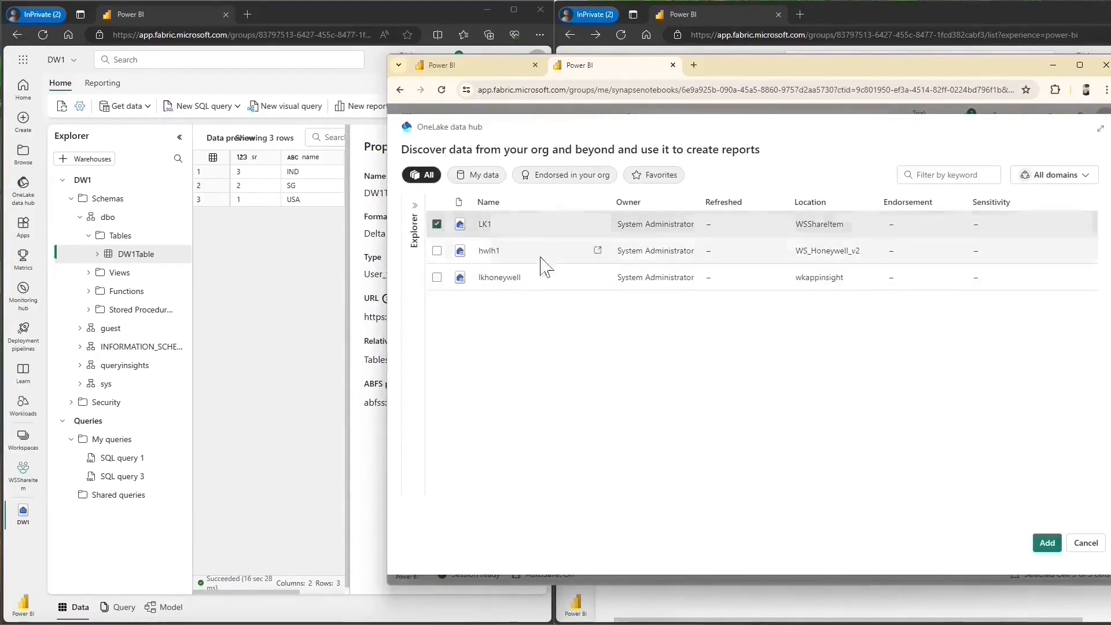
left_click(1047, 544)
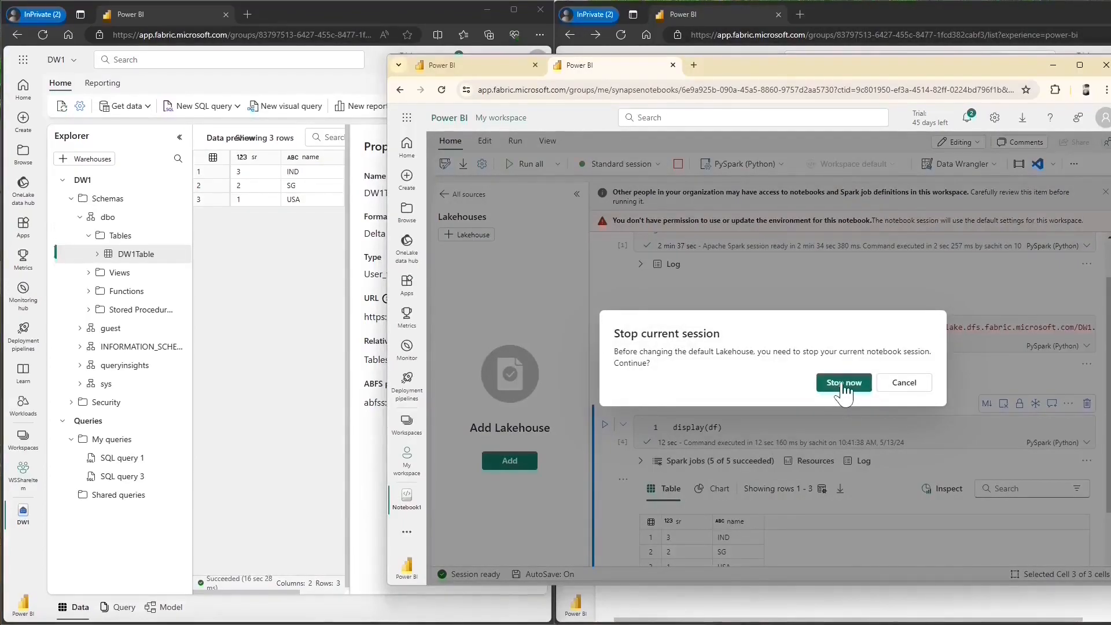
left_click(844, 385)
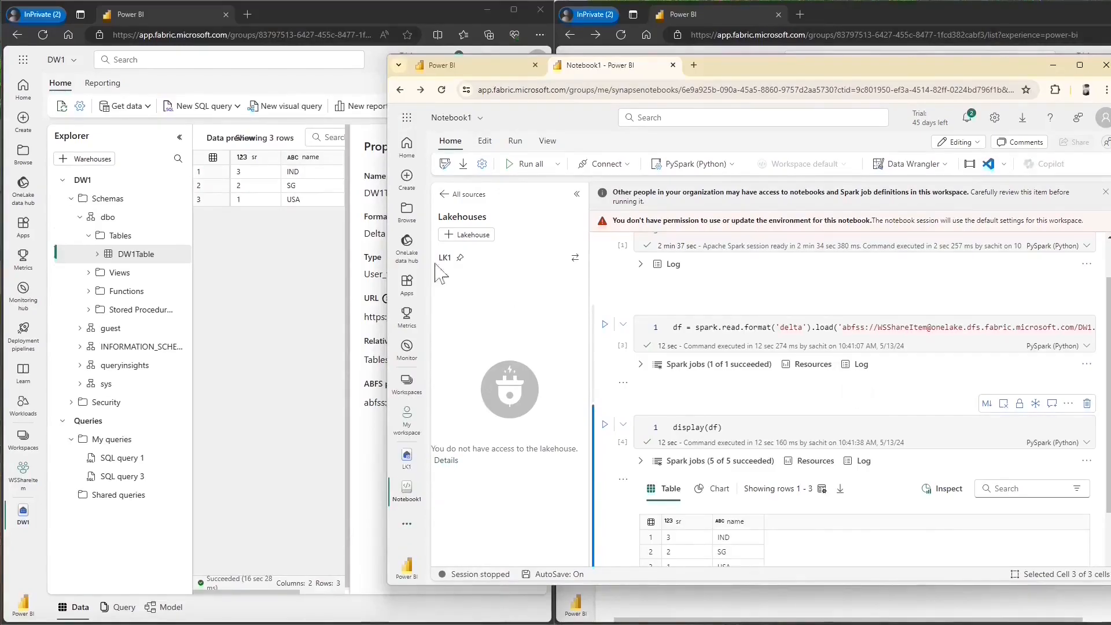
From the OneLake data hub, open LK1's SQL analytics endpoint in WSShareItem and copy the ABFS path from delta_date's properties
left_click(411, 263)
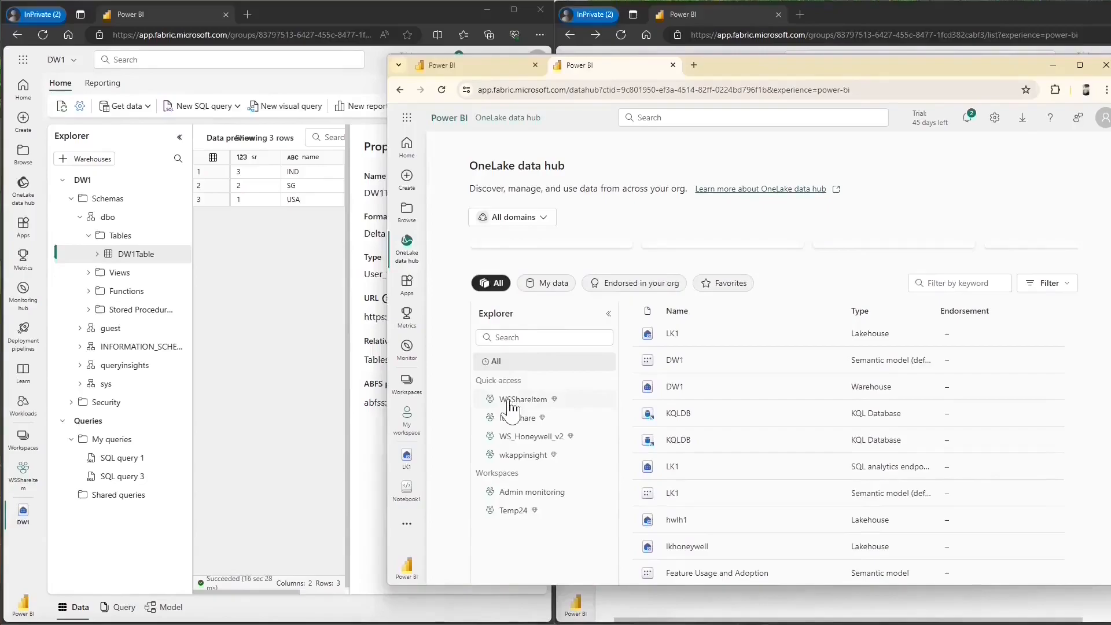
left_click(523, 401)
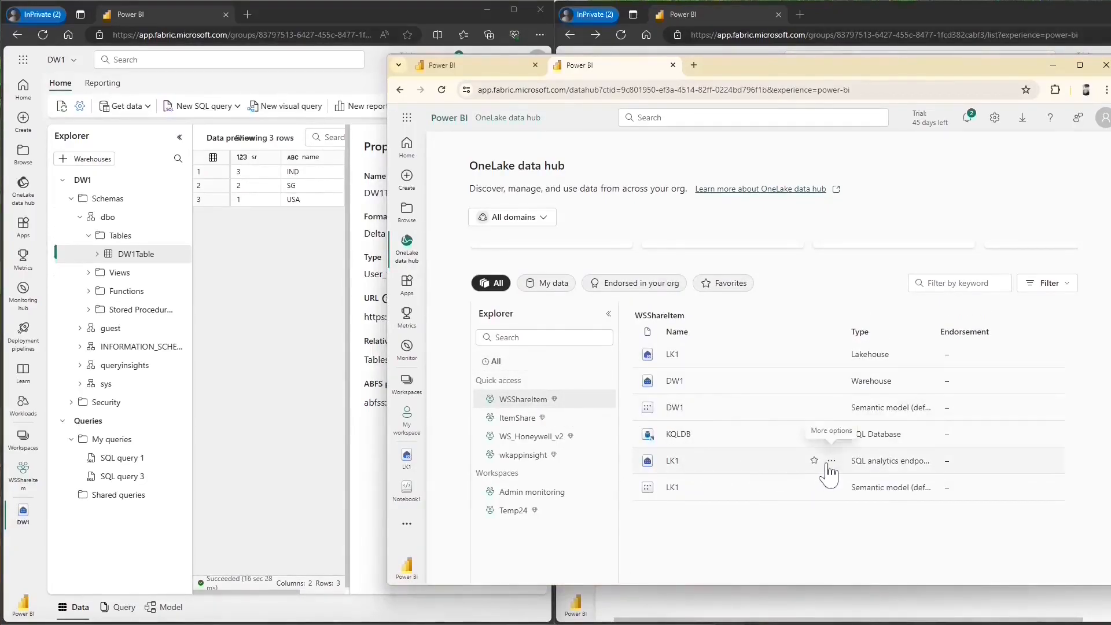
left_click(832, 461)
left_click(839, 246)
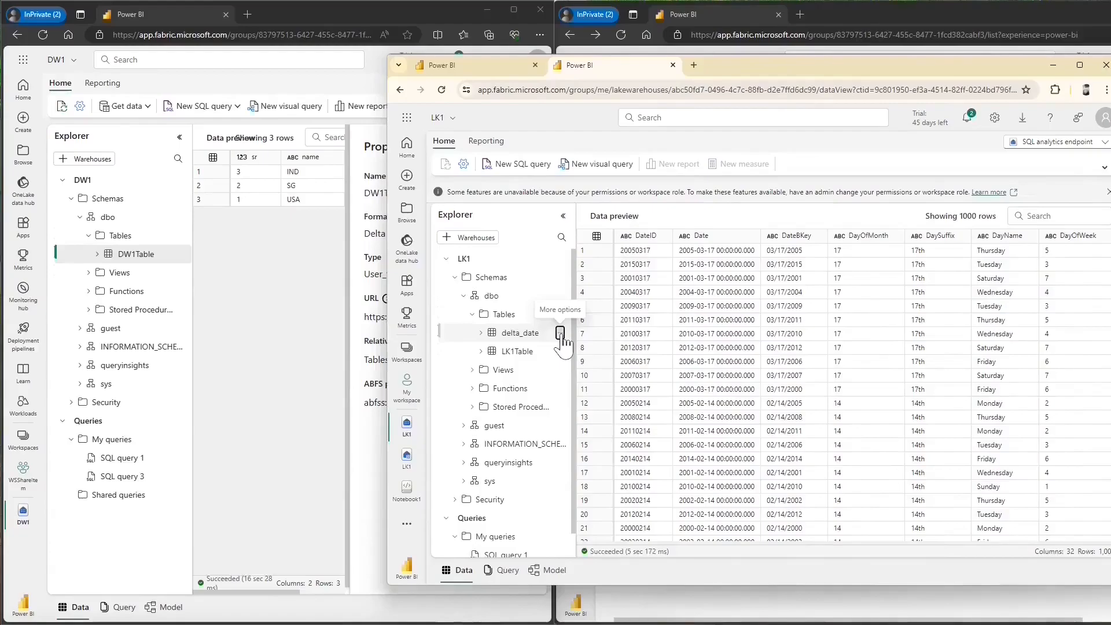
left_click(560, 333)
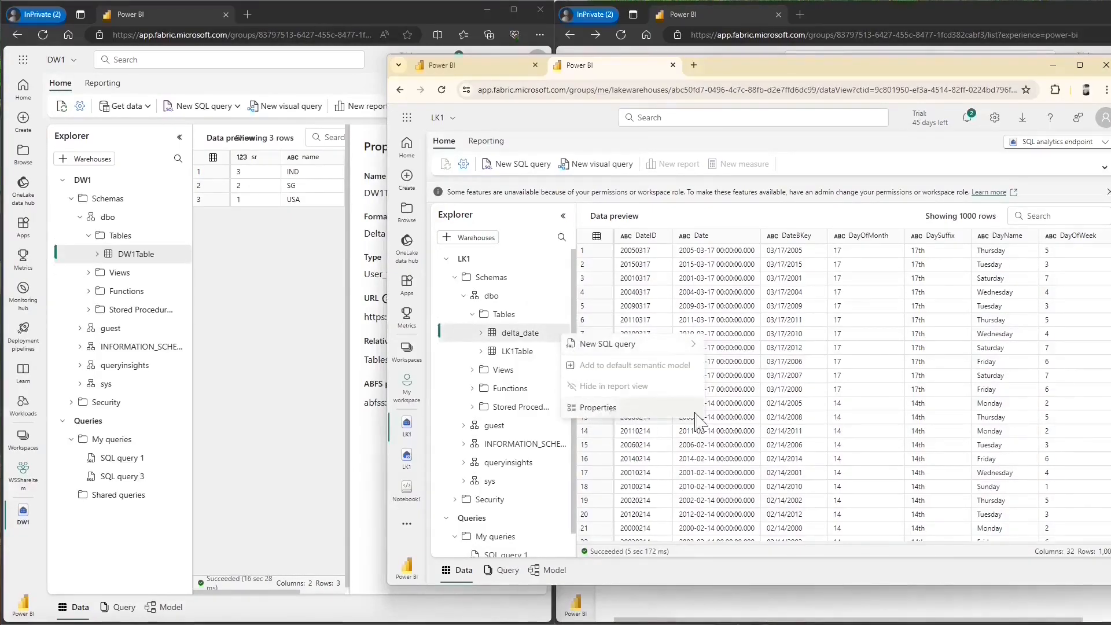
left_click(613, 408)
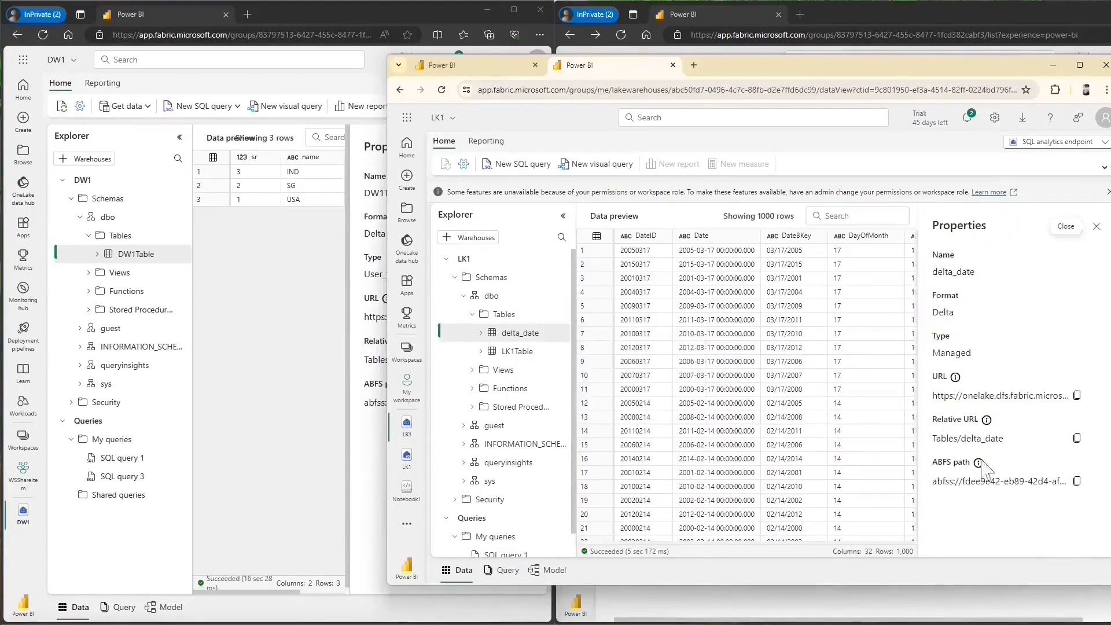
left_click(1078, 481)
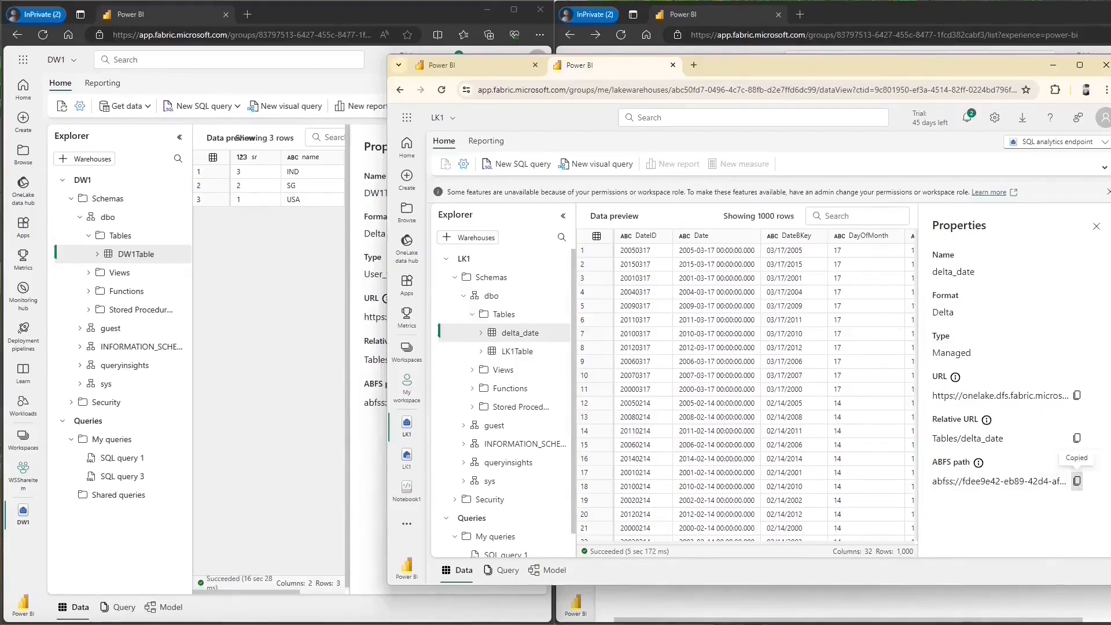
Add a code cell at the end of Notebook1 defining df with spark.read.format('delta').load and the copied delta_date path, and run it
left_click(406, 498)
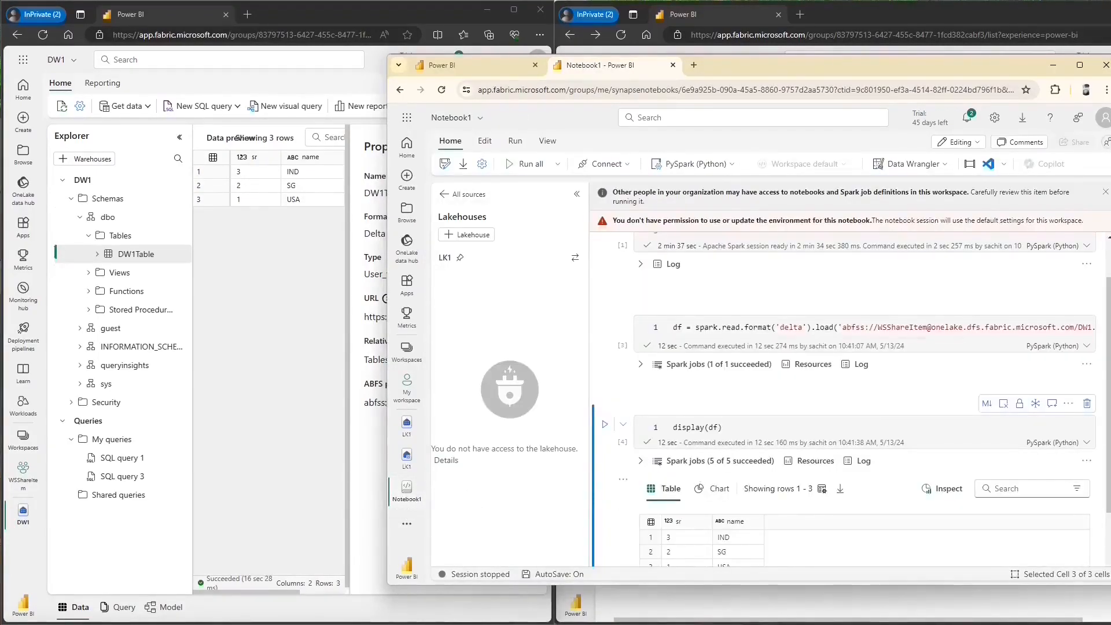
scroll(695, 466, "down", 3)
left_click(656, 449)
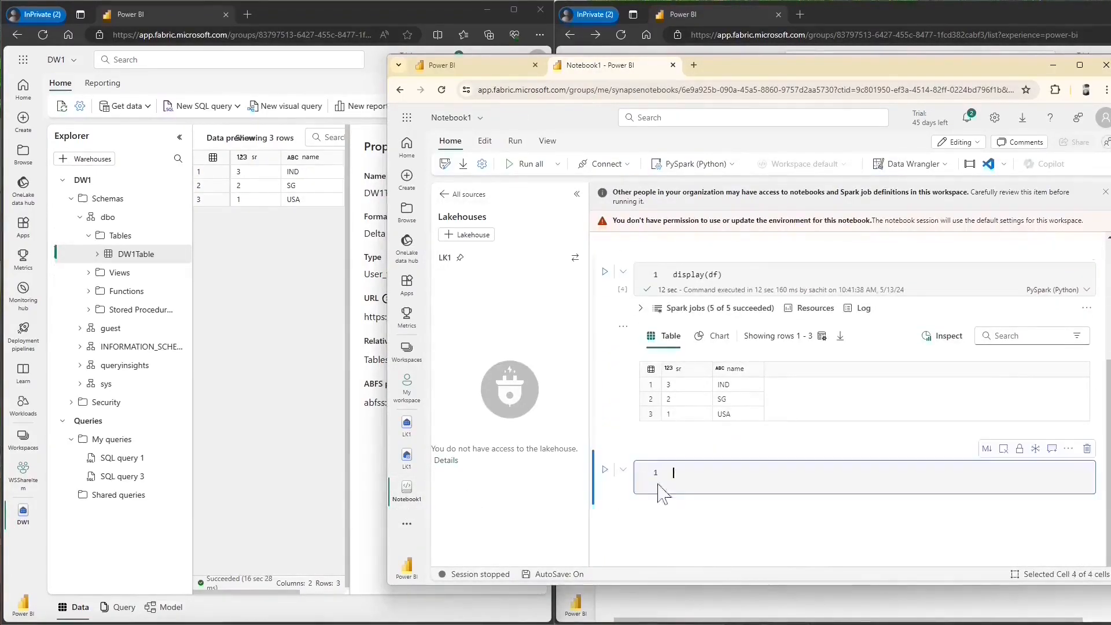
type("df")
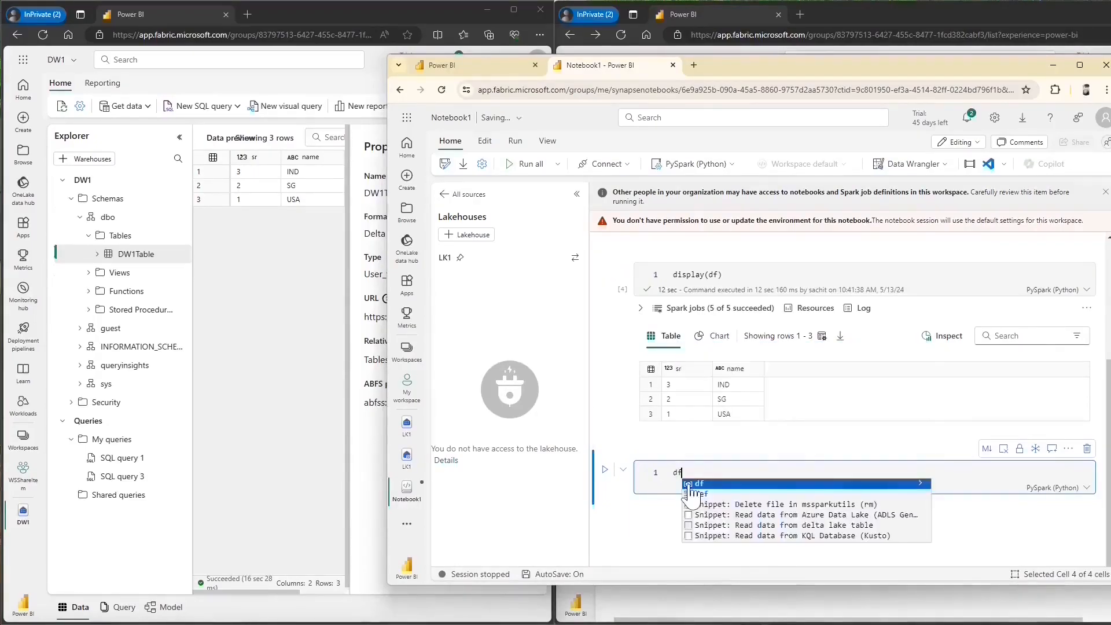
type(" = spark")
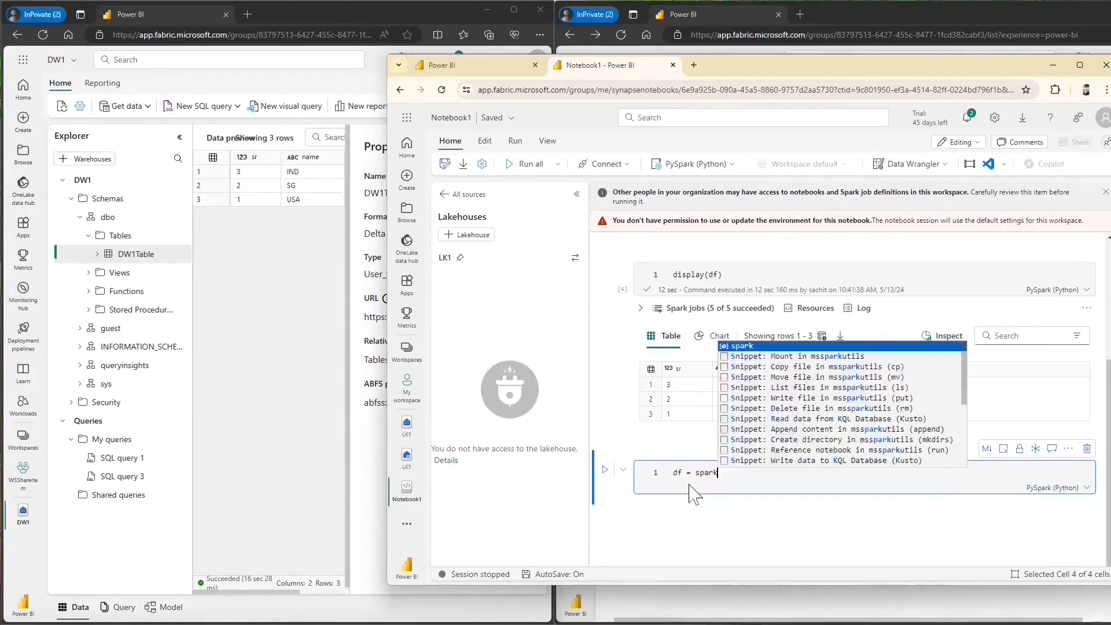
type(".read.")
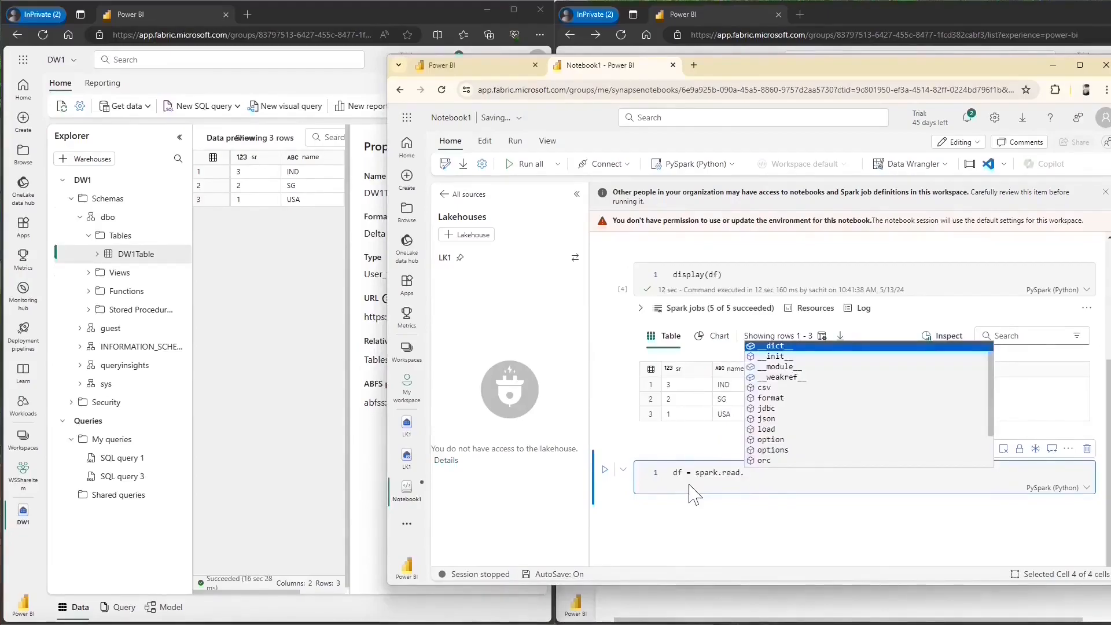
type("format('")
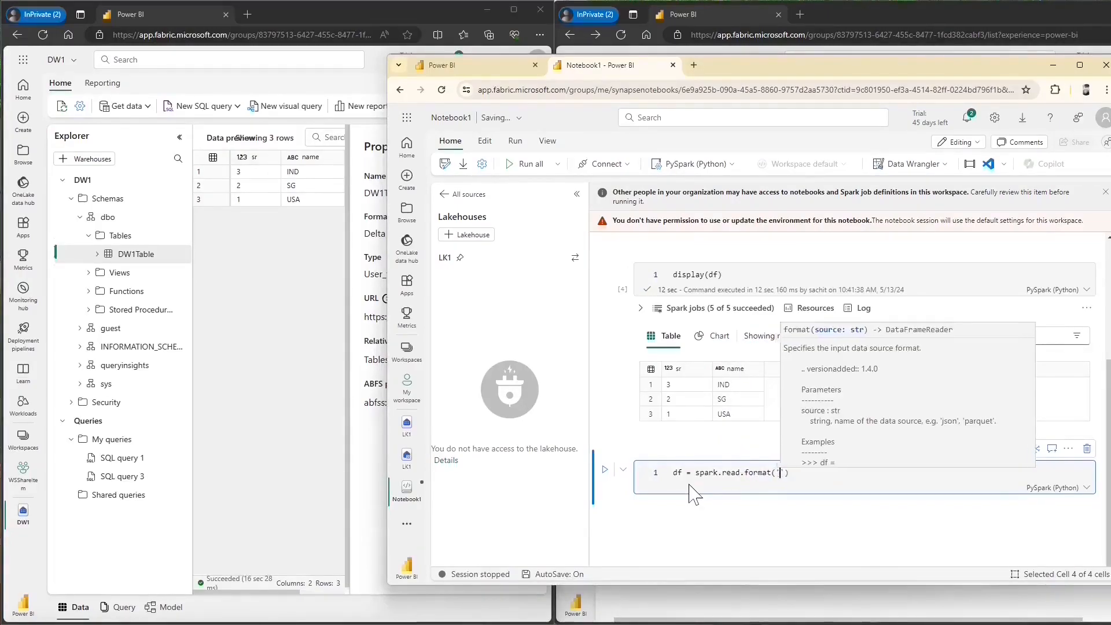
type("delta').loa")
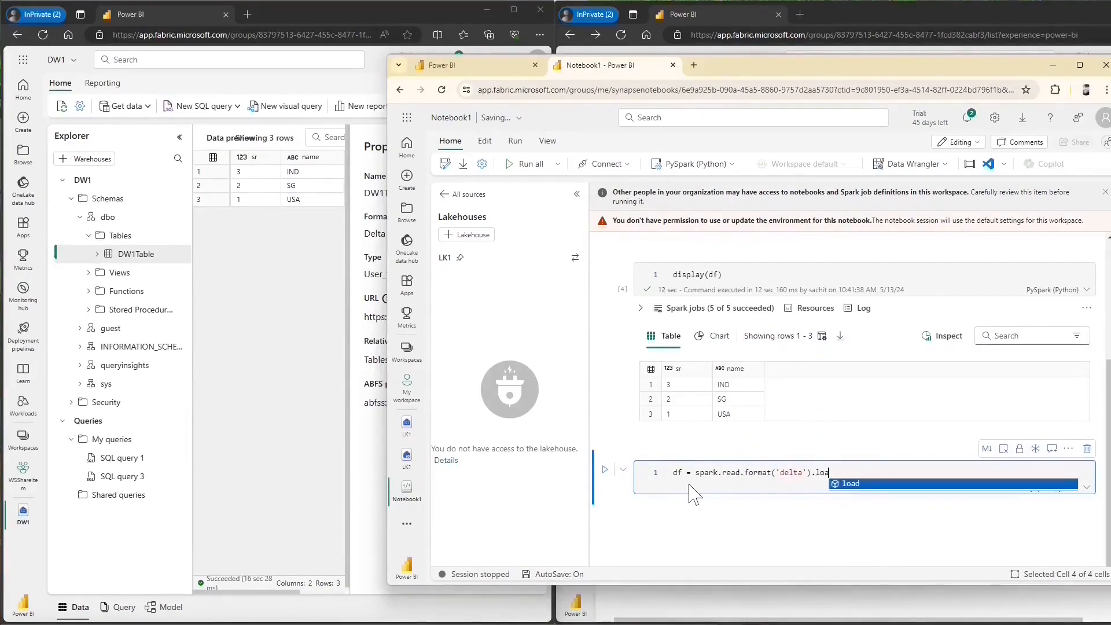
type("d('")
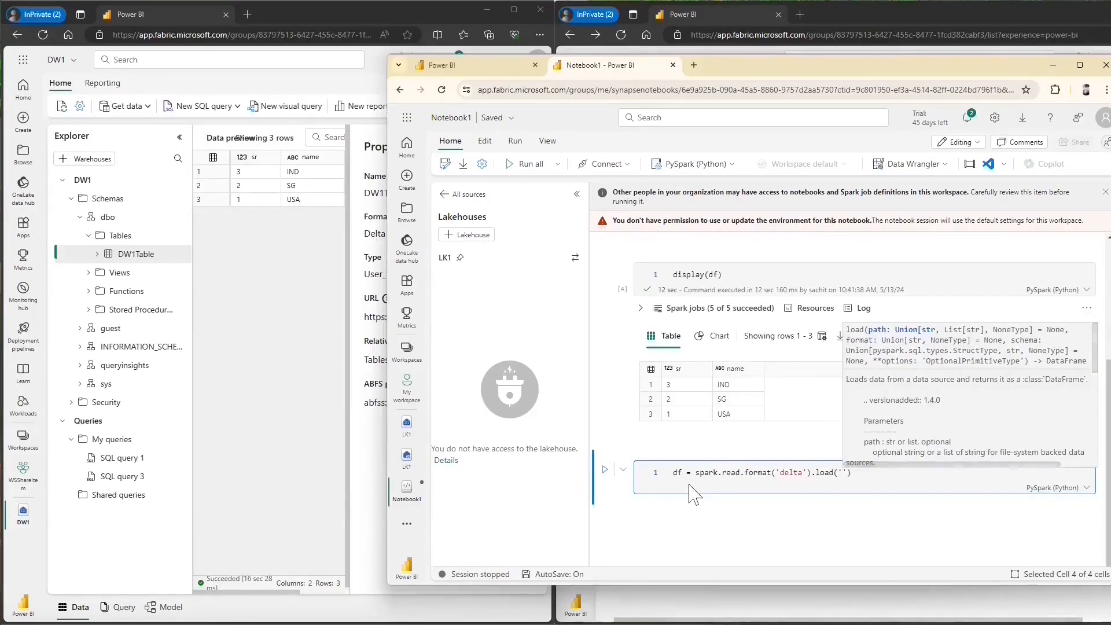
key("ctrl+v")
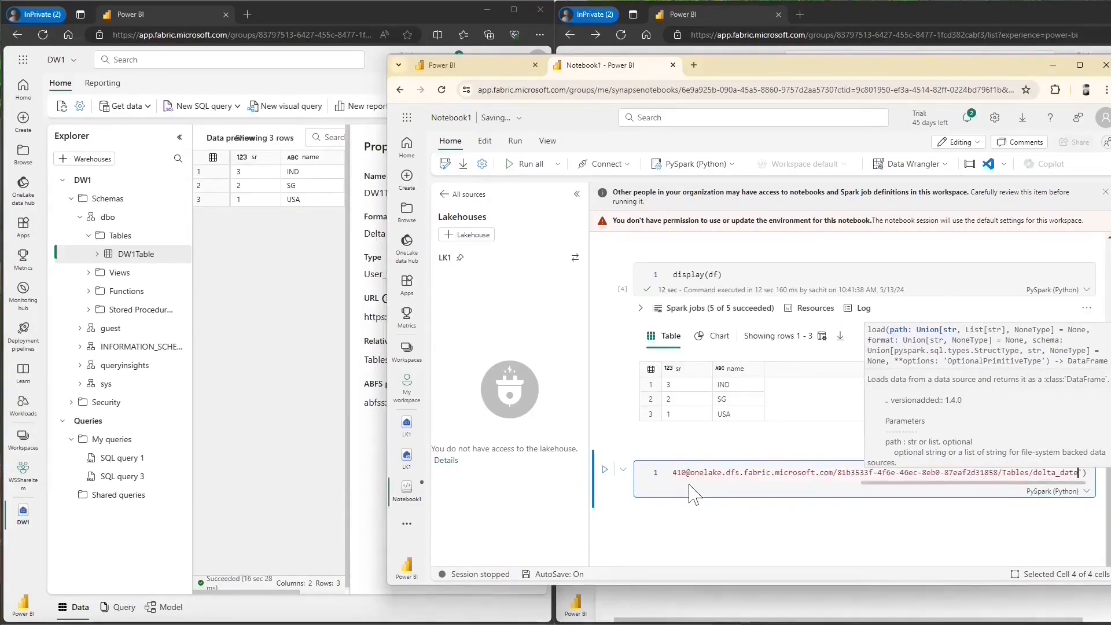
key("ctrl+Return")
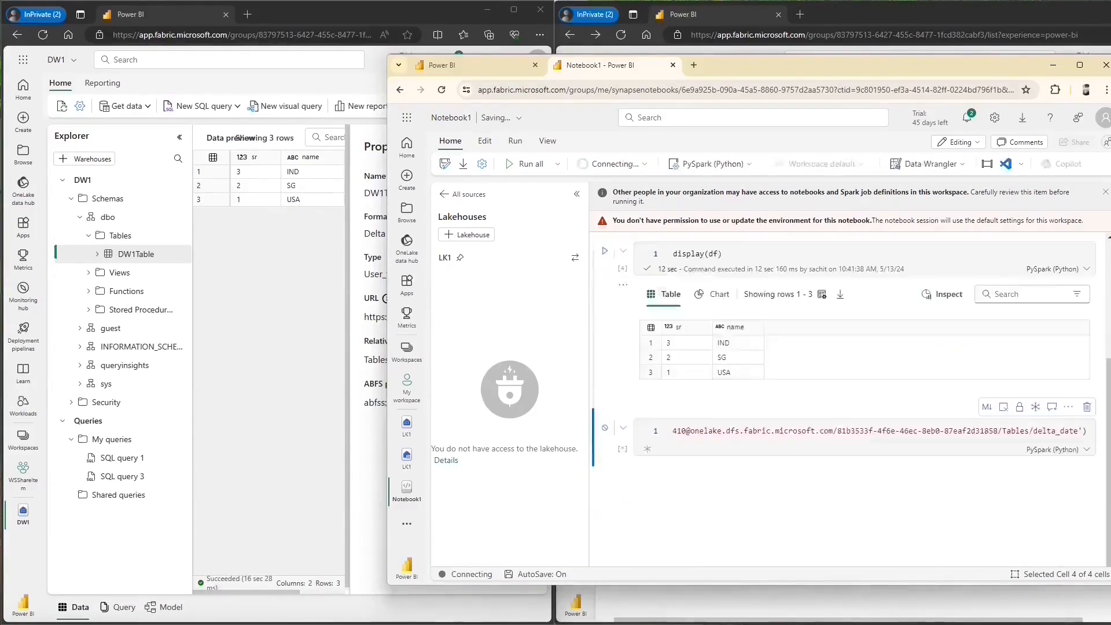
left_click_drag(892, 440, 920, 430)
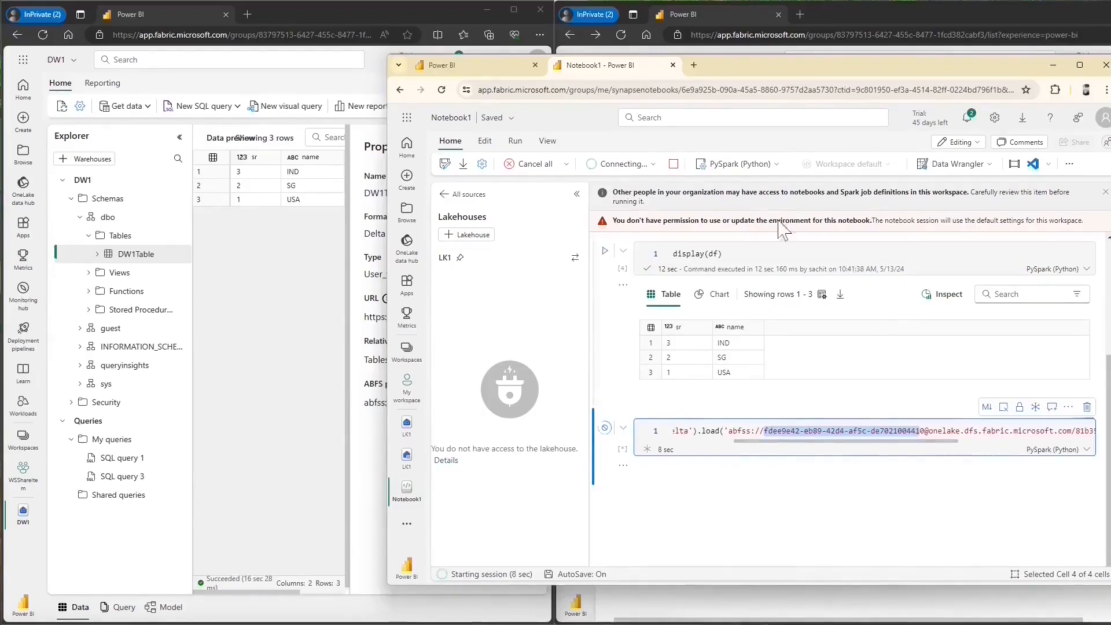
In the admin's window, open lakehouse LK1 from the WSShareItem workspace and copy the ABFS path from delta_date's properties
left_click(849, 9)
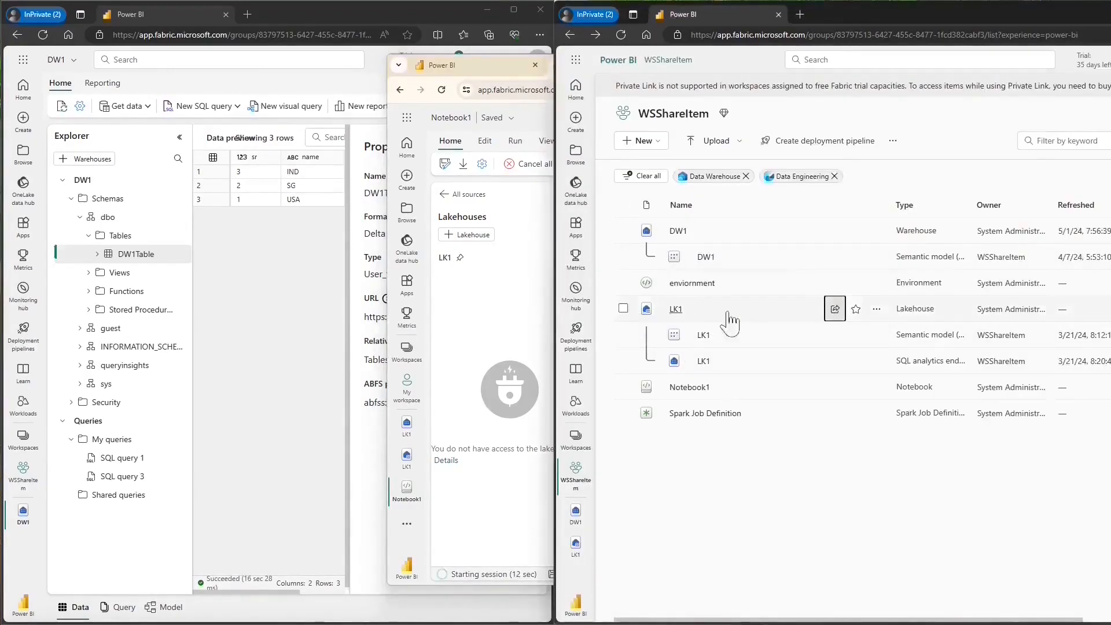
left_click(677, 311)
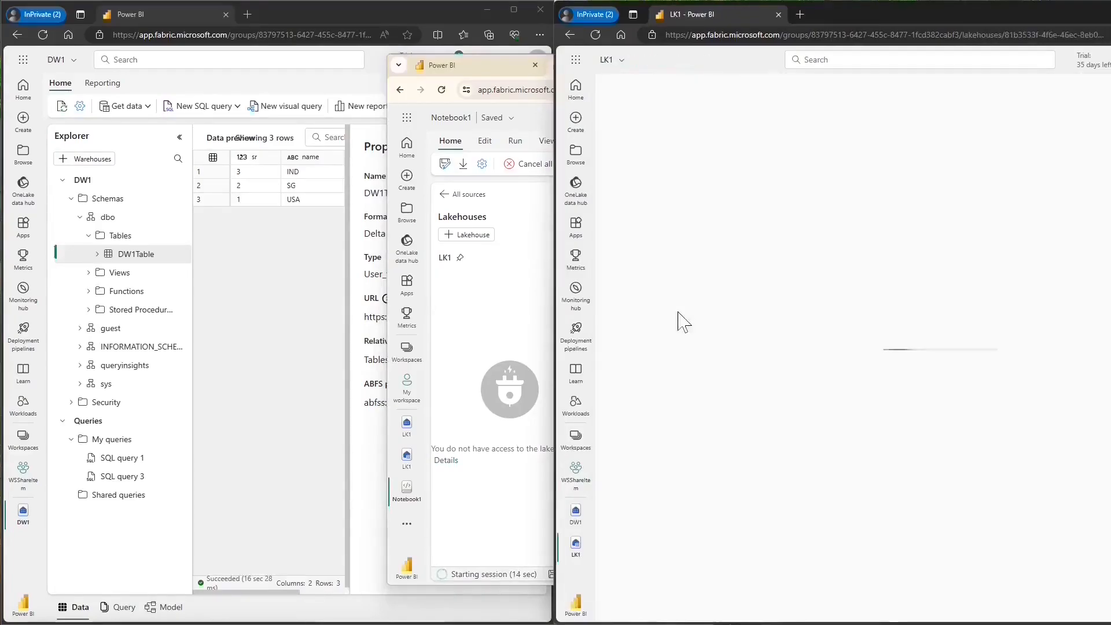
left_click(732, 217)
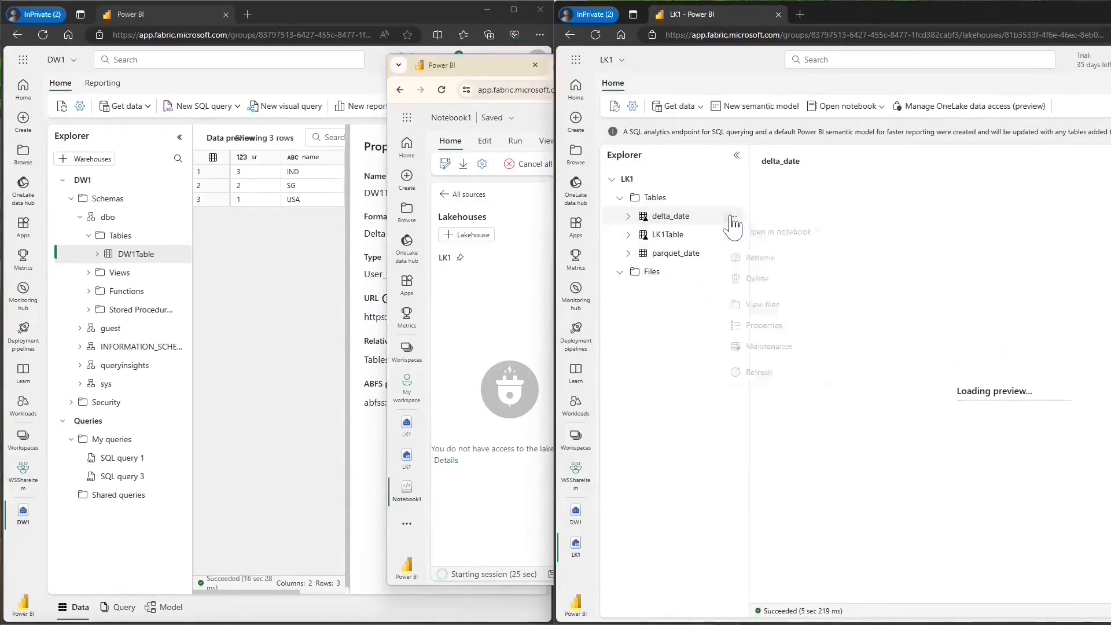
left_click(775, 334)
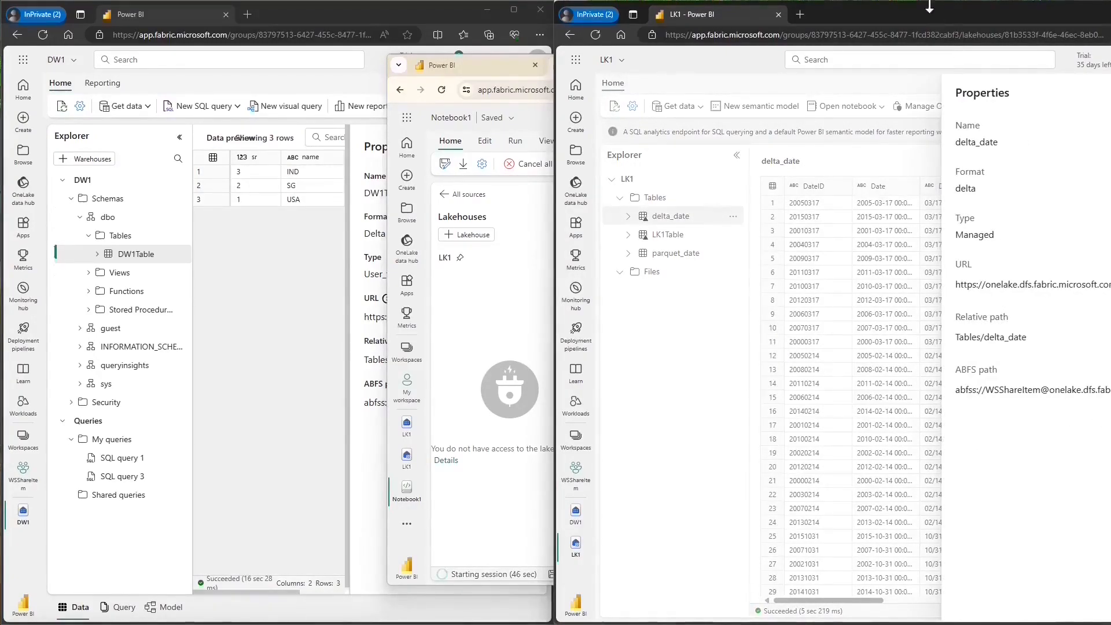
left_click_drag(929, 7, 743, 17)
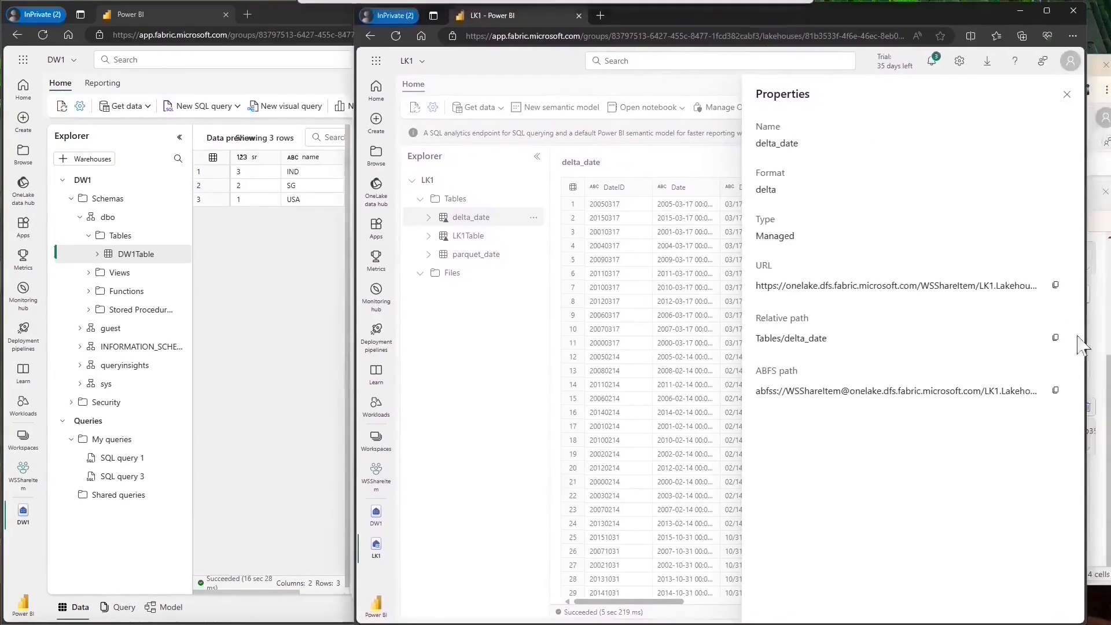
left_click(1055, 390)
left_click_drag(839, 18, 1024, 12)
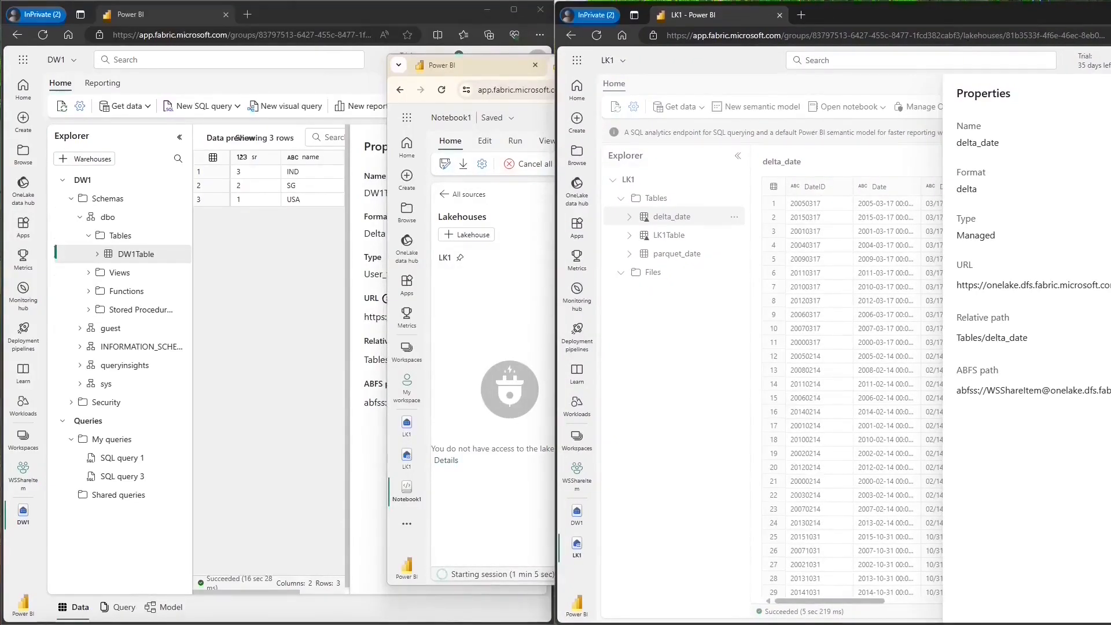
left_click(473, 67)
left_click(598, 65)
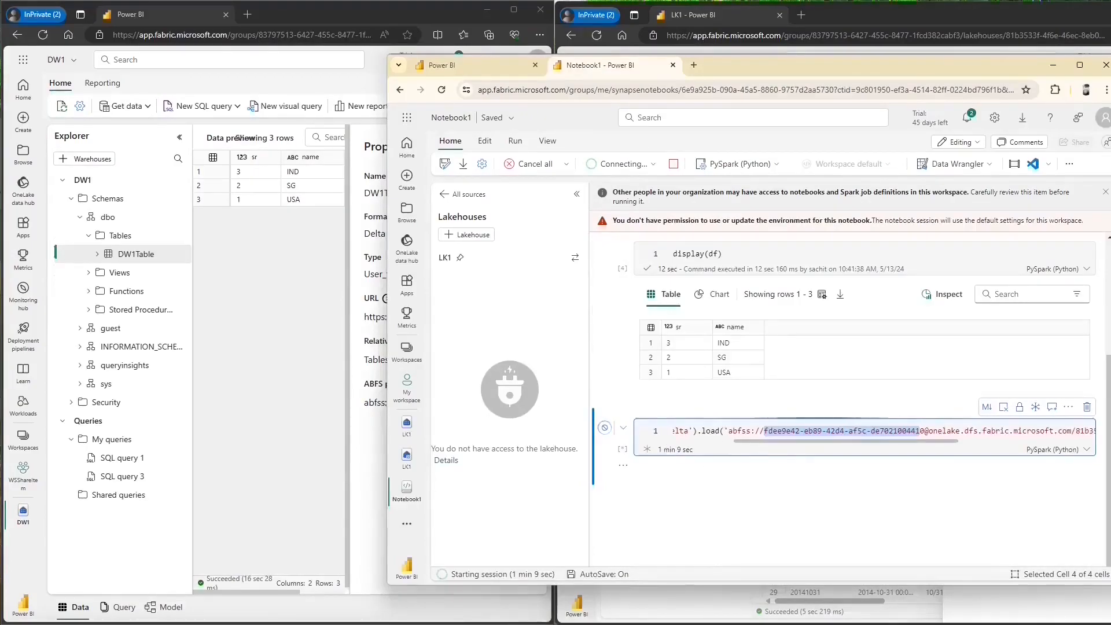
left_click_drag(729, 431, 1078, 431)
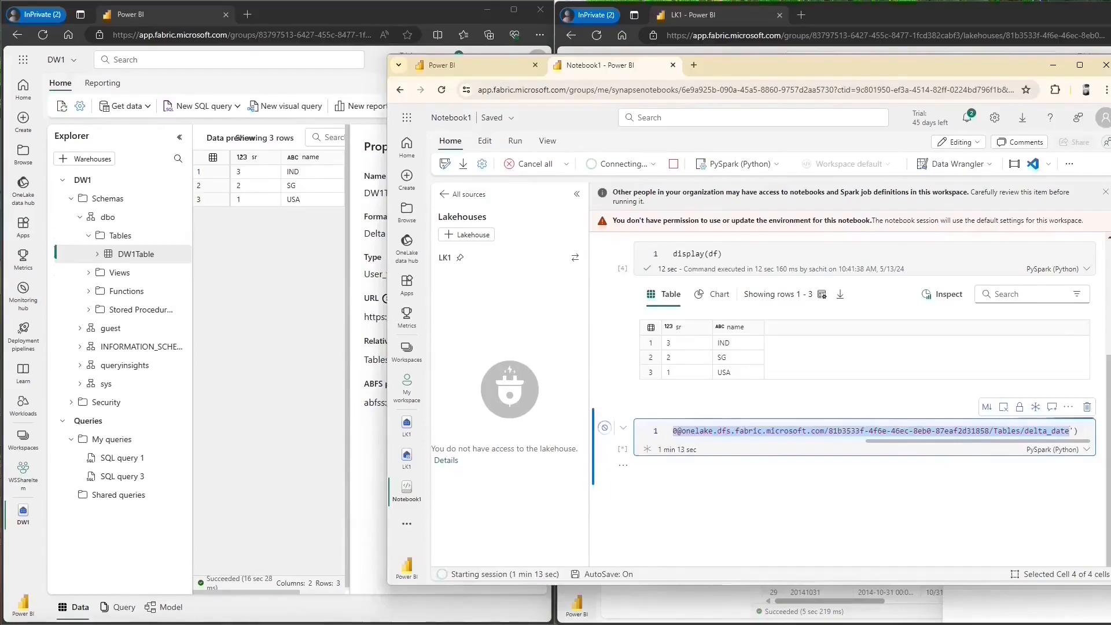
key("ctrl+v")
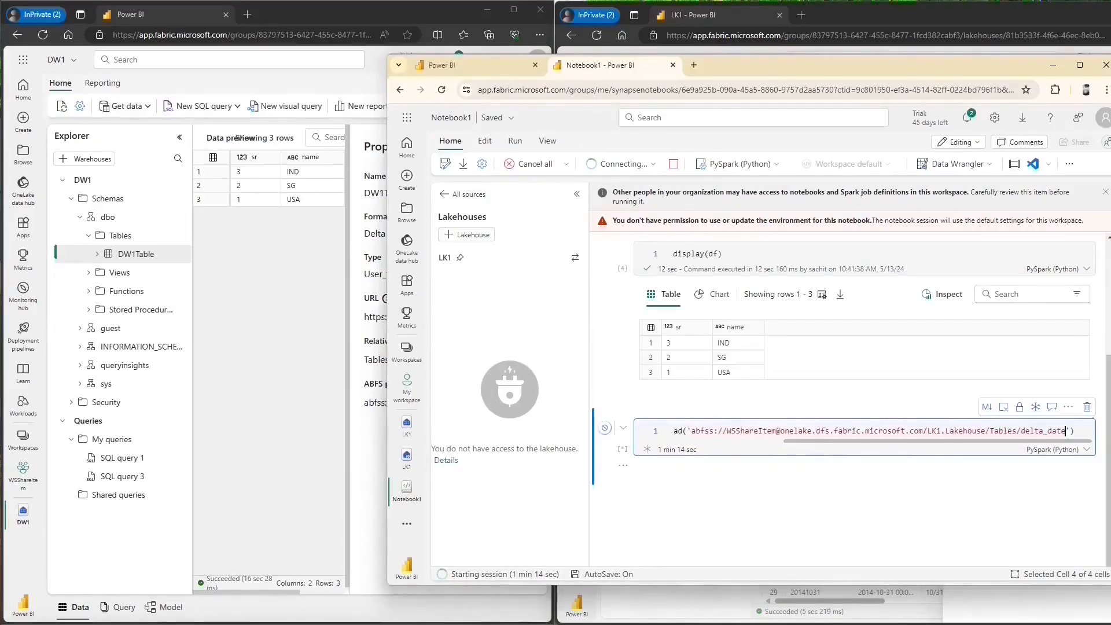
left_click(604, 428)
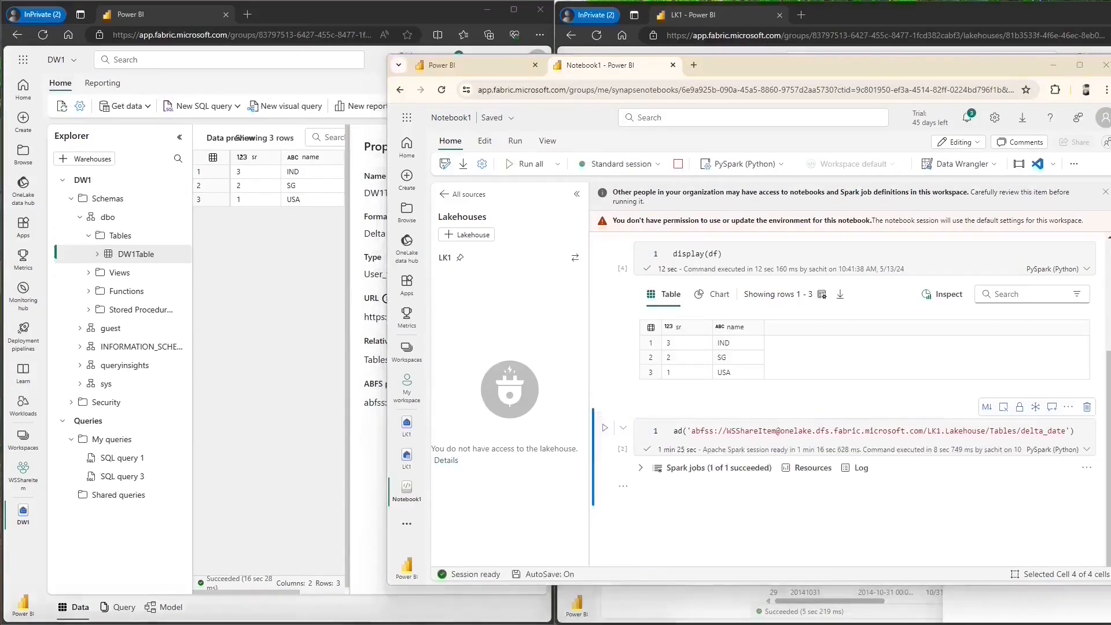
Add a code cell containing display(df) at the end of Notebook1, run it and view the resulting table
left_click(655, 507)
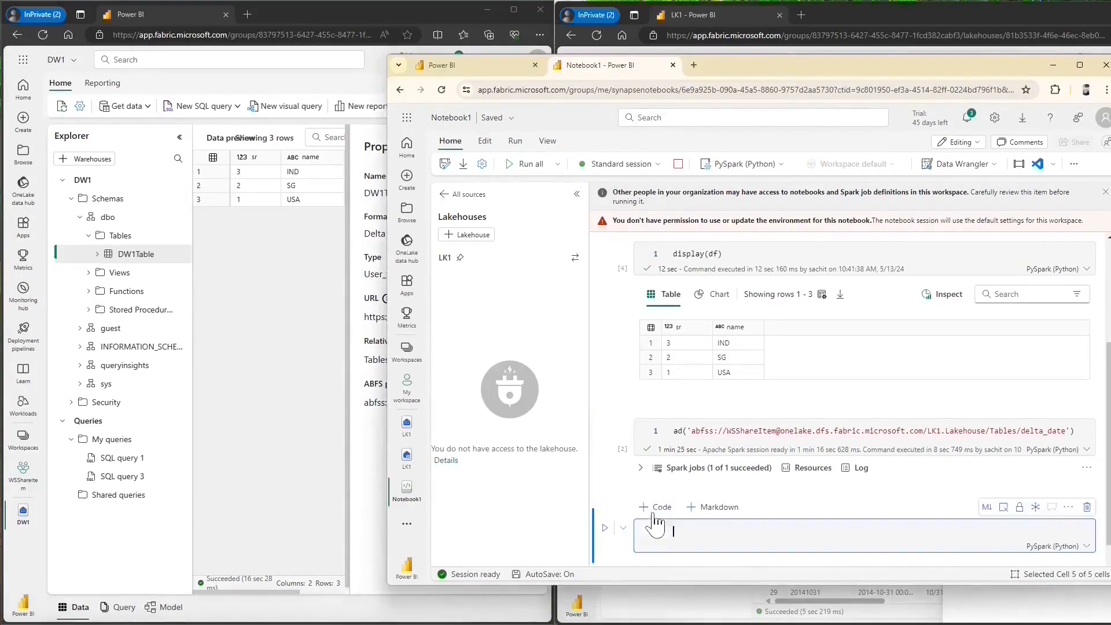
type("disp")
type("lay")
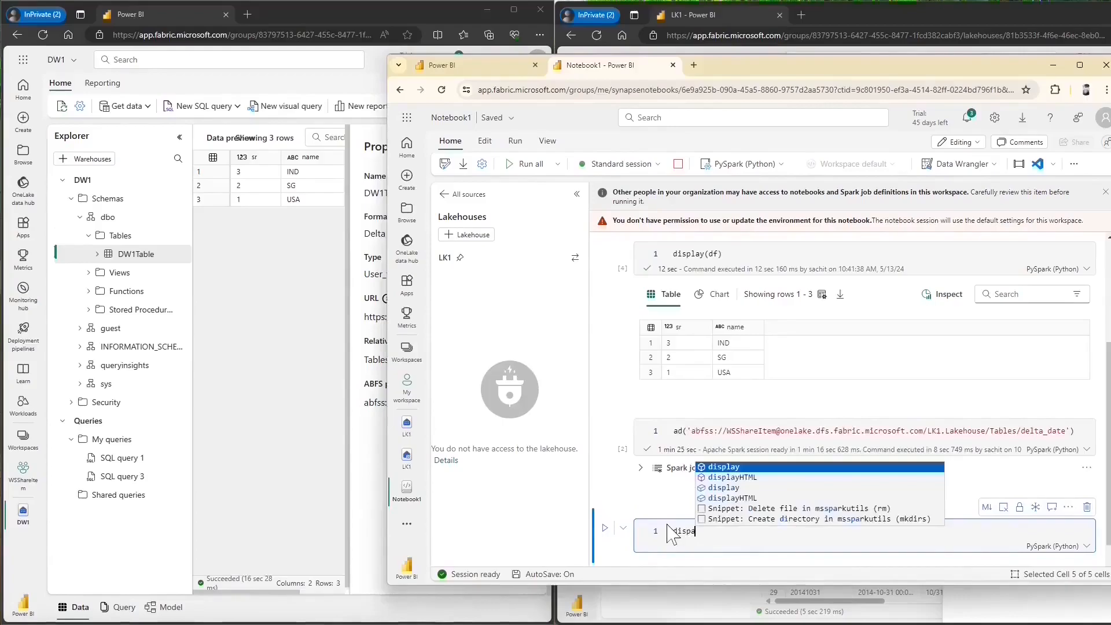
type("(df")
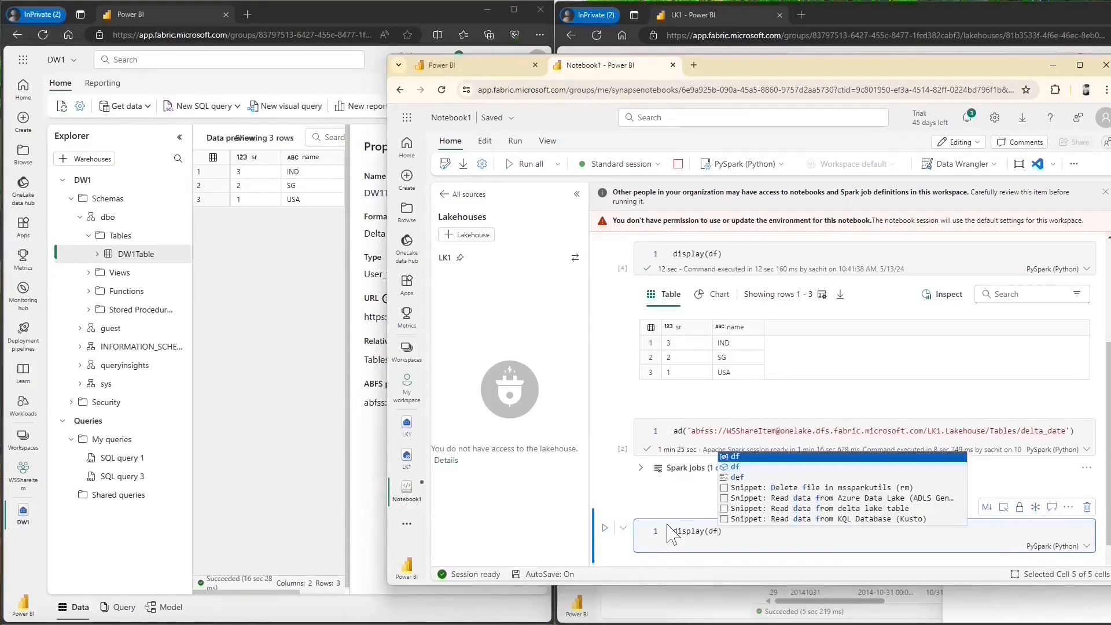
left_click(604, 528)
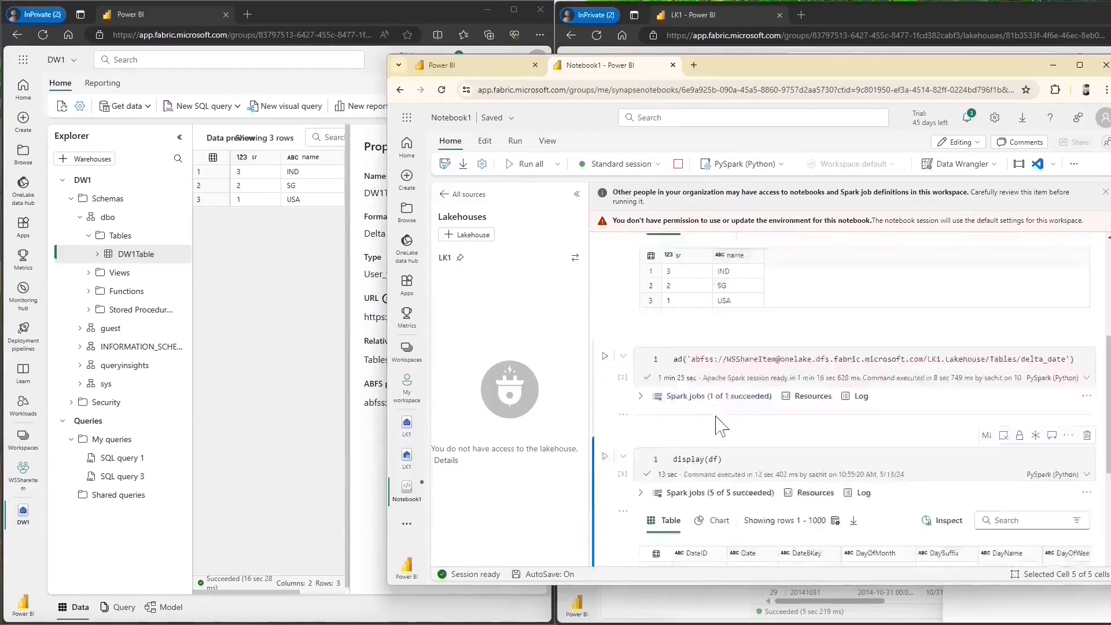
scroll(721, 427, "down", 2)
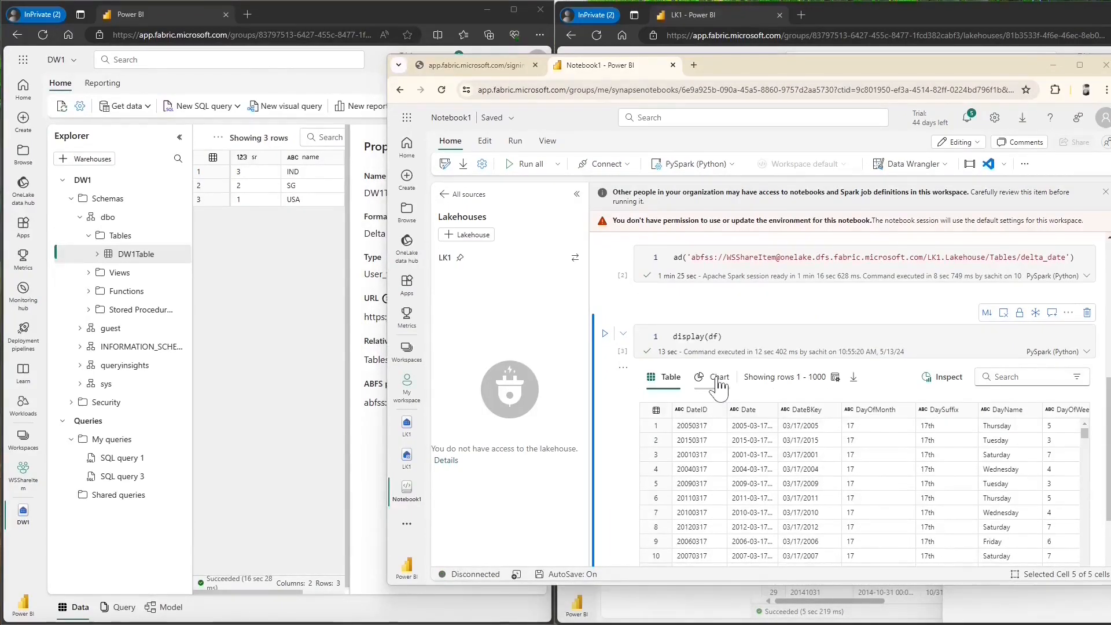
In the recipient's OneLake data hub, check which report options are available for the DW1 and LK1 semantic models in WSShareItem
left_click(413, 255)
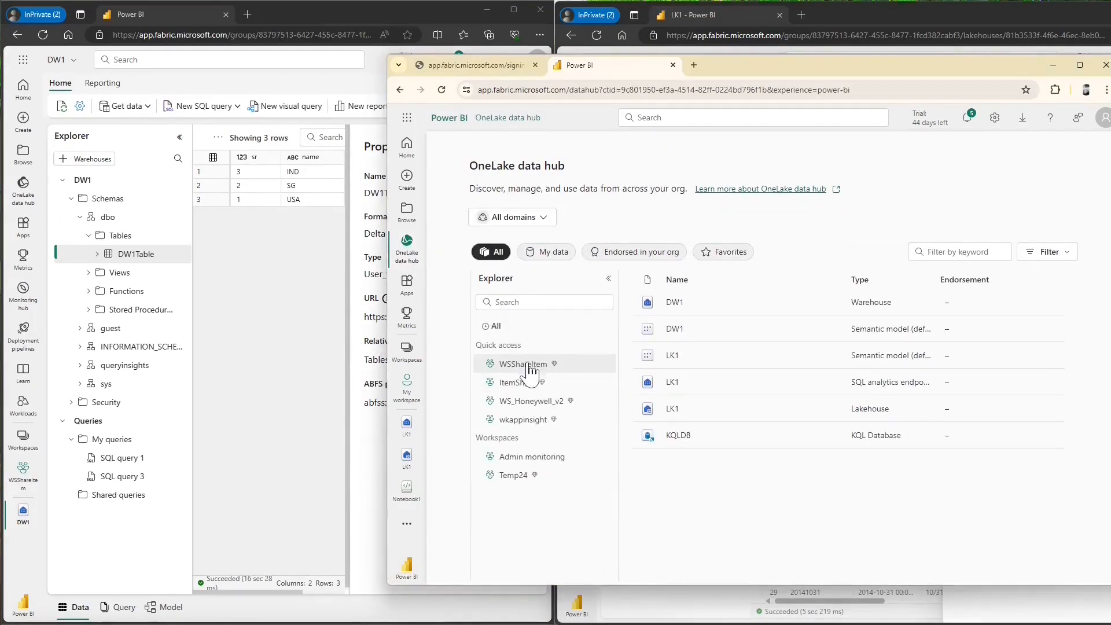
left_click(528, 366)
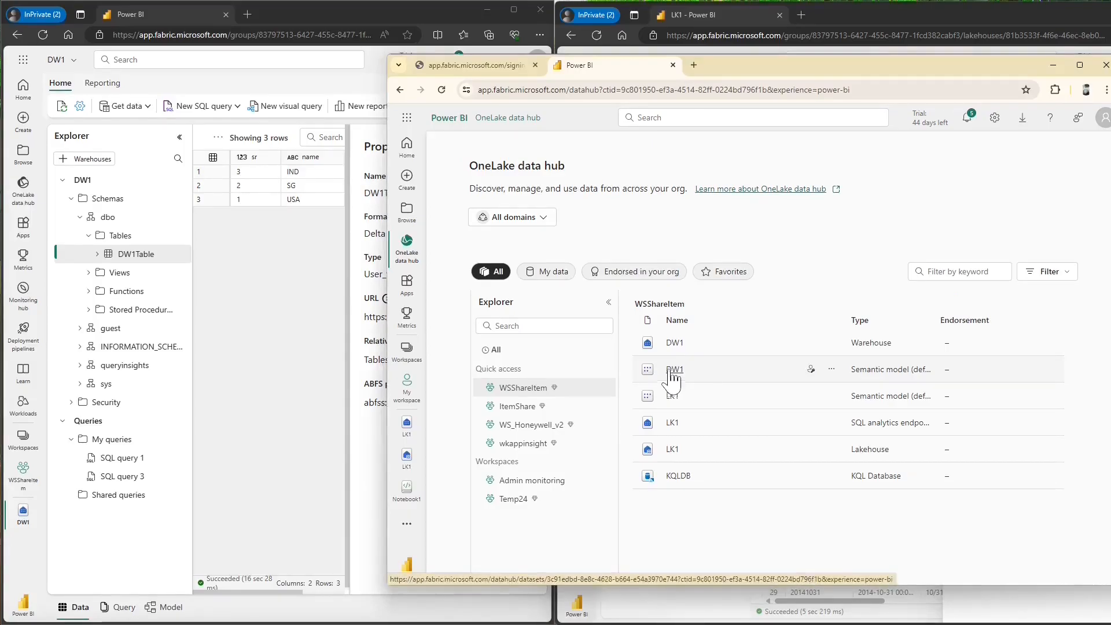
left_click(831, 369)
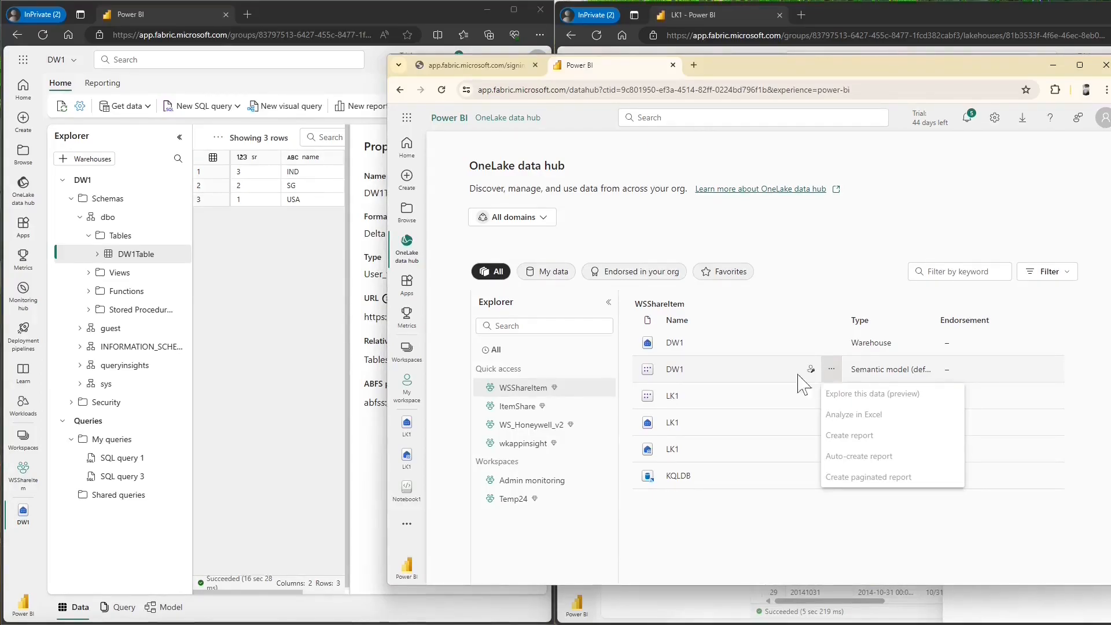
left_click(779, 411)
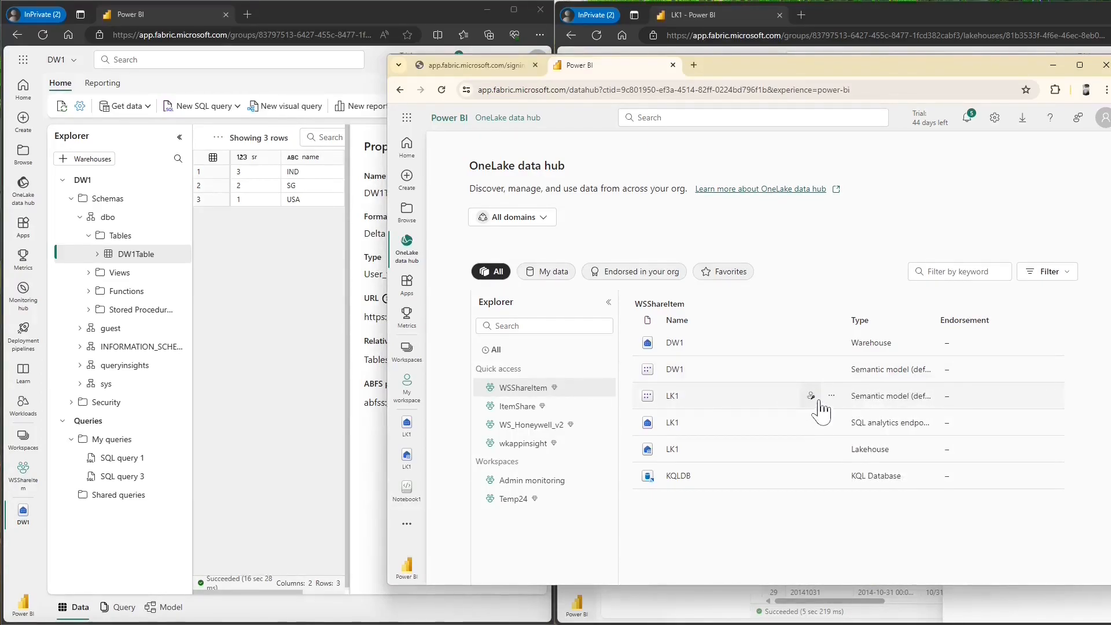
left_click(832, 396)
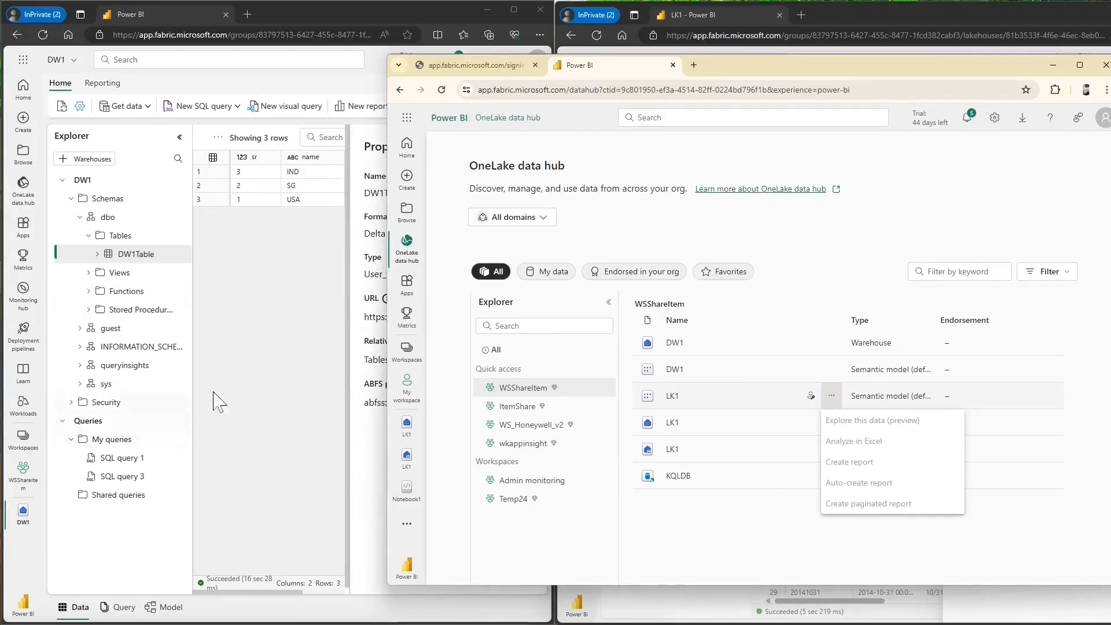
Open the WSShareItem workspace in both admin browser windows
left_click(169, 445)
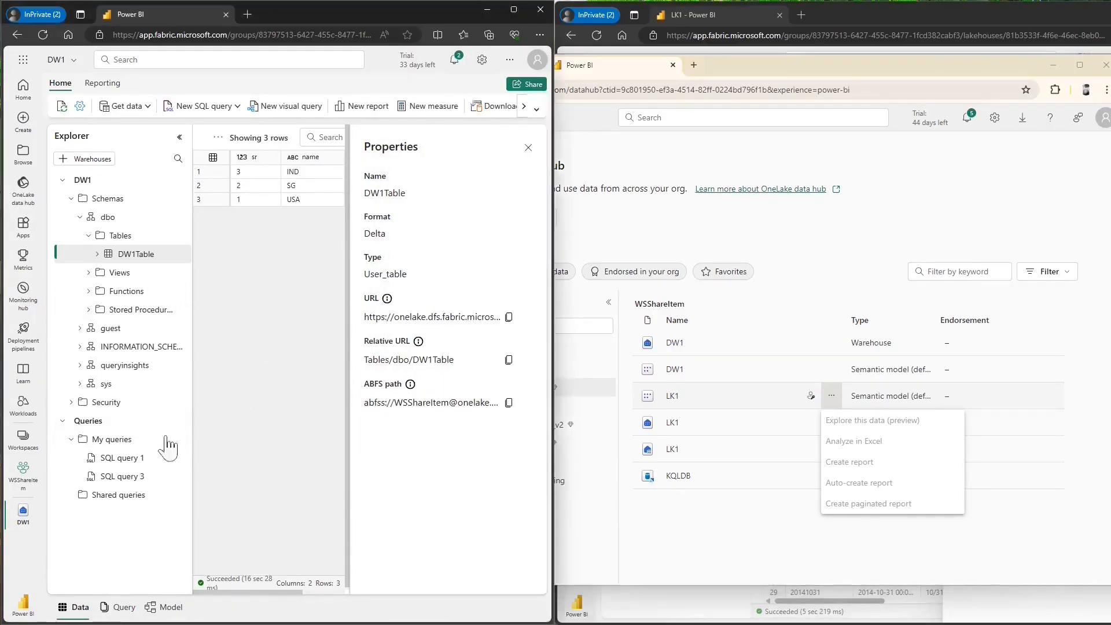
left_click(25, 472)
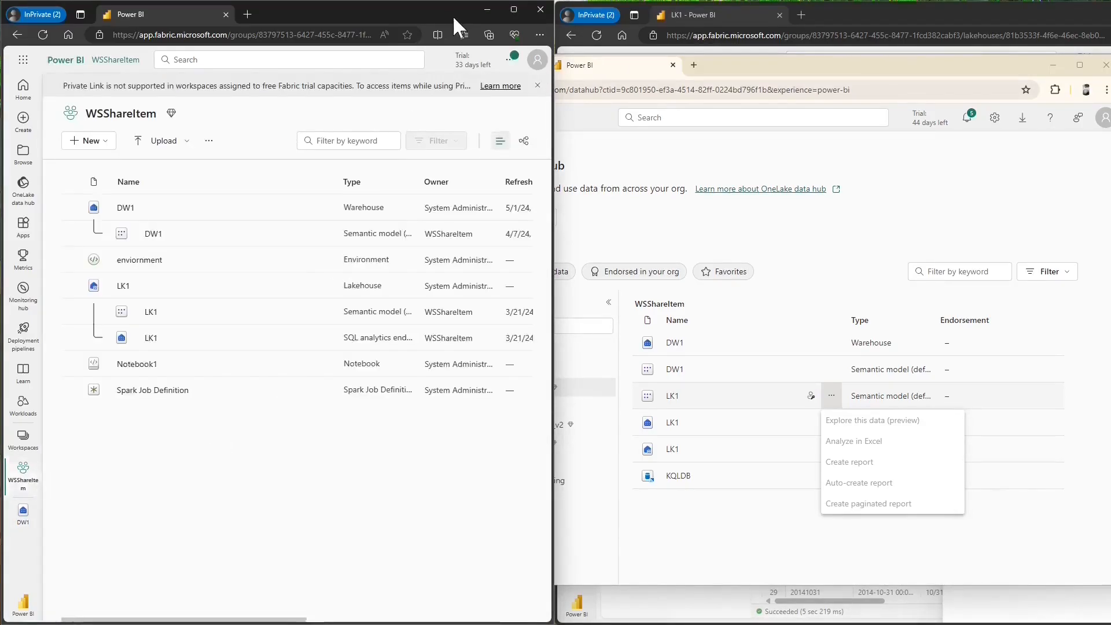
left_click(849, 11)
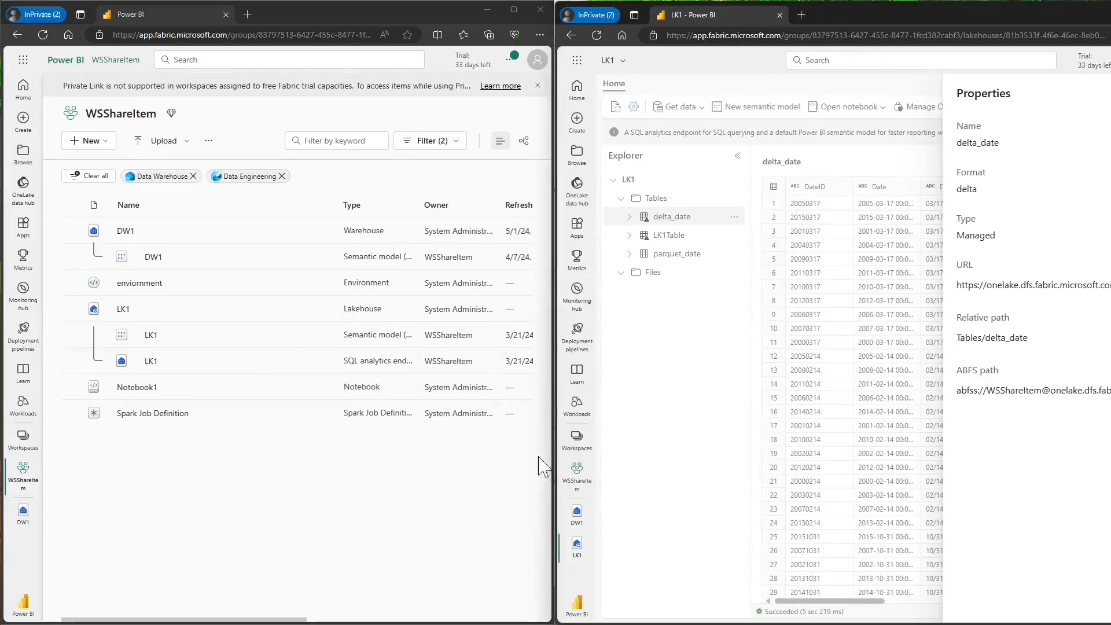
left_click(579, 476)
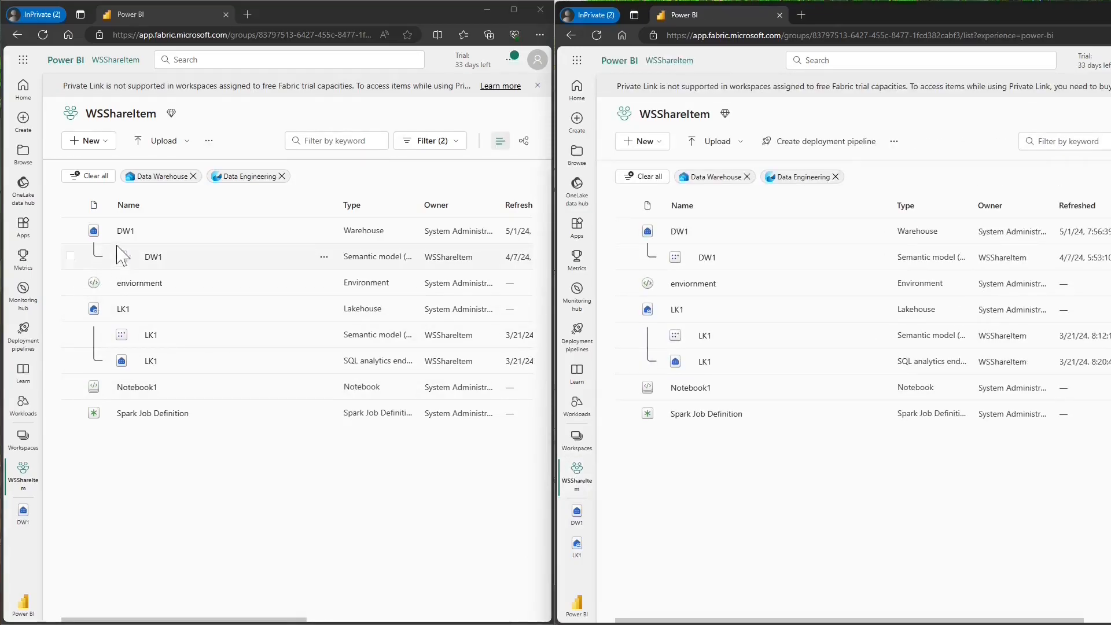
Share warehouse DW1 with the recipient, granting only the permission to build reports on the default semantic model
left_click(274, 230)
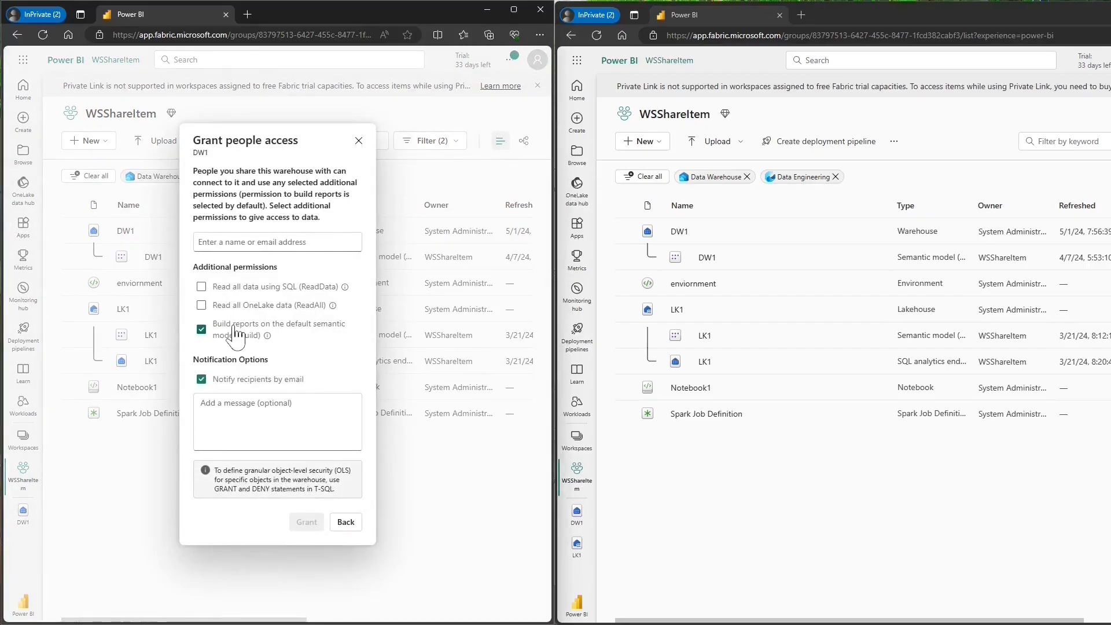
left_click(249, 243)
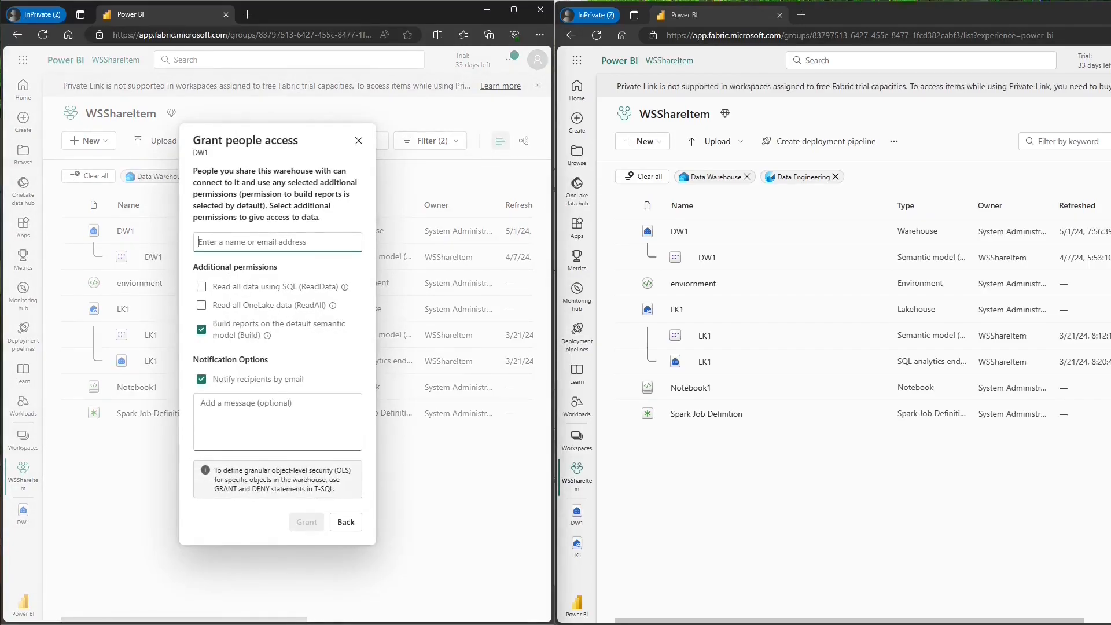
type("sachit")
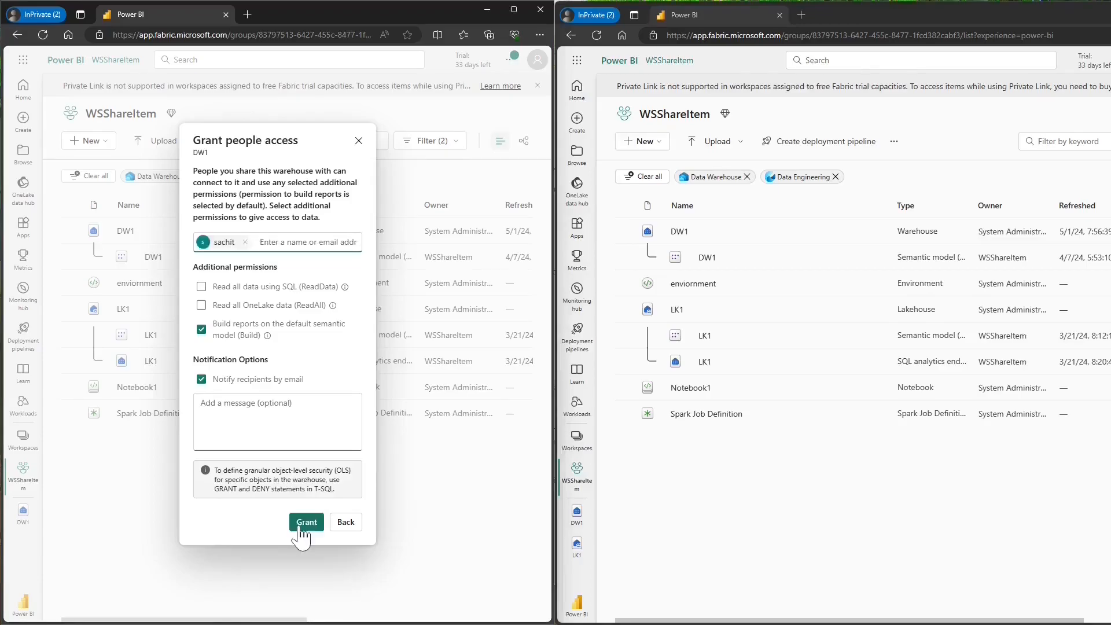
left_click(302, 523)
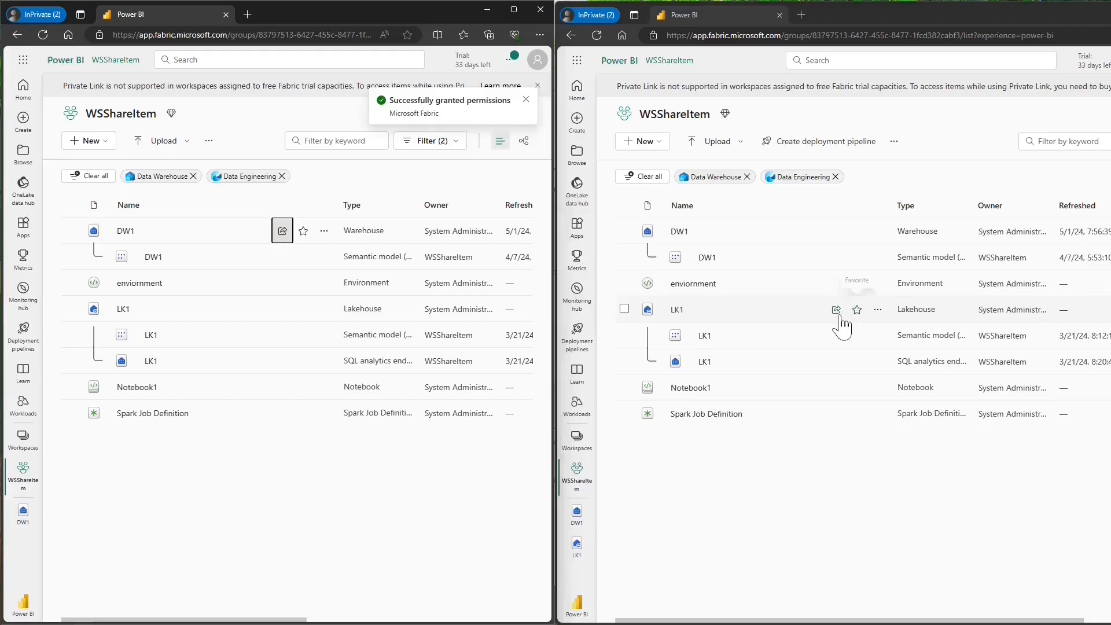
Share lakehouse LK1 with the recipient, granting only the permission to build reports on the default semantic model
left_click(836, 310)
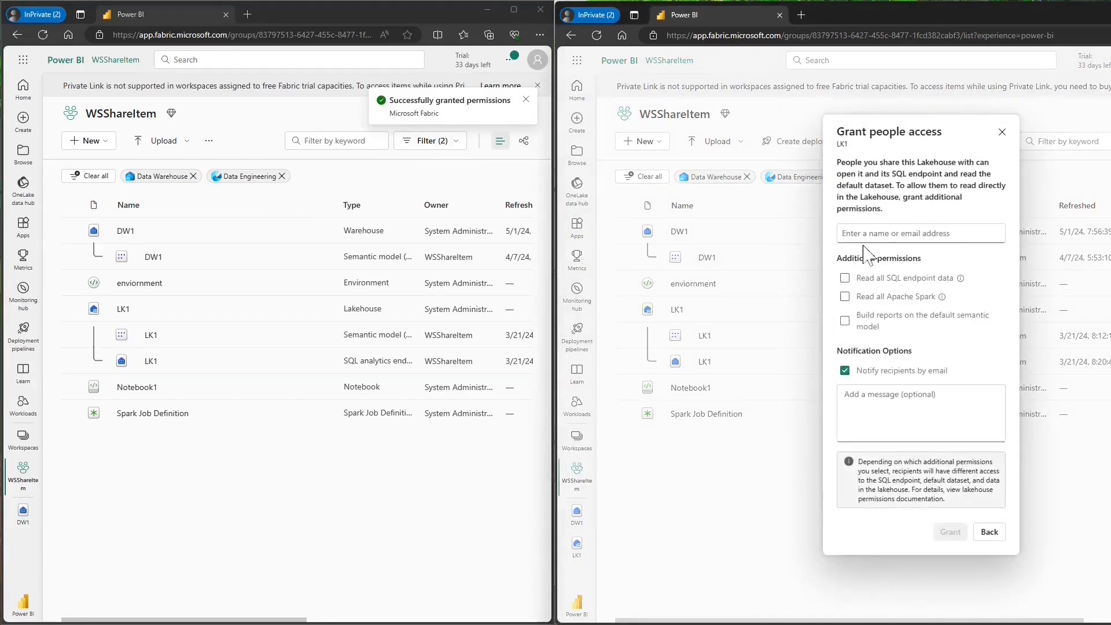
type("sach")
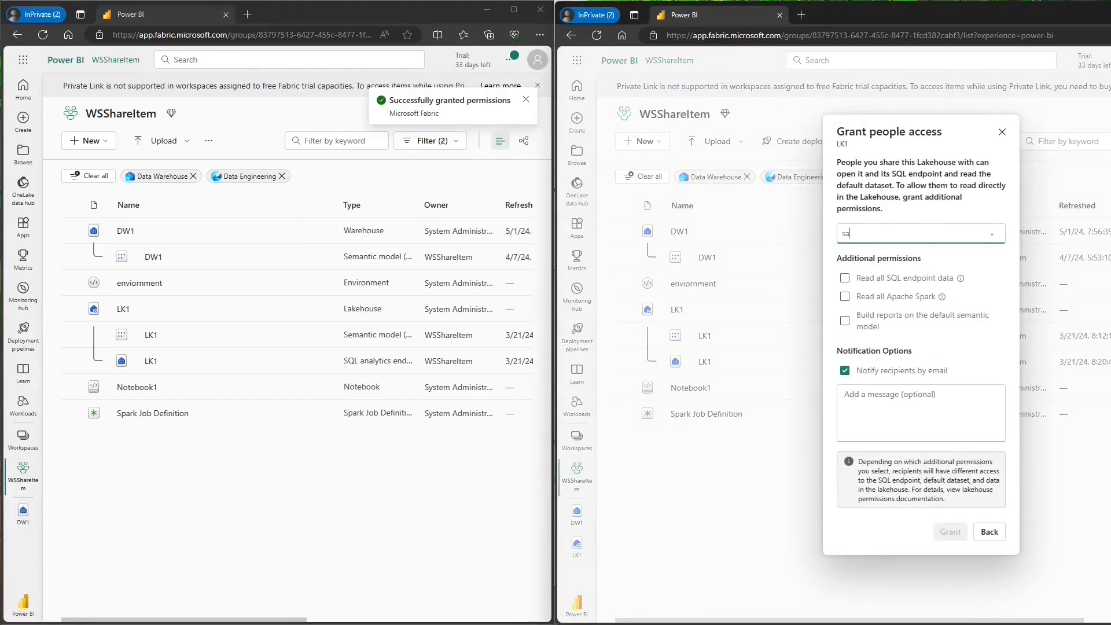
left_click(845, 318)
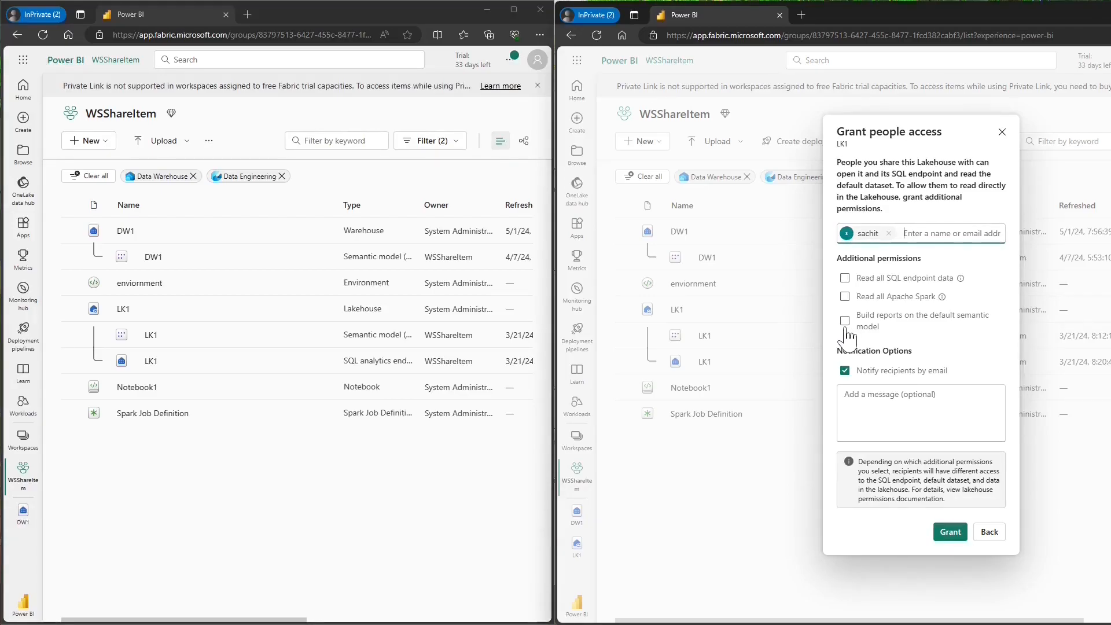
left_click(845, 321)
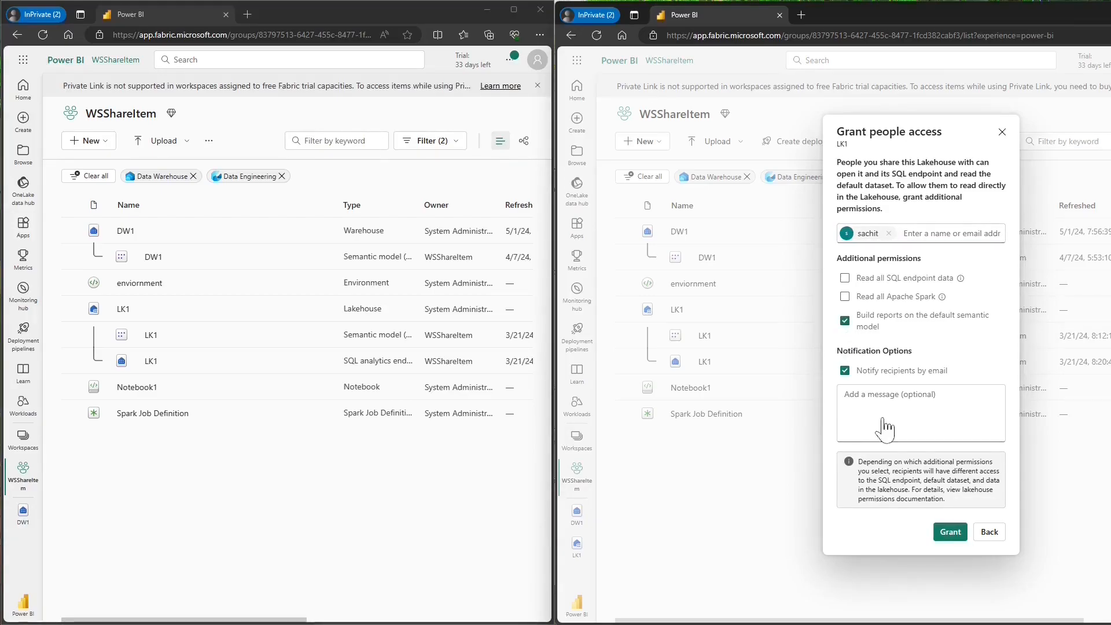
left_click(950, 532)
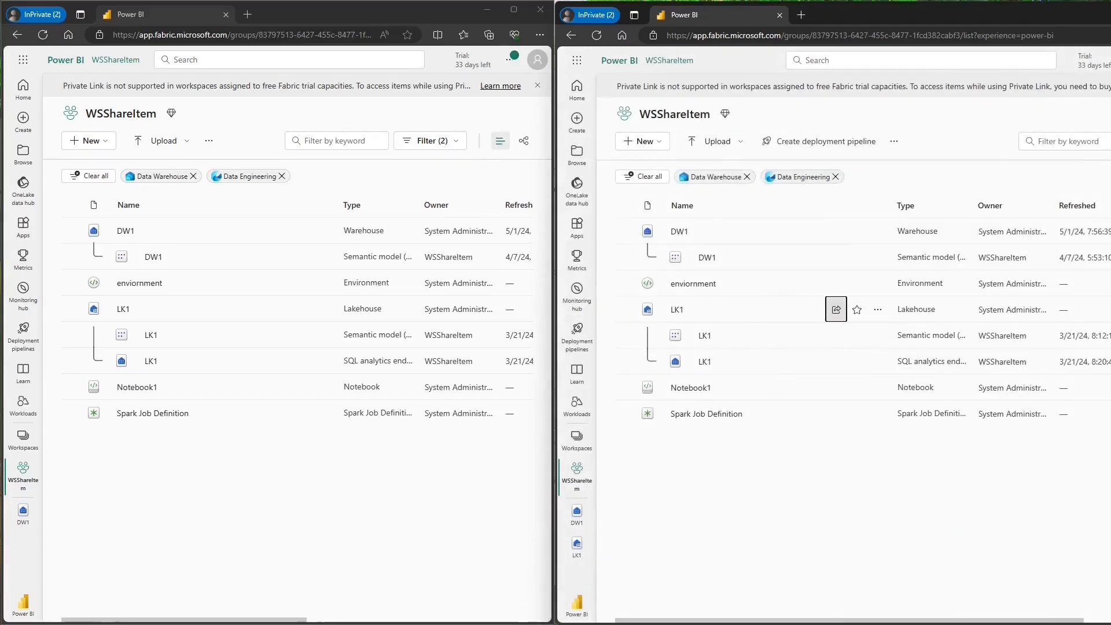
Reload the recipient's OneLake data hub and check the report options of LK1's semantic model in WSShareItem
key("alt+Tab")
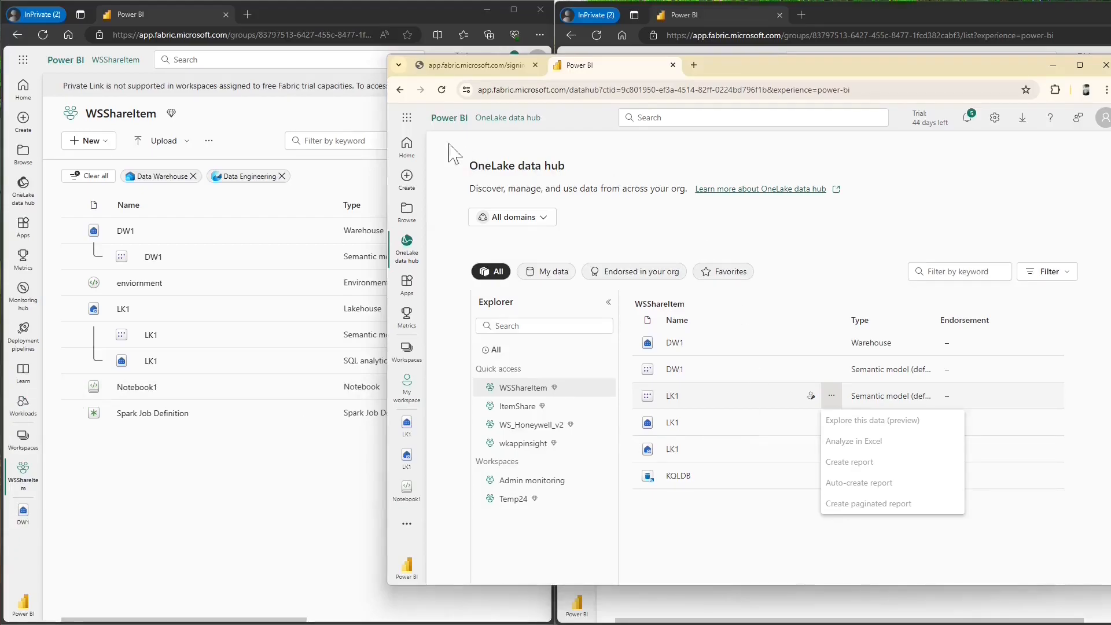
left_click(441, 91)
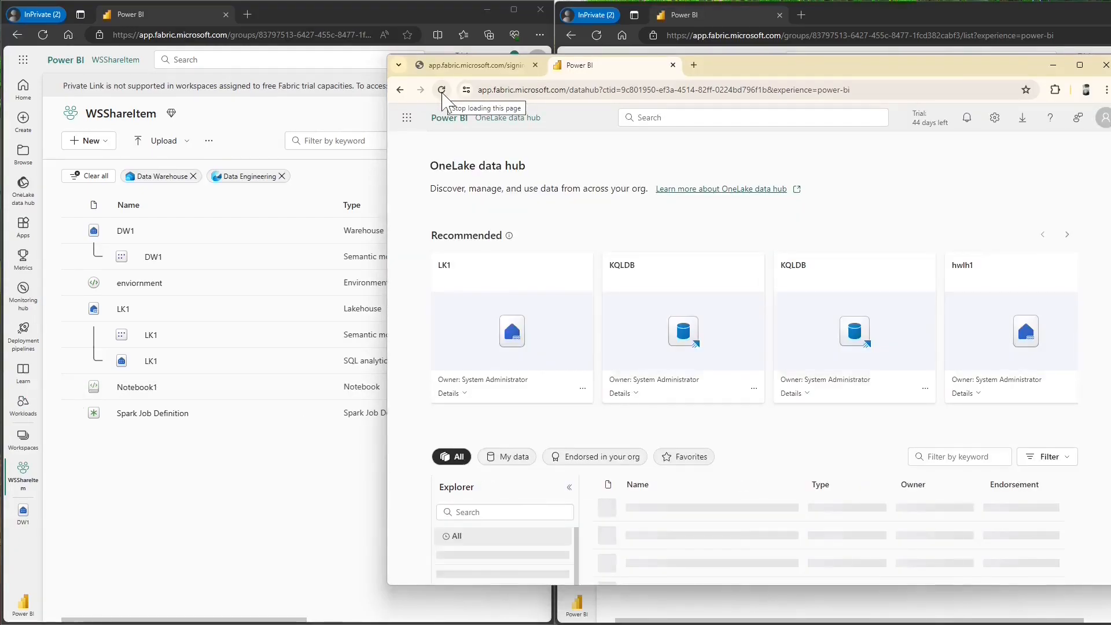
scroll(718, 336, "down", 3)
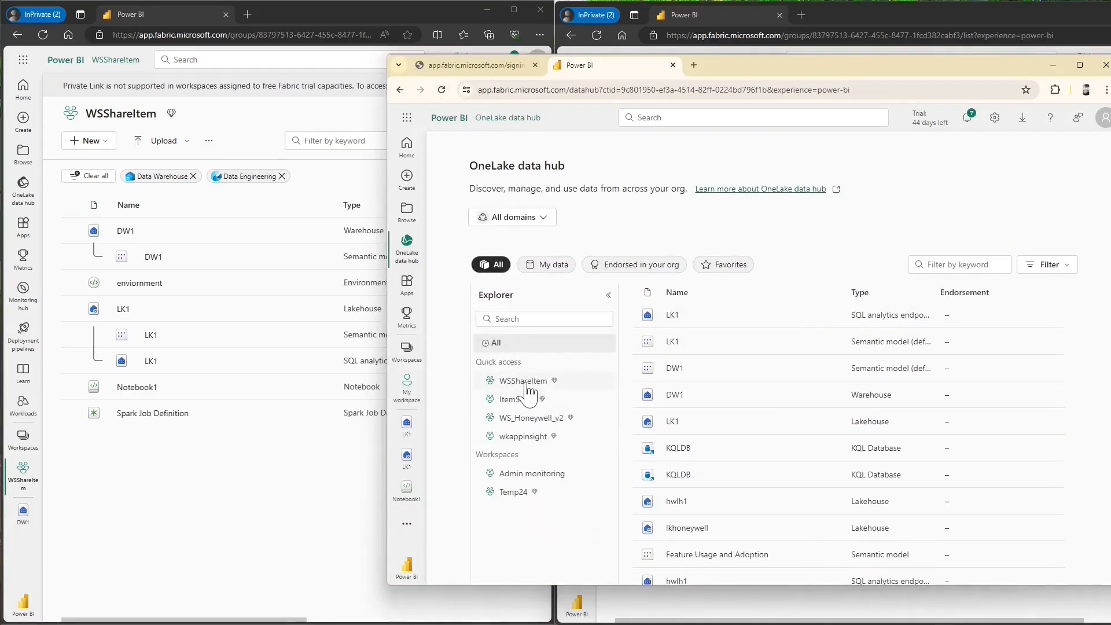
left_click(524, 382)
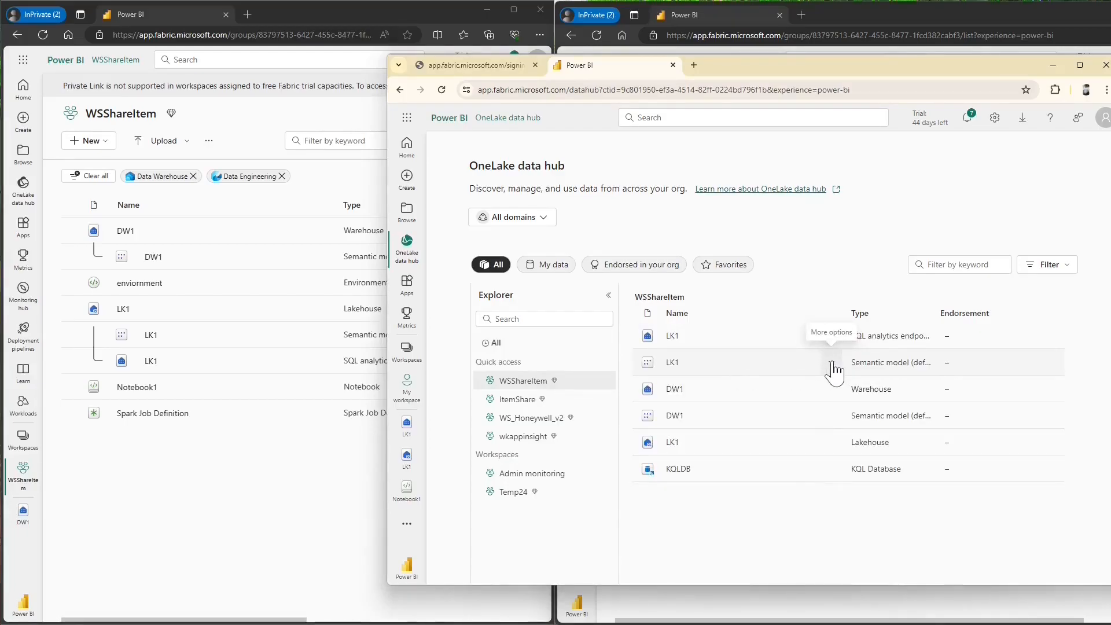
left_click(832, 362)
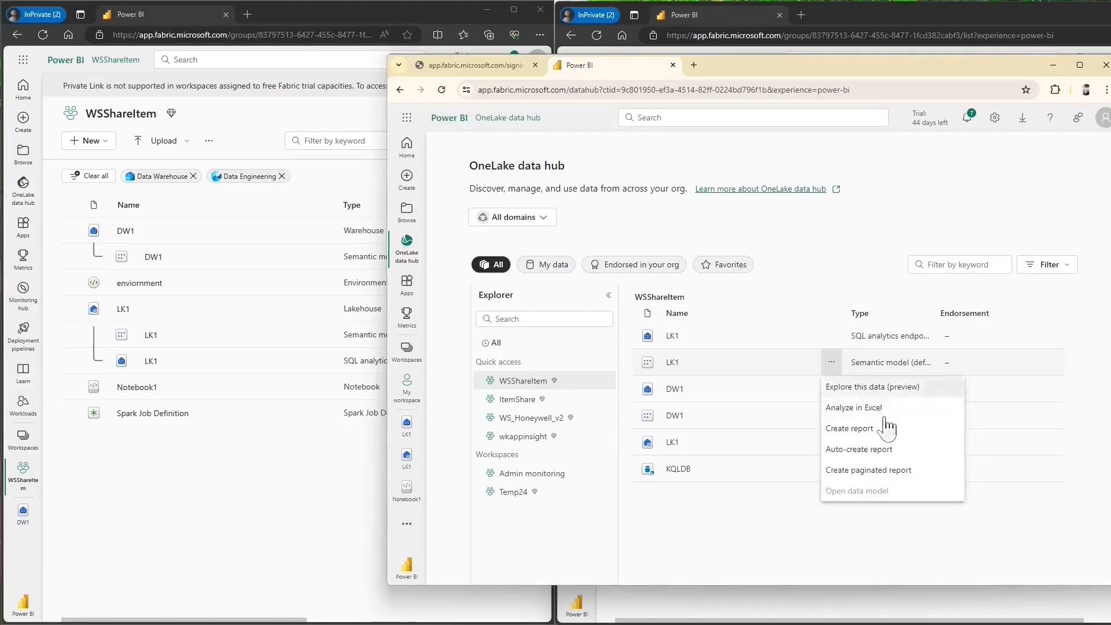
left_click(735, 538)
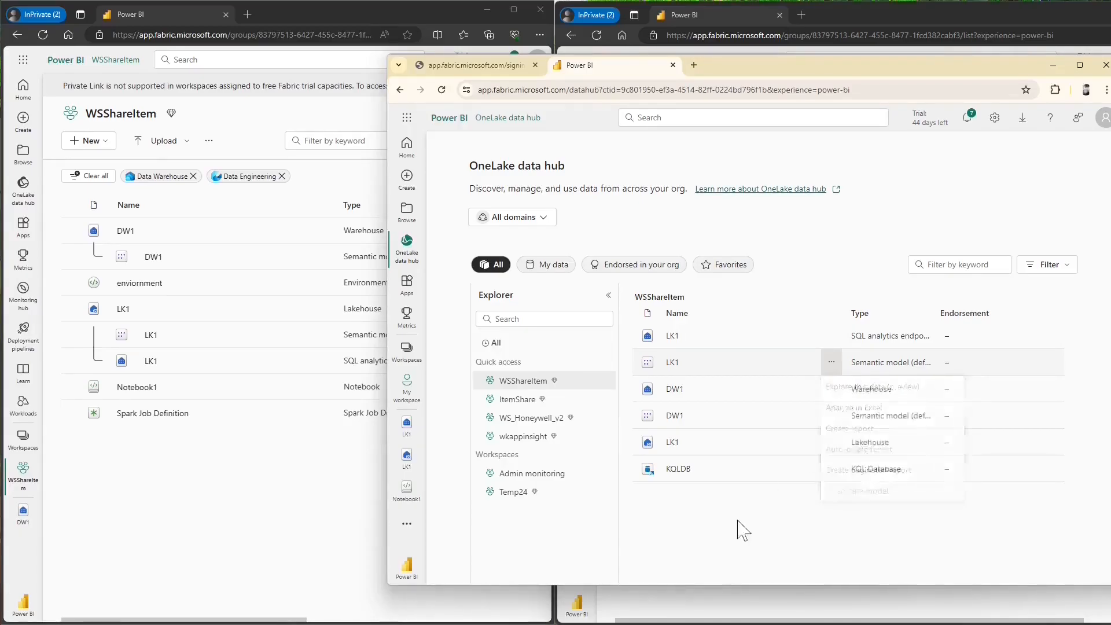
Create a report from DW1's semantic model with a card visual showing the count of sr from DW1Table
left_click(830, 416)
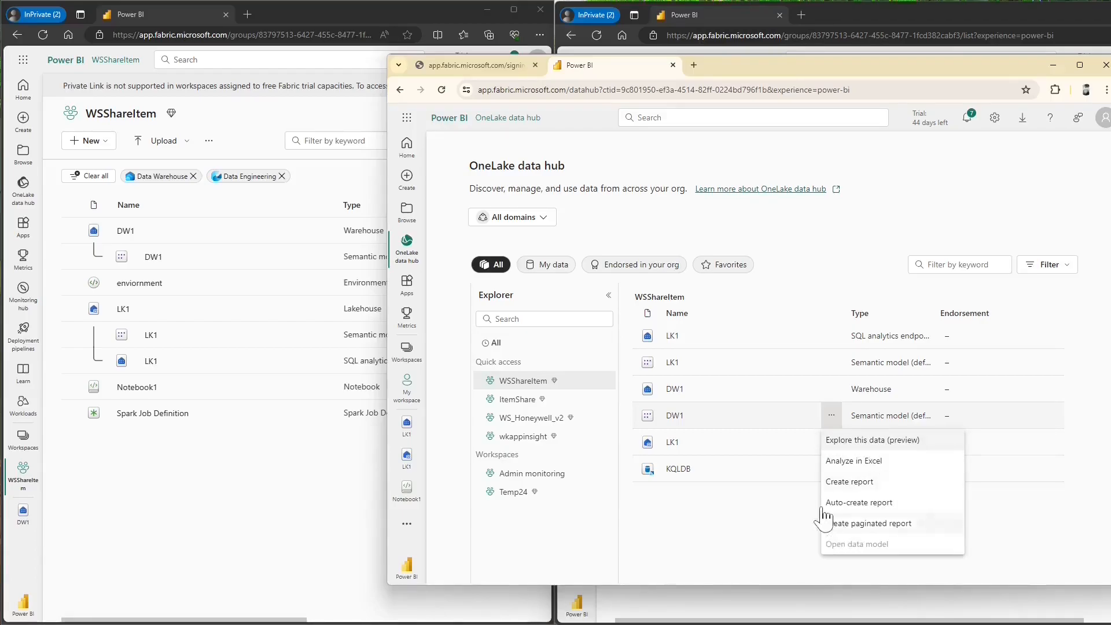
left_click(857, 482)
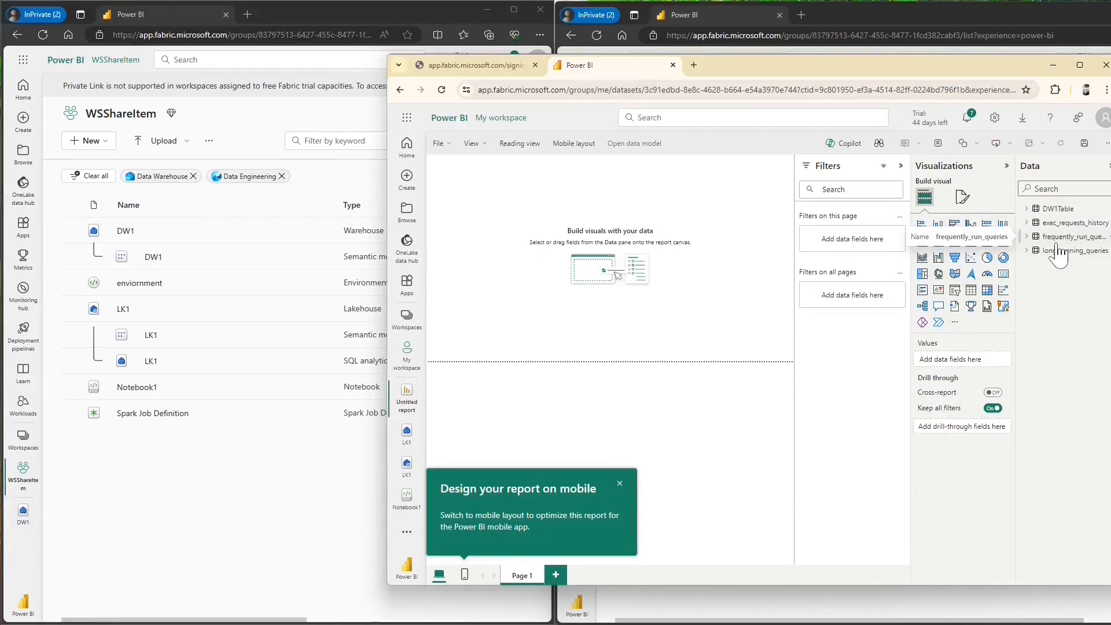
left_click(1004, 277)
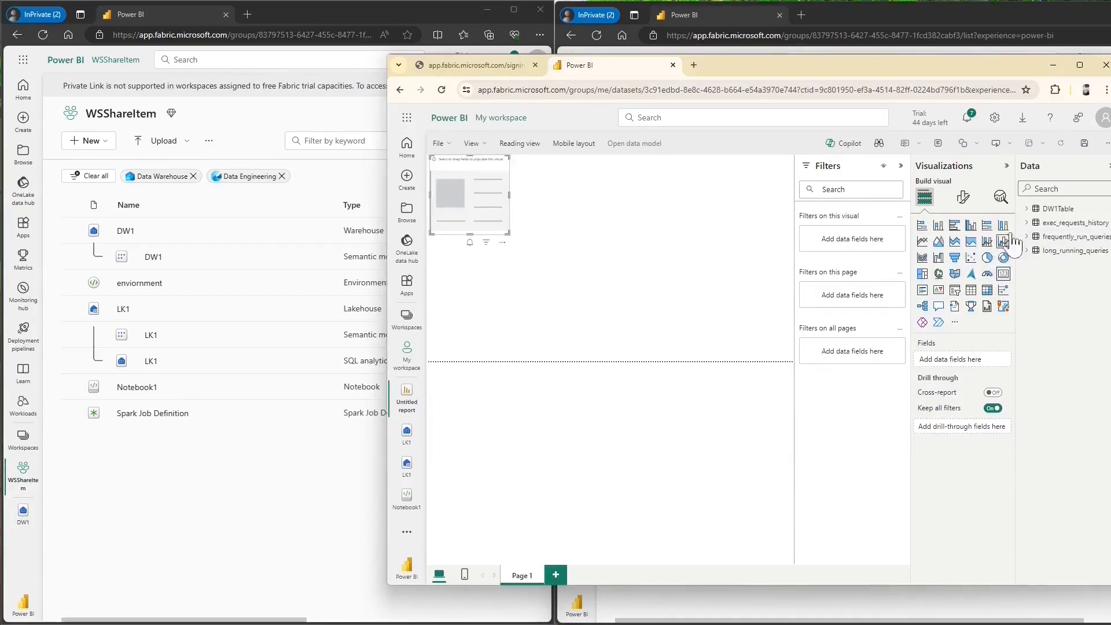
left_click(1027, 210)
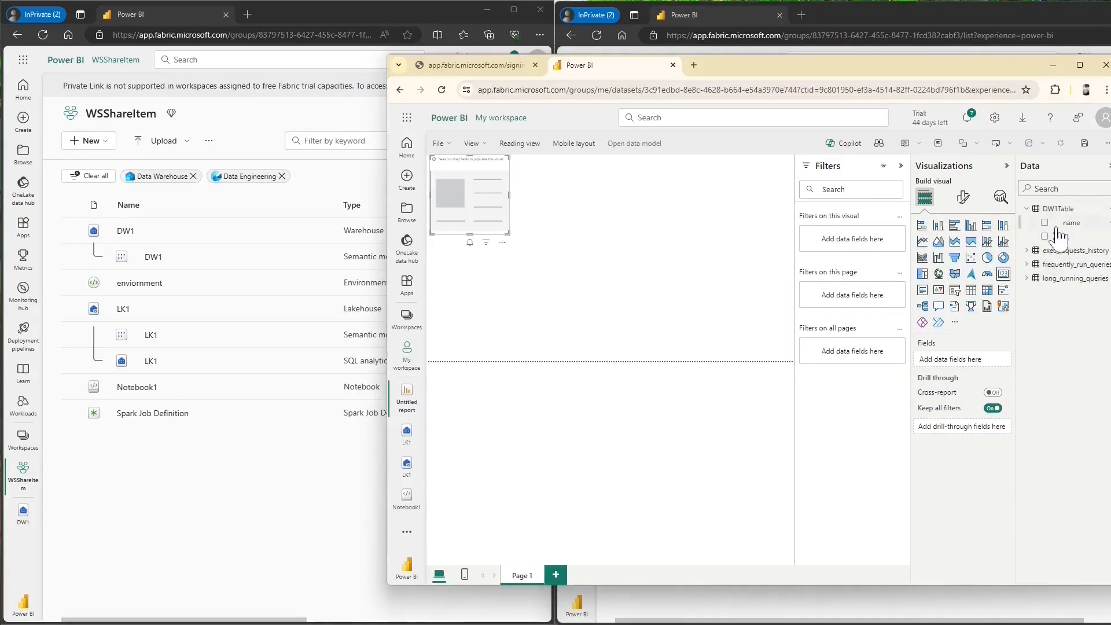
left_click_drag(1060, 240, 962, 367)
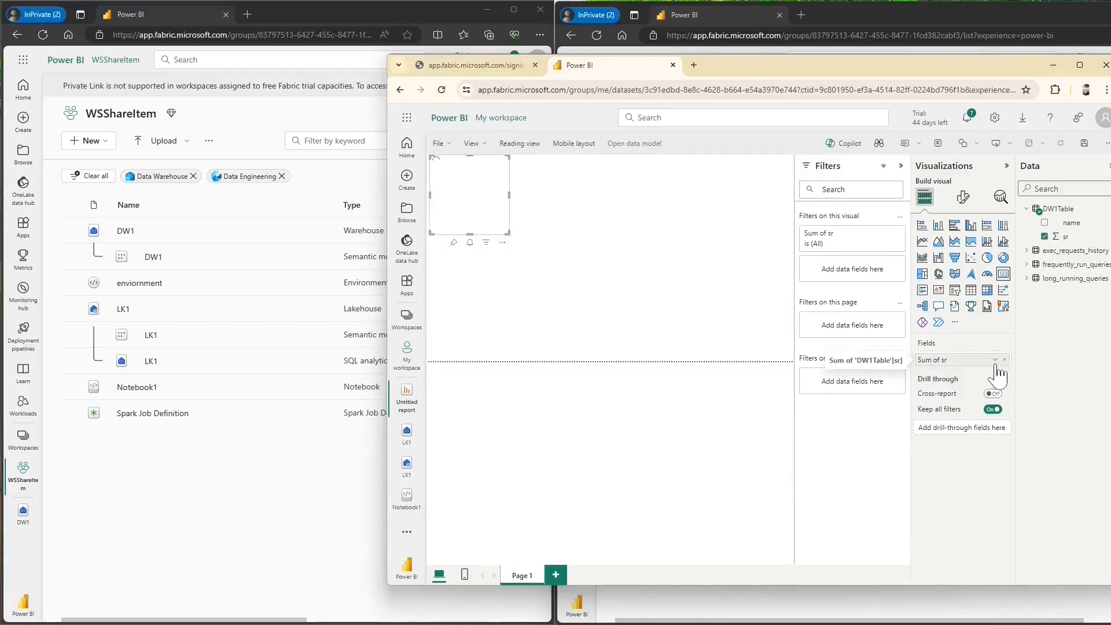
left_click(995, 359)
left_click(1026, 461)
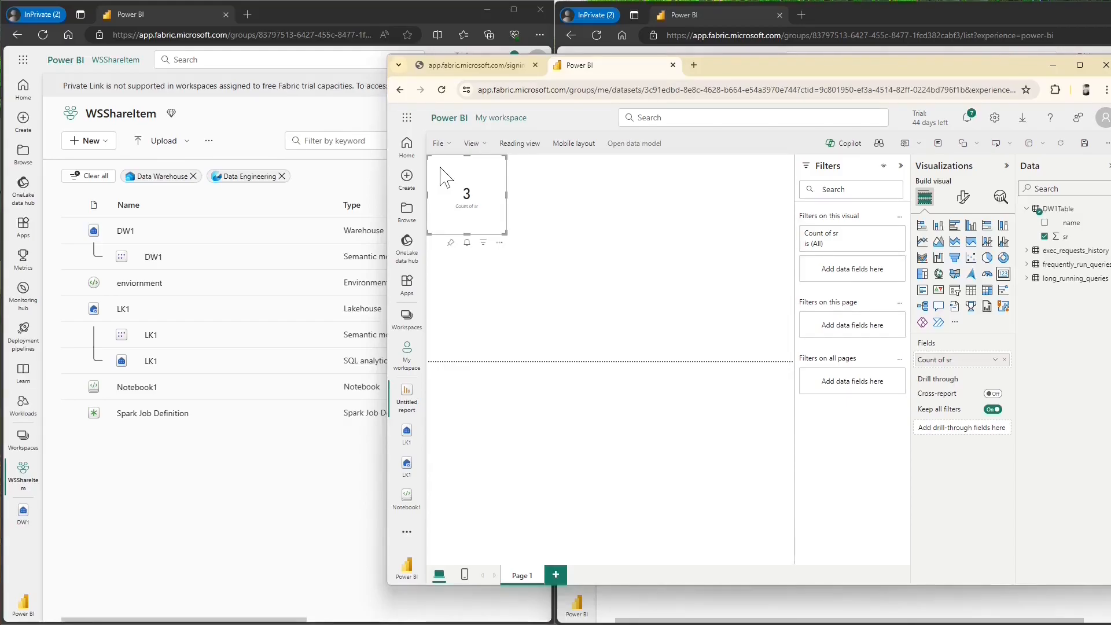
Save the DW1 report to My workspace under the name samplereport
left_click(446, 148)
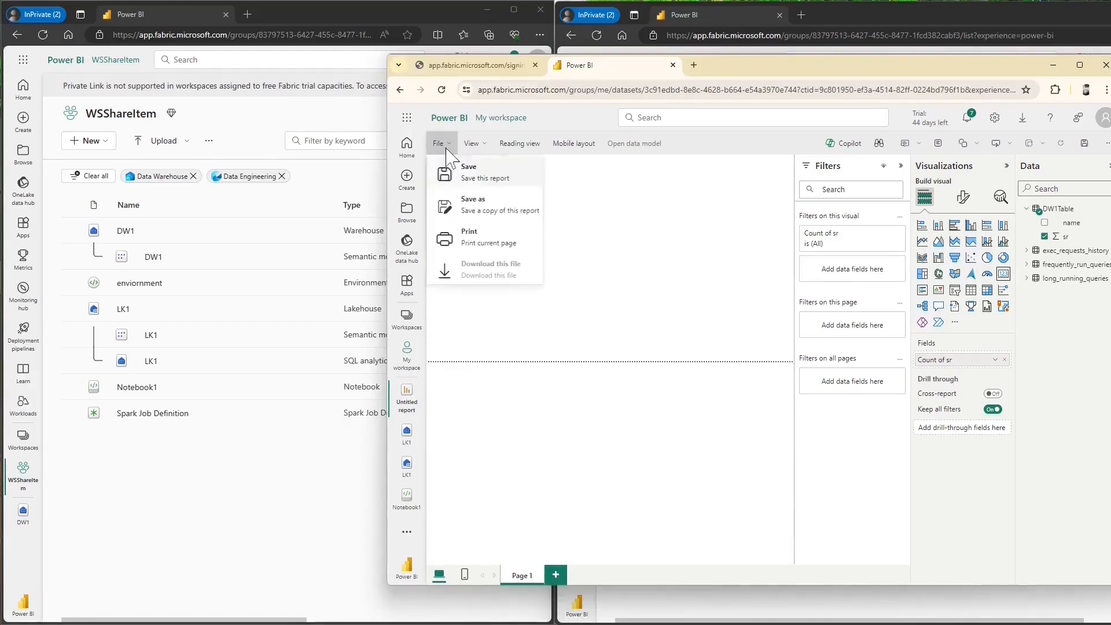
left_click(461, 177)
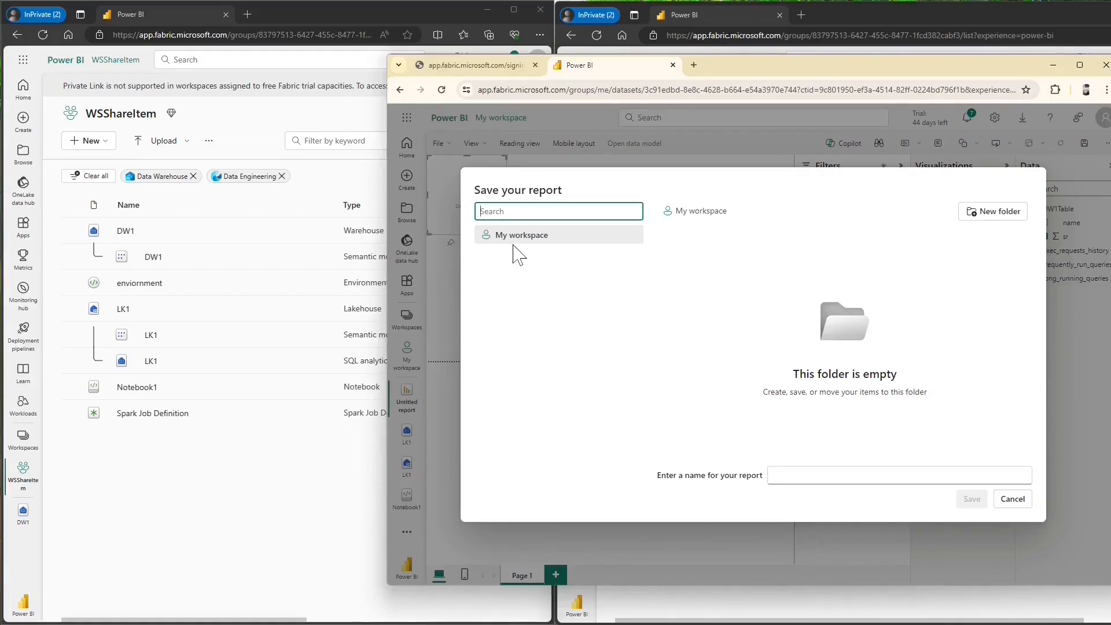
left_click(868, 475)
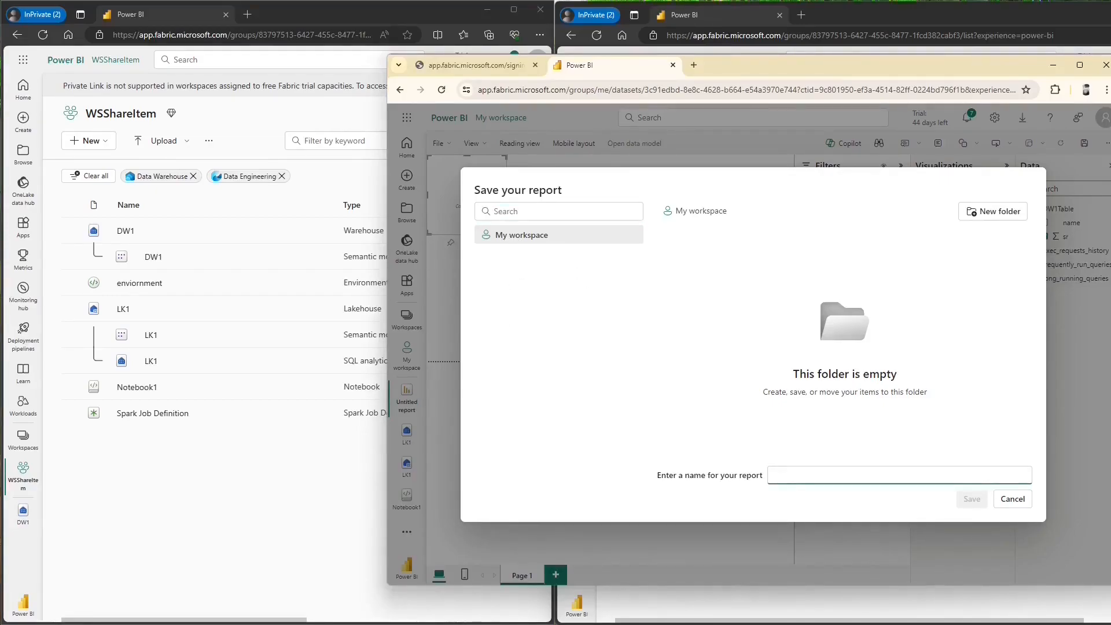
type("sample")
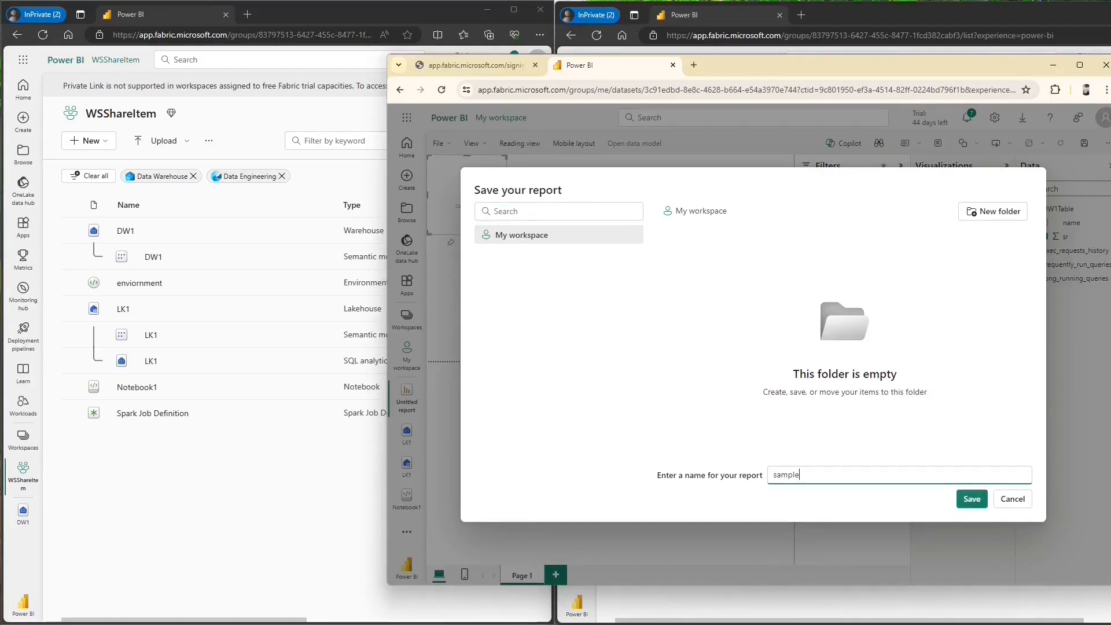
type("report")
left_click(961, 500)
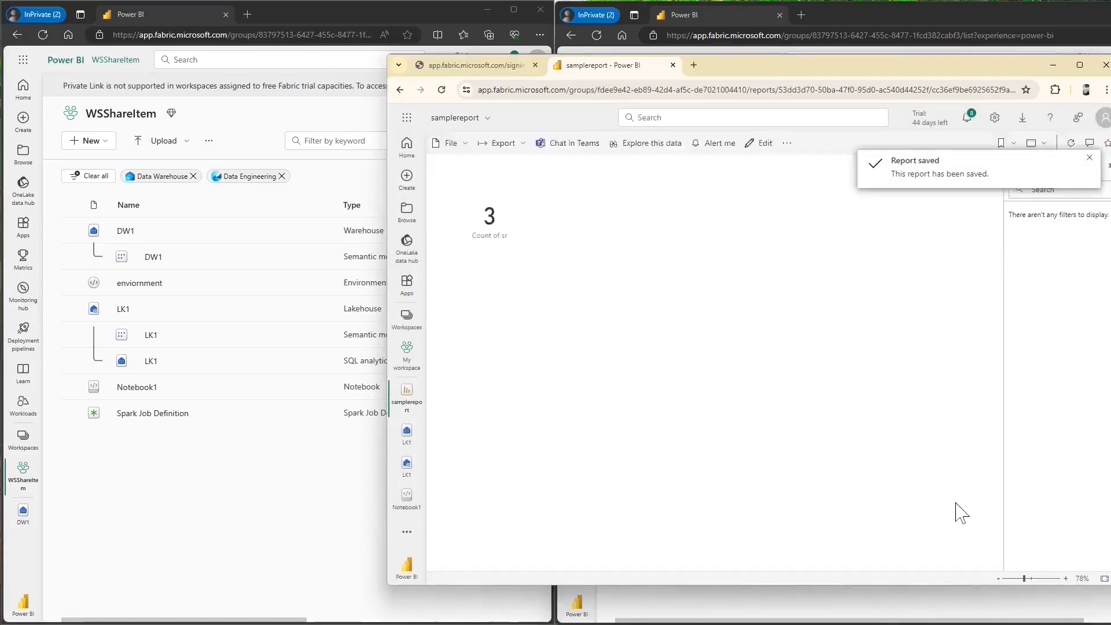
Open samplereport from the recipient's My workspace and check its count of sr card
left_click(412, 373)
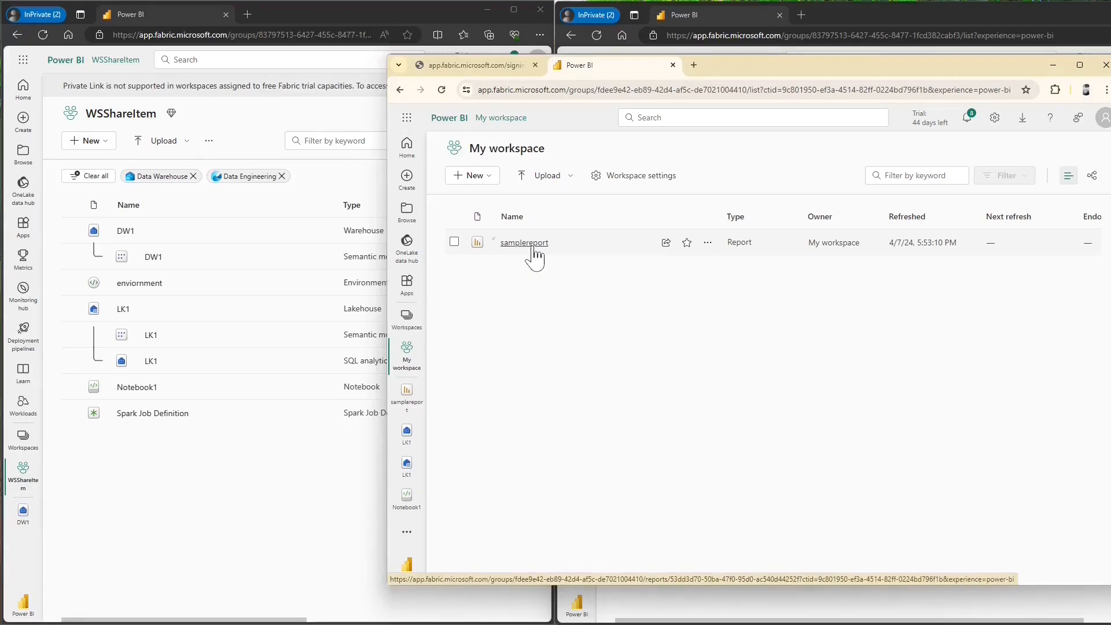
left_click(524, 243)
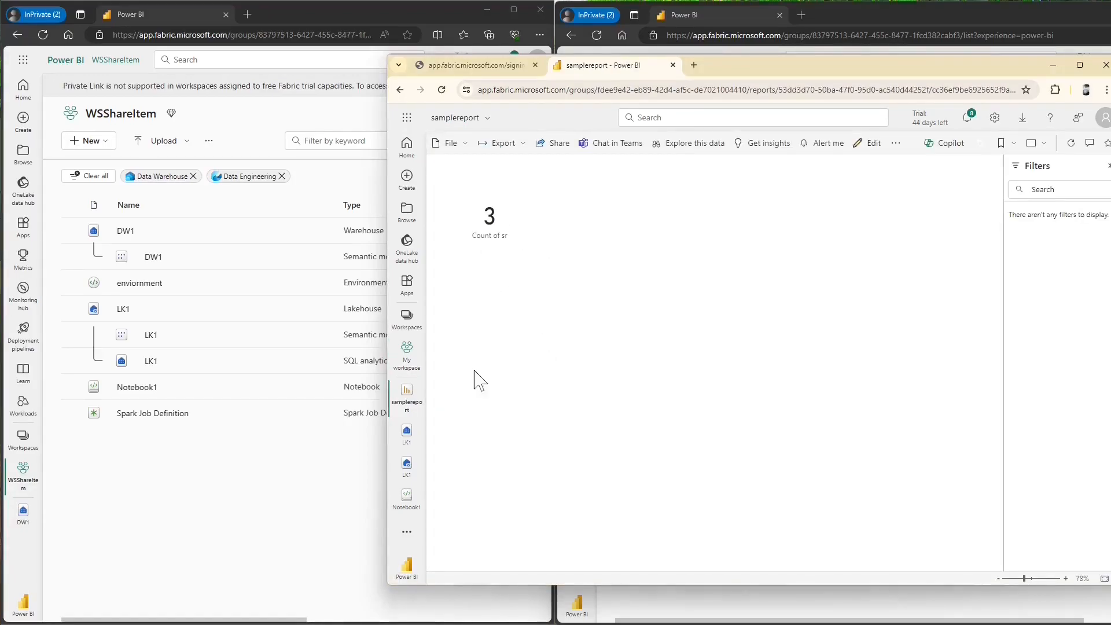
mouse_move(510, 208)
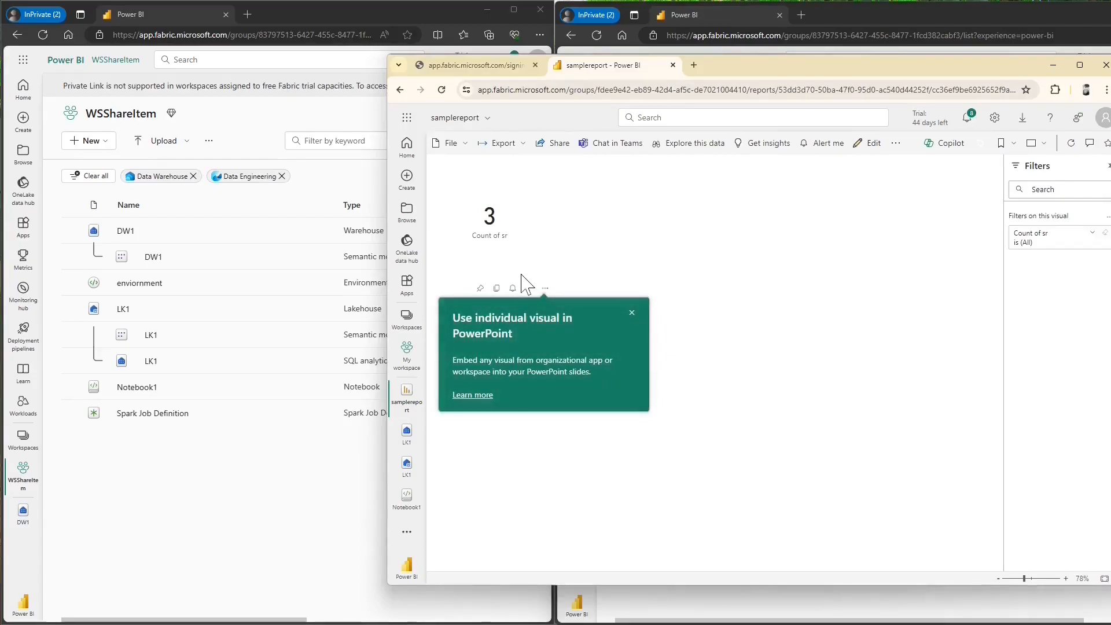